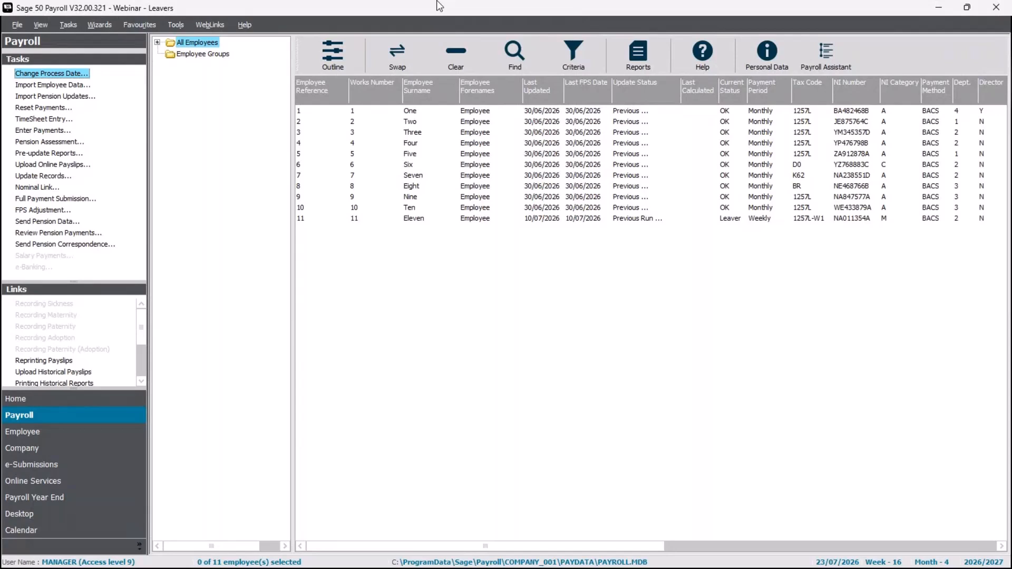
Change the payroll process date to 24/07/2026
{"action": "left_click", "coordinate": [79, 77]}
{"action": "left_click", "coordinate": [573, 254]}
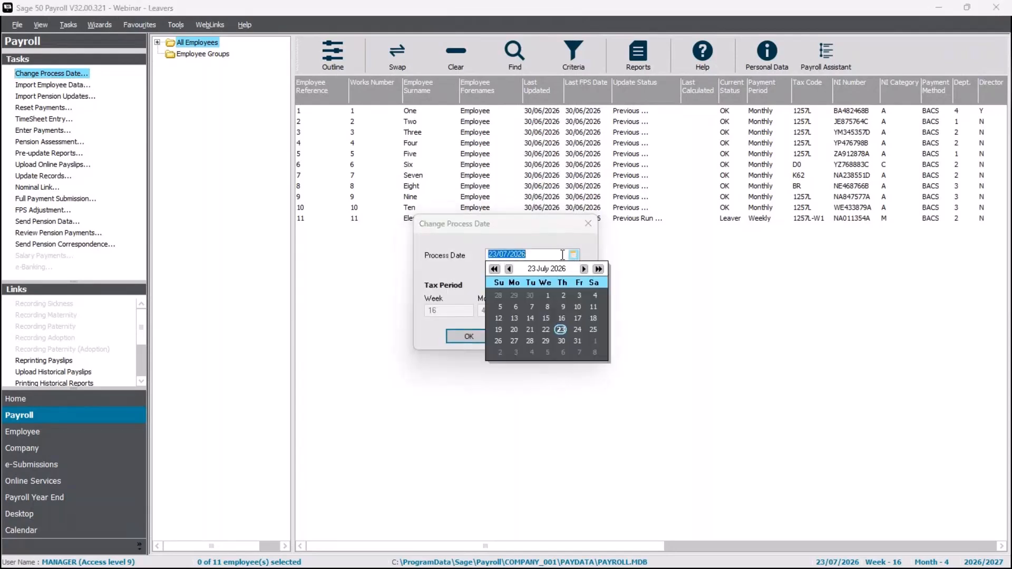
{"action": "left_click", "coordinate": [578, 330]}
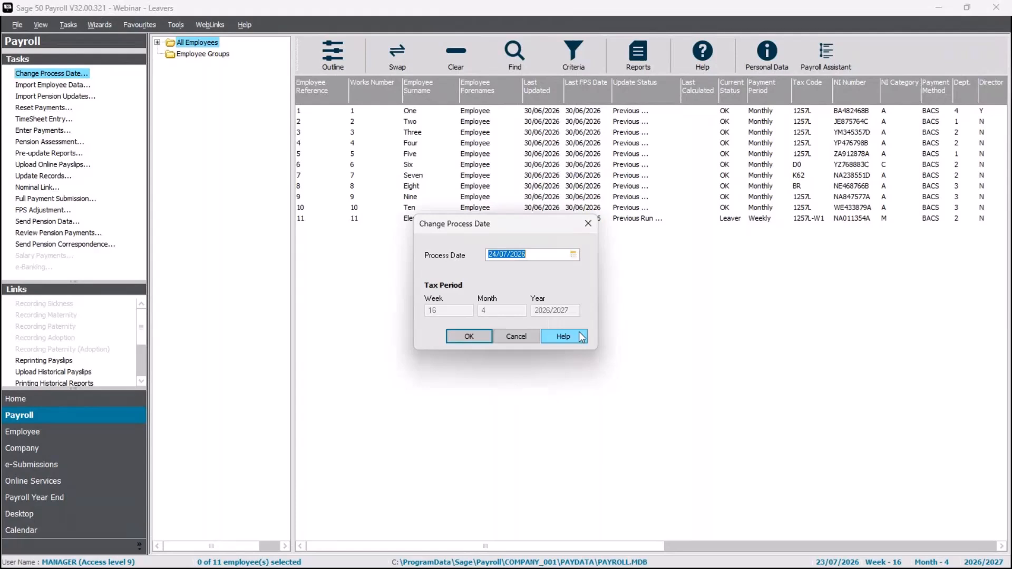
{"action": "left_click", "coordinate": [469, 335]}
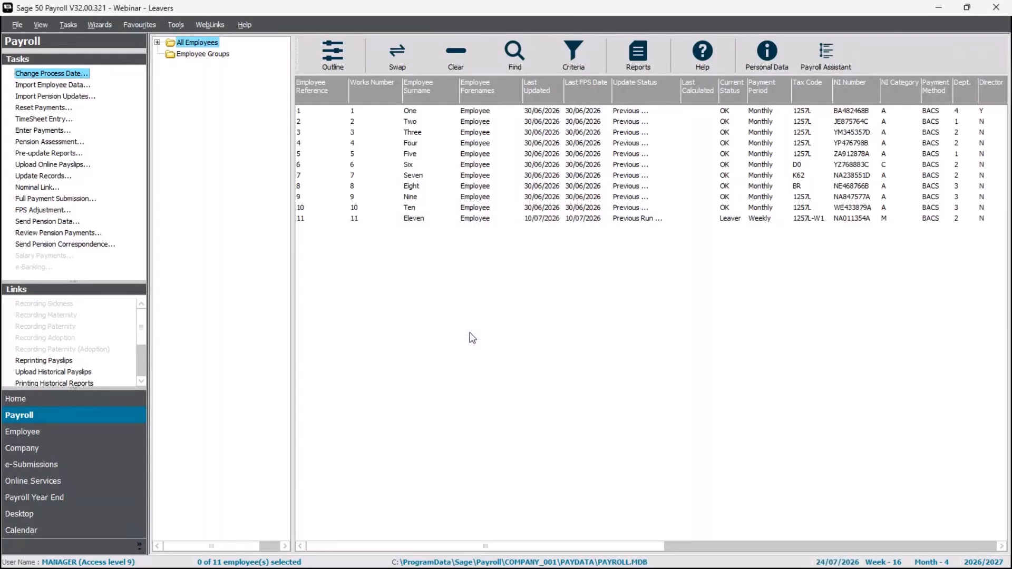
Open payment entry for only the third employee, declining the check for legislation updates
{"action": "left_click", "coordinate": [451, 136]}
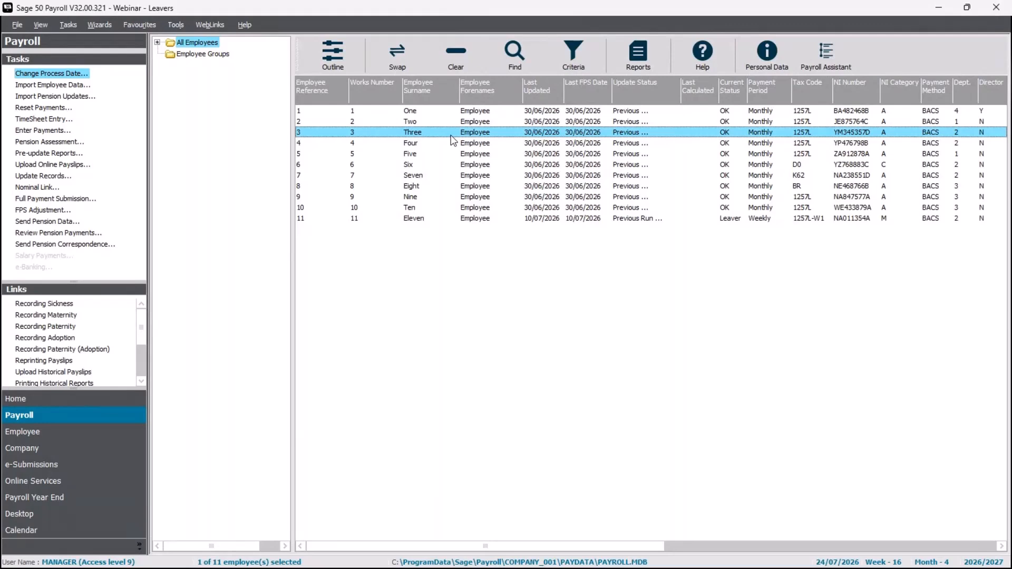
{"action": "left_click", "coordinate": [63, 131]}
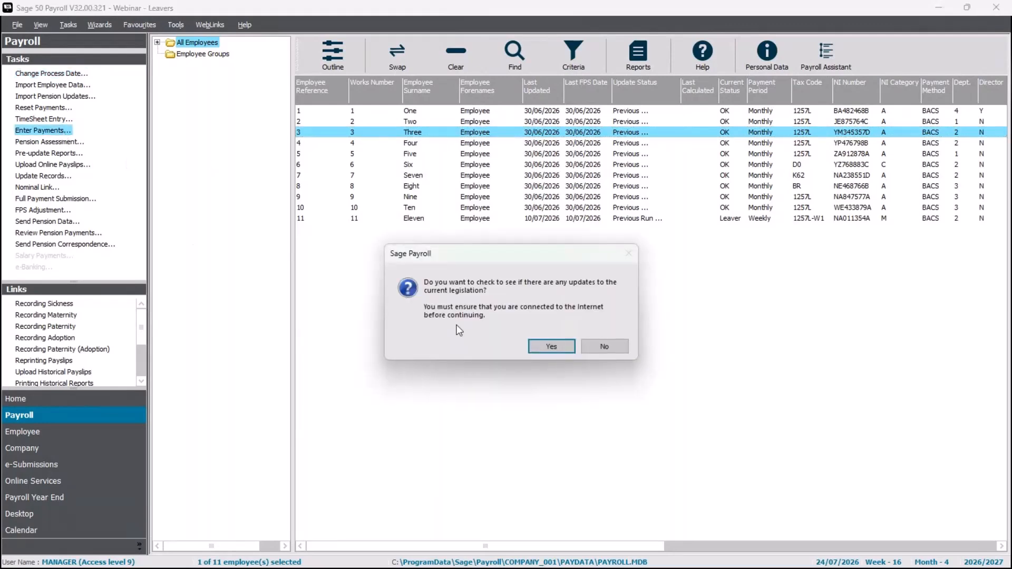
{"action": "left_click", "coordinate": [610, 343]}
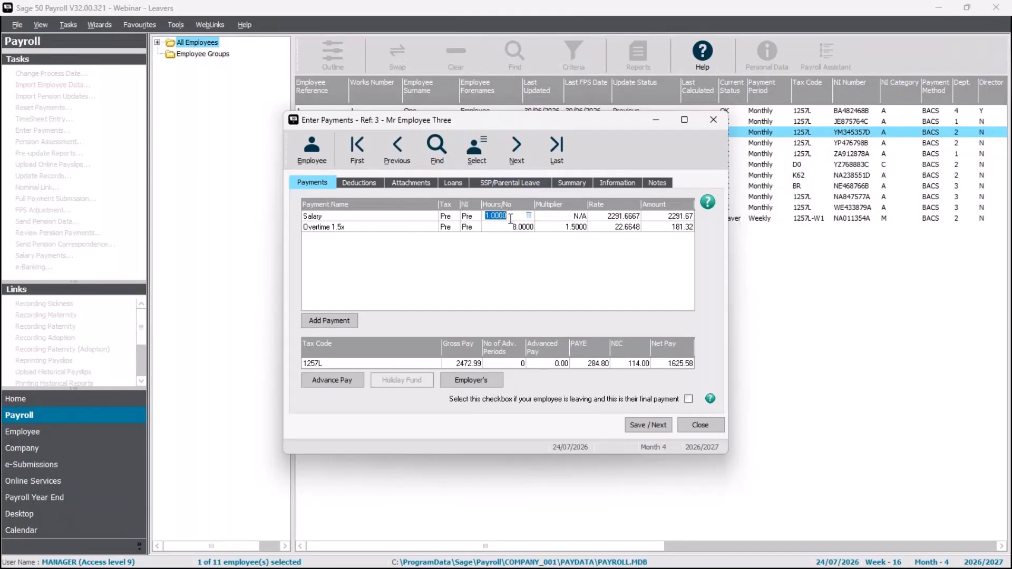
Pro-rate the third employee's Salary payment by calculating its Hours/No as 13/23
{"action": "left_click", "coordinate": [629, 216]}
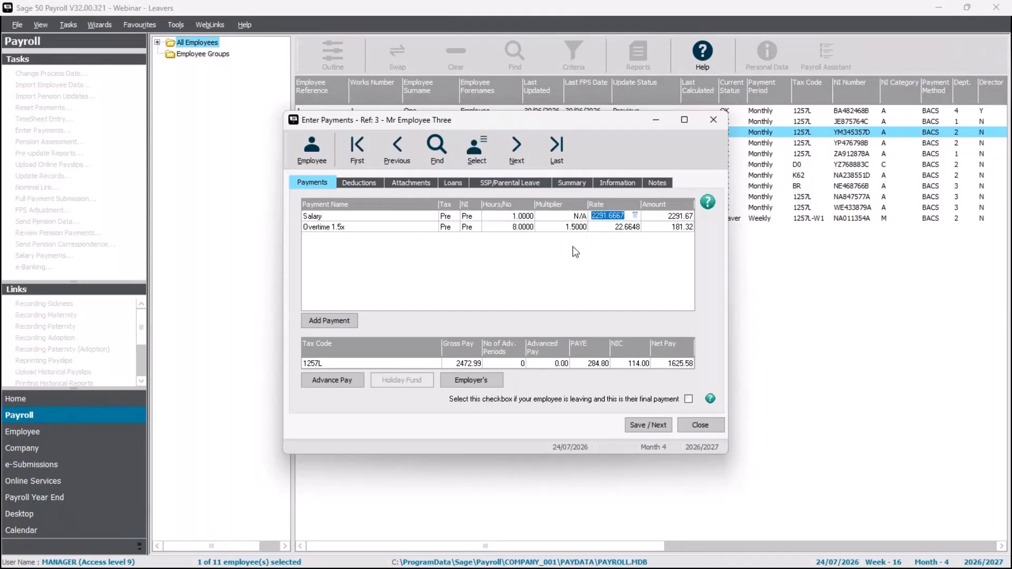
{"action": "left_click", "coordinate": [506, 220]}
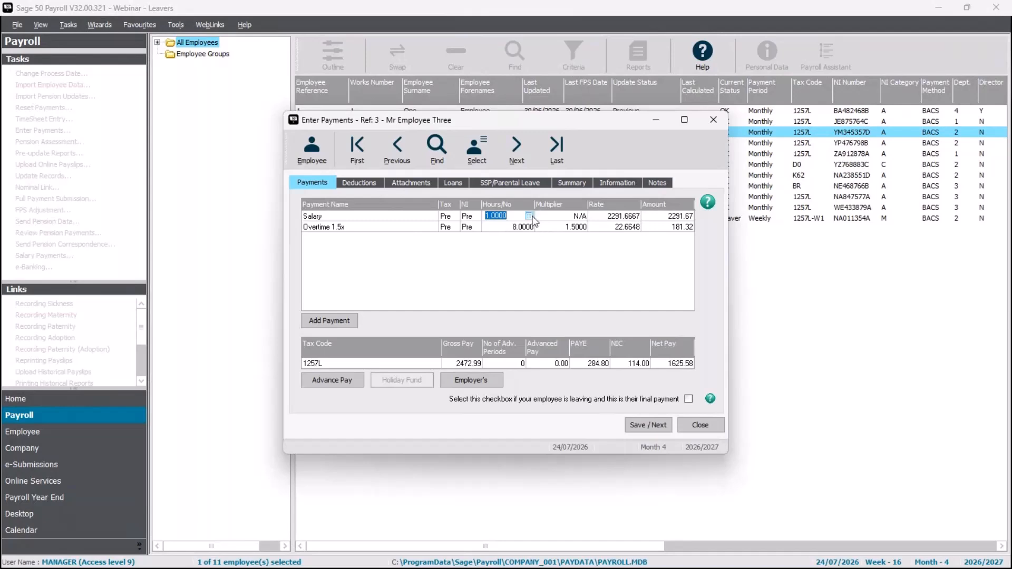
{"action": "left_click", "coordinate": [529, 216]}
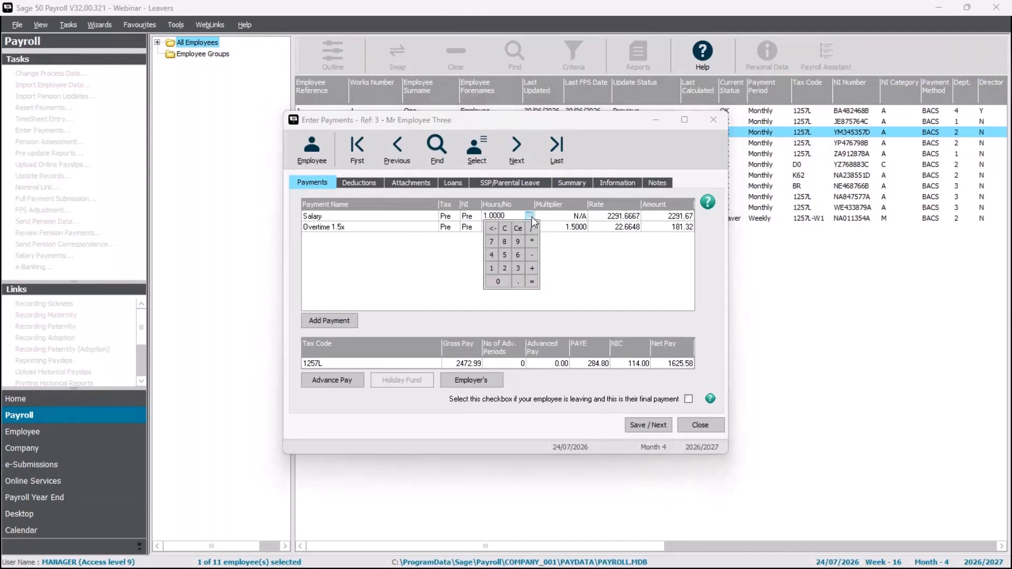
{"action": "left_click", "coordinate": [492, 270]}
{"action": "left_click", "coordinate": [520, 270]}
{"action": "left_click", "coordinate": [531, 228]}
{"action": "left_click", "coordinate": [505, 268]}
{"action": "left_click", "coordinate": [518, 269]}
{"action": "left_click", "coordinate": [535, 279]}
{"action": "key", "text": "Tab"}
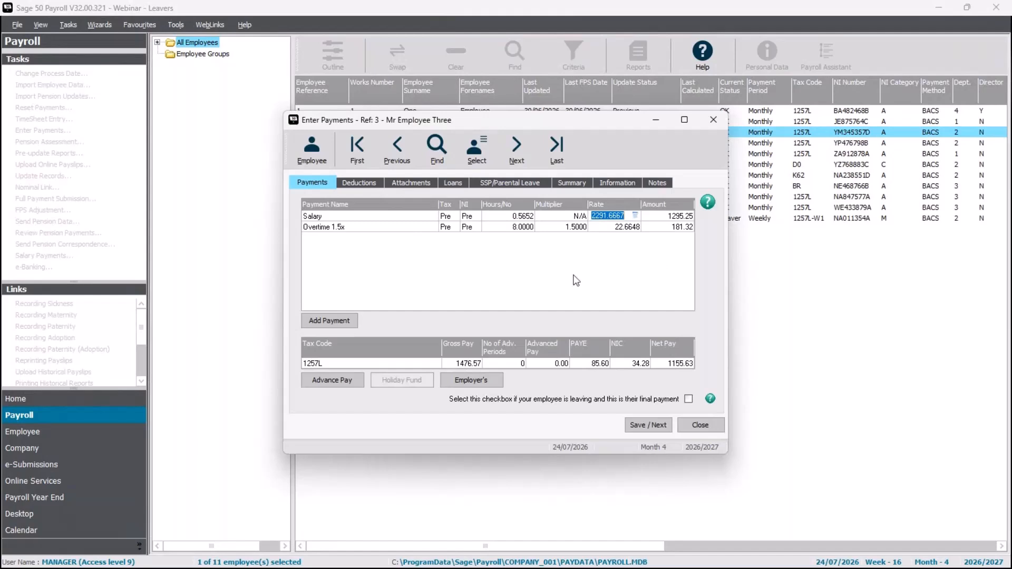
Set the Hours/No of the Overtime 1.5x payment to 5
{"action": "left_click", "coordinate": [502, 228]}
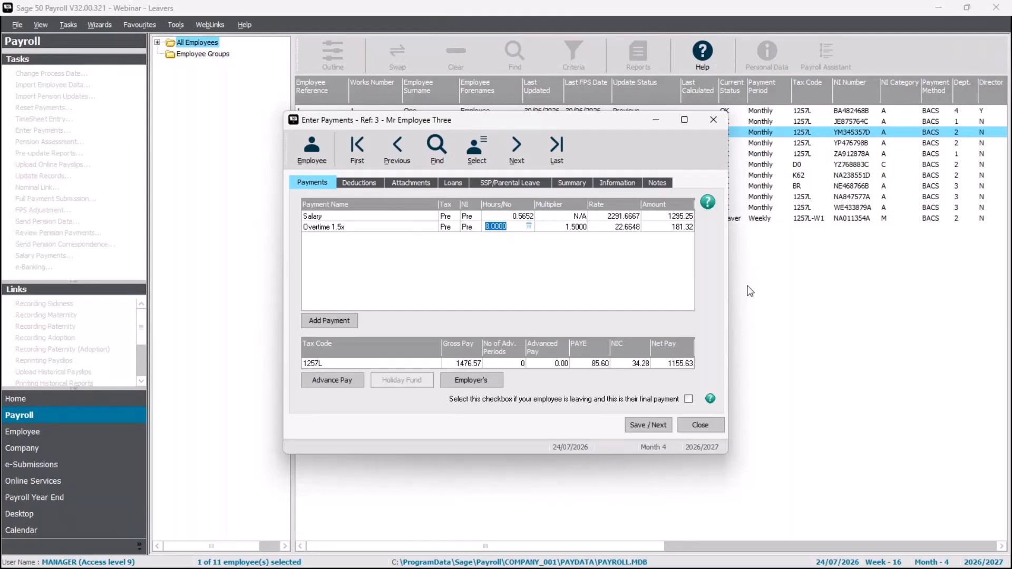
{"action": "type", "text": "5"}
{"action": "key", "text": "Tab"}
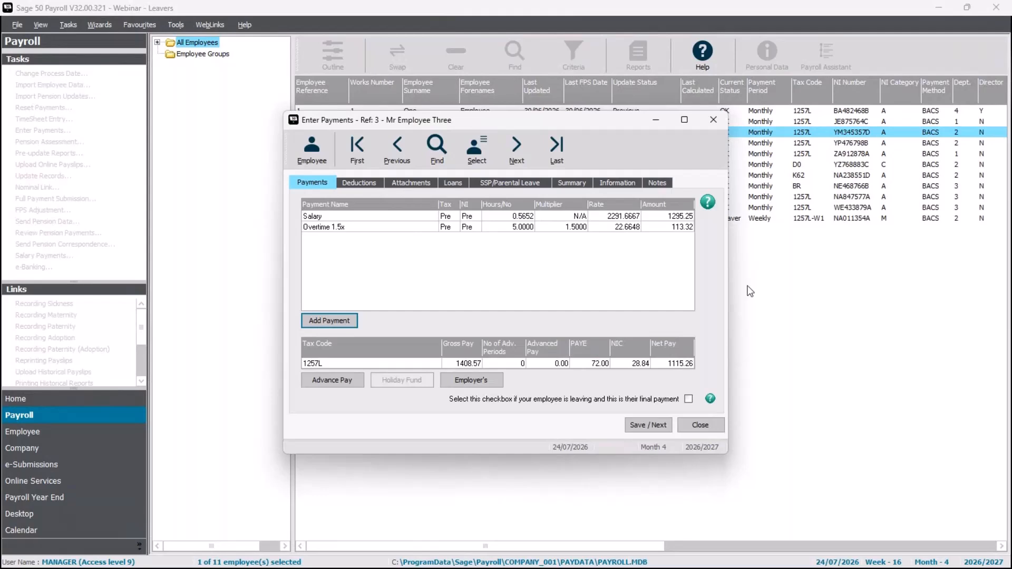
Mark this as the leaving employee's final payment and acknowledge the attachment order and leaver notices
{"action": "left_click", "coordinate": [689, 400]}
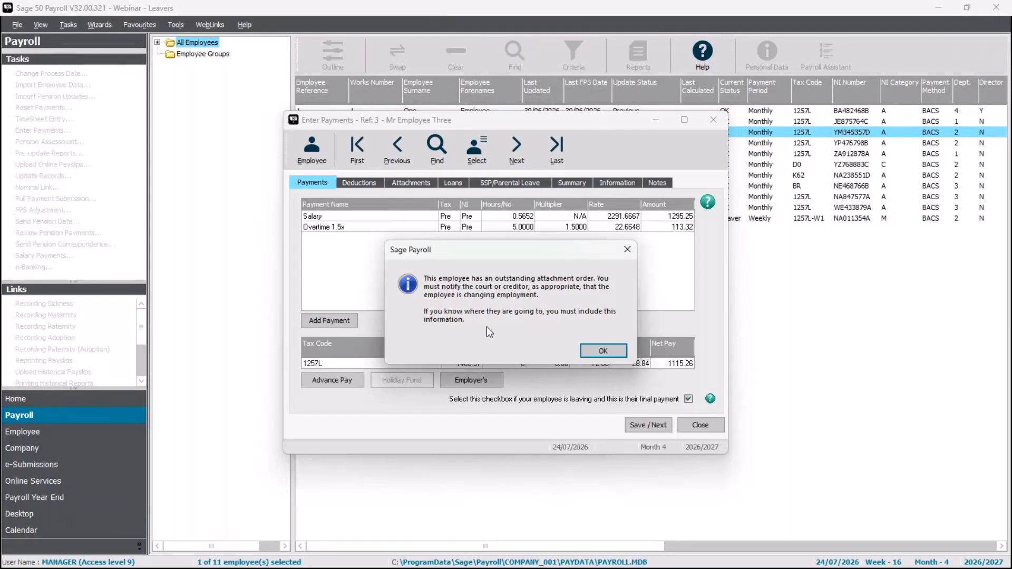
{"action": "left_click", "coordinate": [621, 353]}
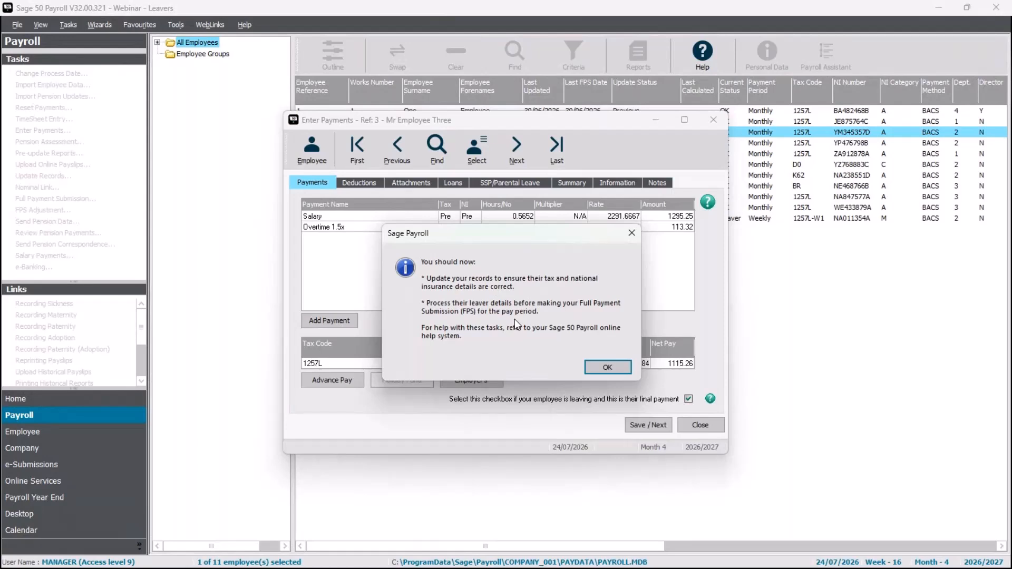
{"action": "left_click", "coordinate": [605, 369]}
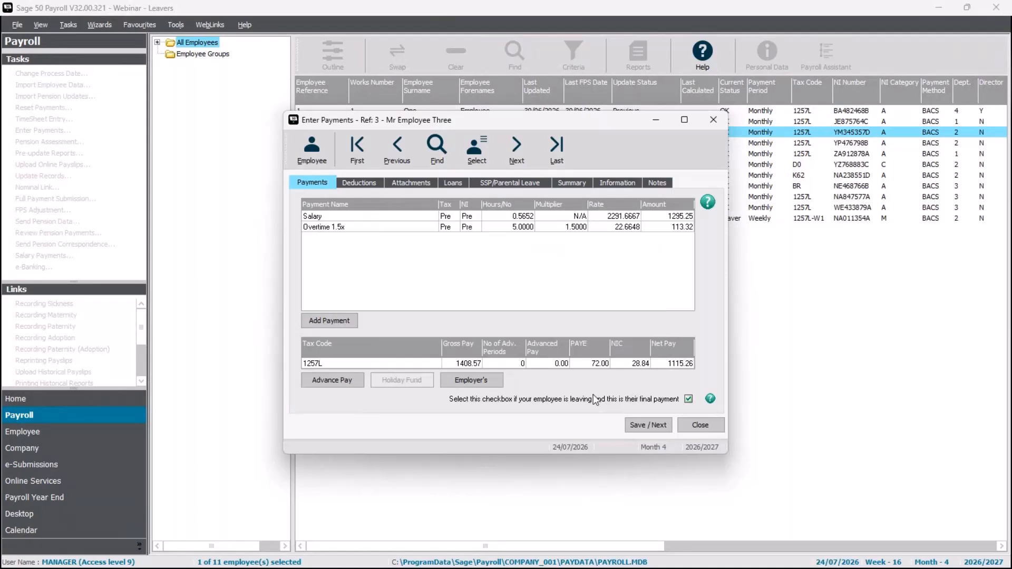
Check the employee's attachment orders, and save the payments and close the payment entry
{"action": "left_click", "coordinate": [403, 189]}
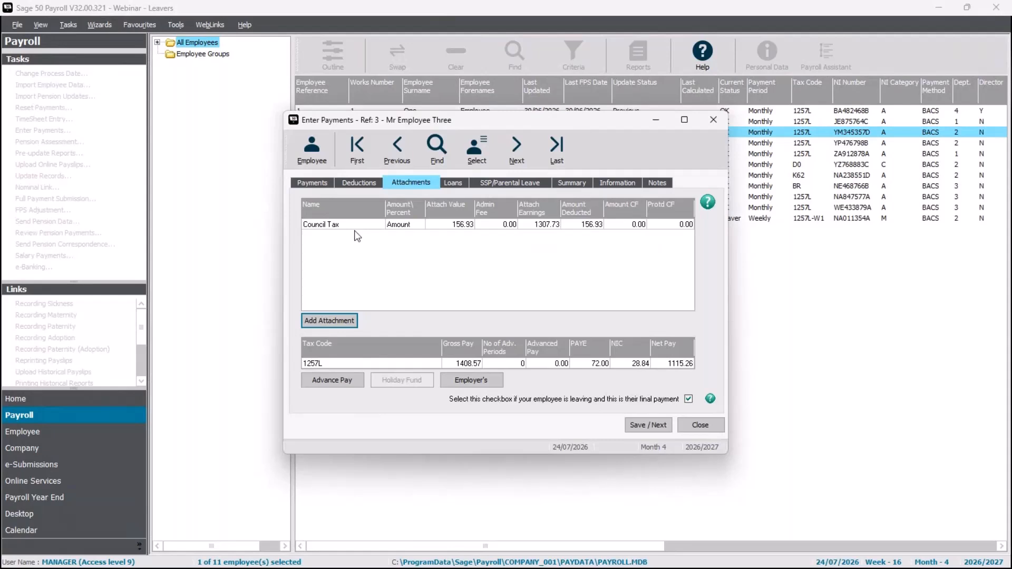
{"action": "left_click", "coordinate": [316, 183]}
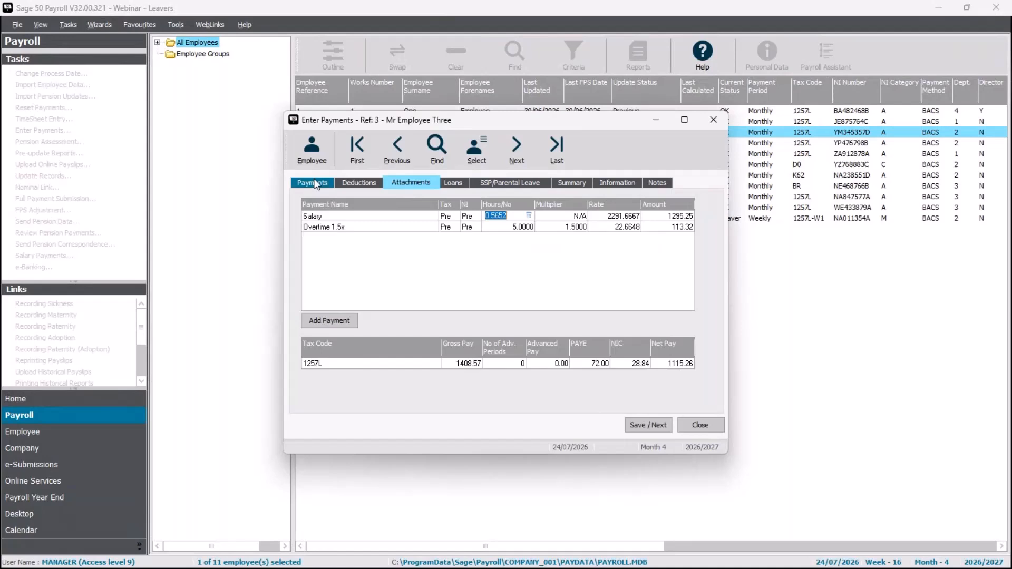
{"action": "left_click", "coordinate": [656, 428]}
{"action": "left_click", "coordinate": [689, 424]}
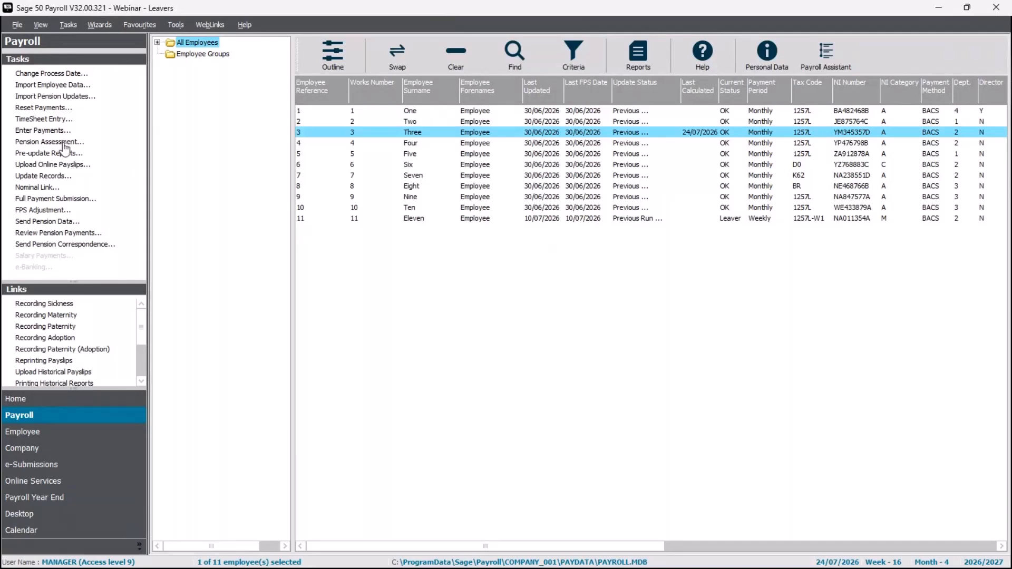
Update the third employee's payroll records with the Update Records Wizard, declining the legislation check and taking no manual backup
{"action": "left_click", "coordinate": [50, 177]}
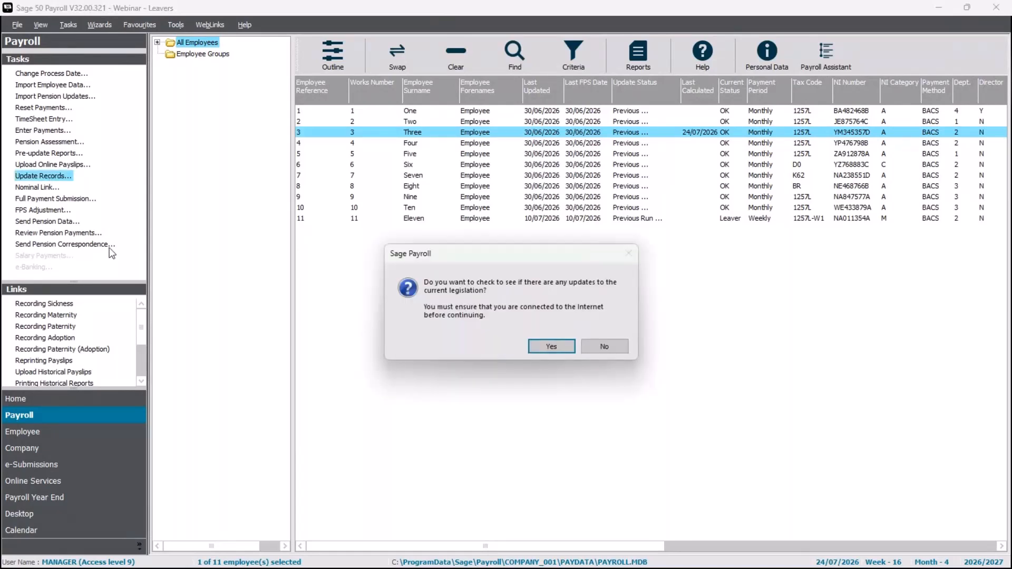
{"action": "left_click", "coordinate": [593, 345]}
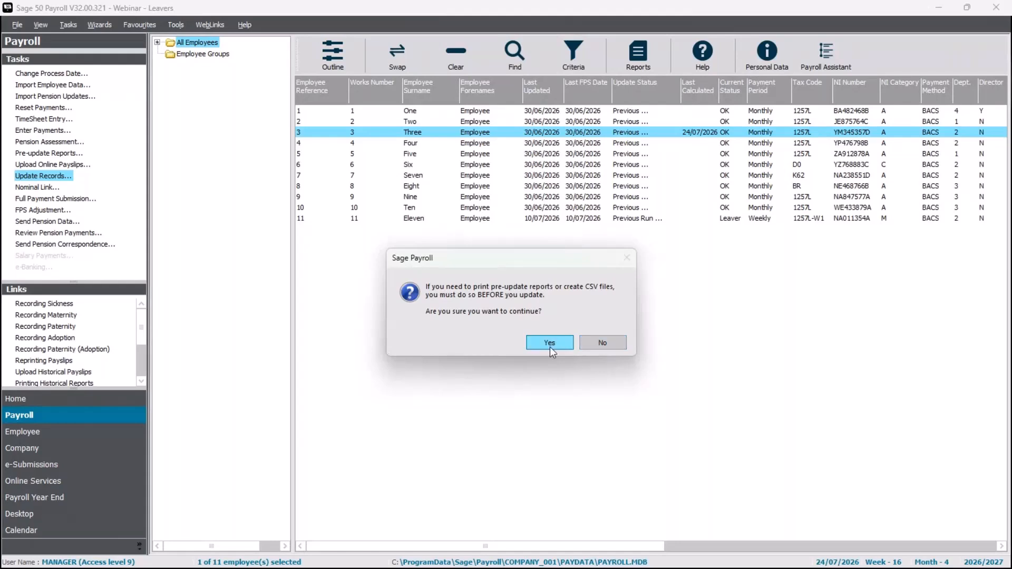
{"action": "left_click", "coordinate": [549, 343]}
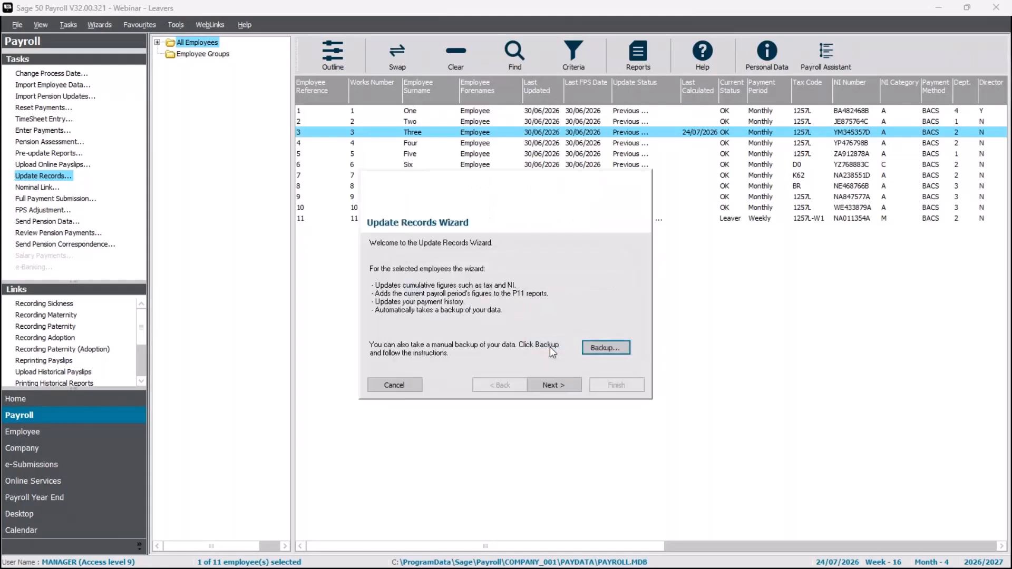
{"action": "left_click", "coordinate": [558, 384]}
{"action": "left_click", "coordinate": [559, 385]}
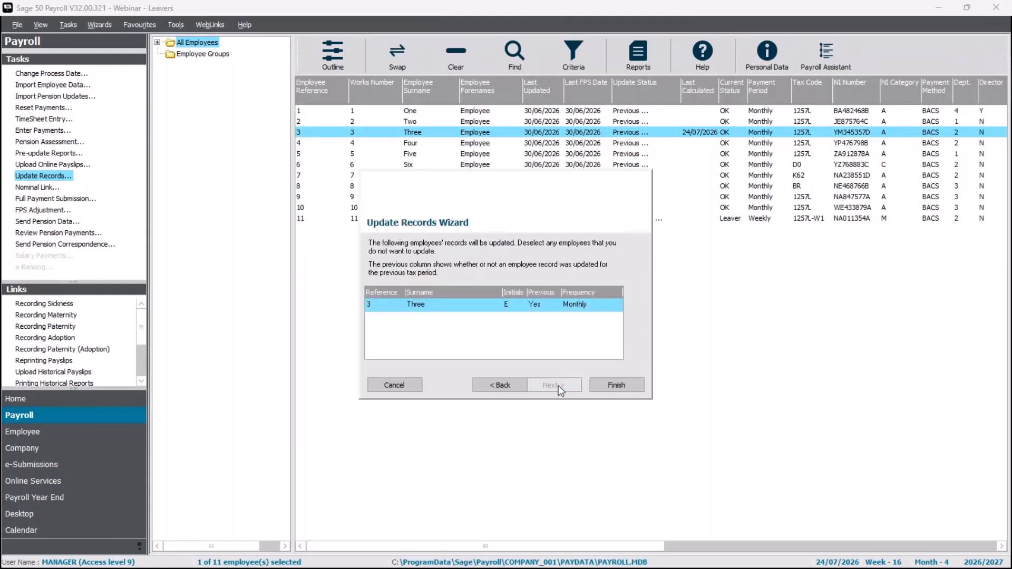
{"action": "left_click", "coordinate": [604, 384]}
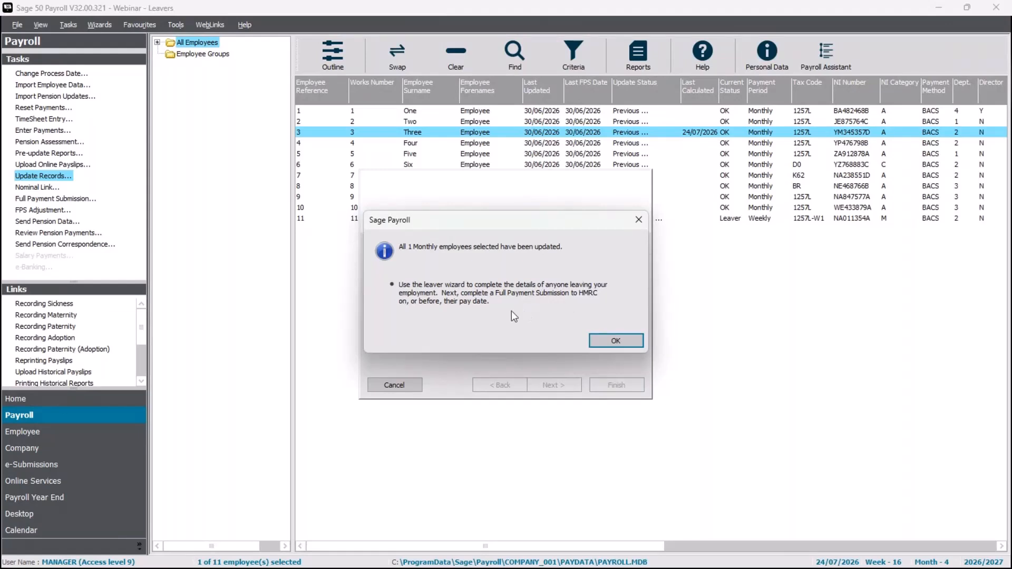
{"action": "left_click", "coordinate": [611, 342]}
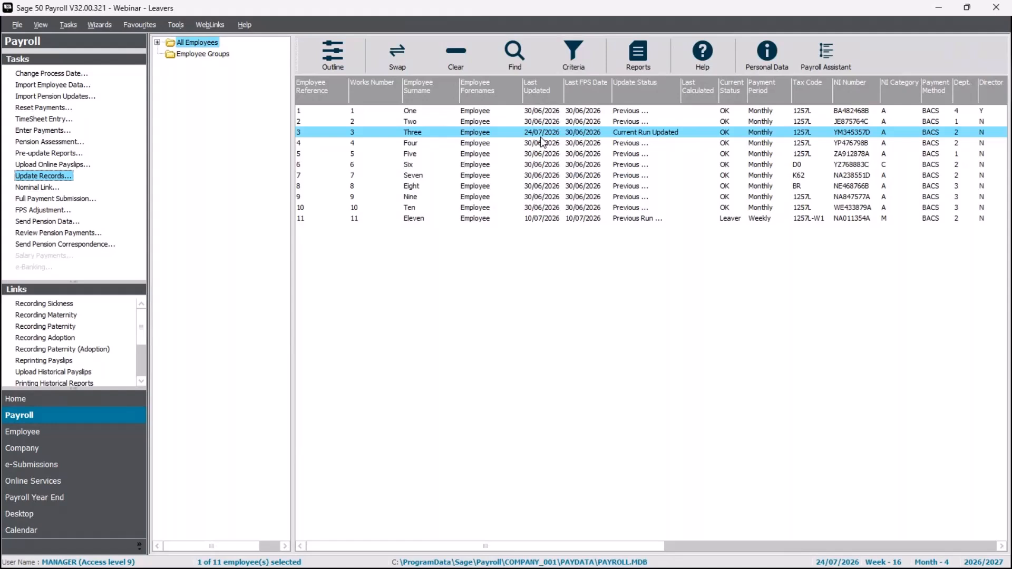
Change the payroll process date to 31/07/2026
{"action": "left_click", "coordinate": [61, 74]}
{"action": "type", "text": "31/07/26"}
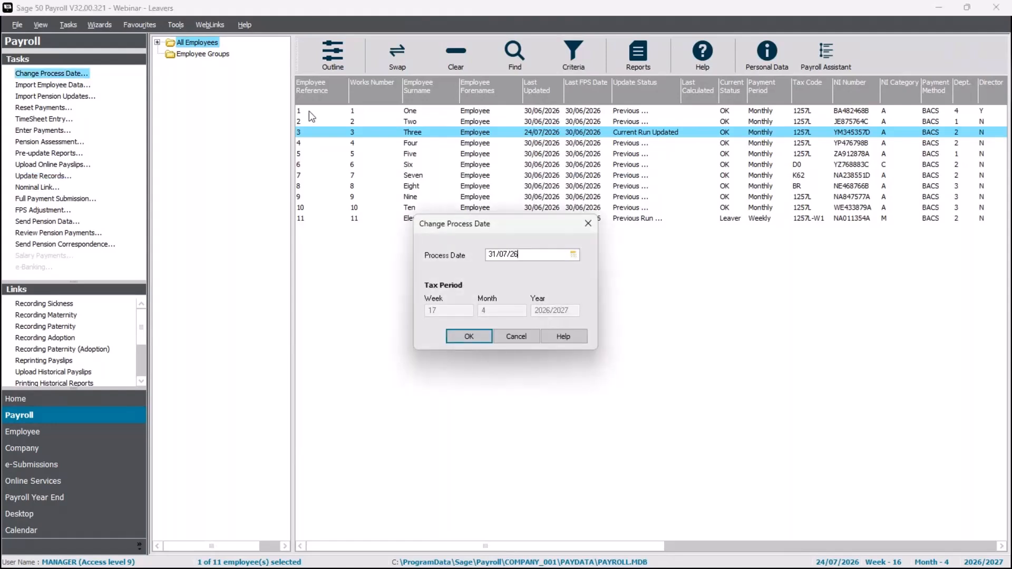
{"action": "left_click", "coordinate": [483, 336]}
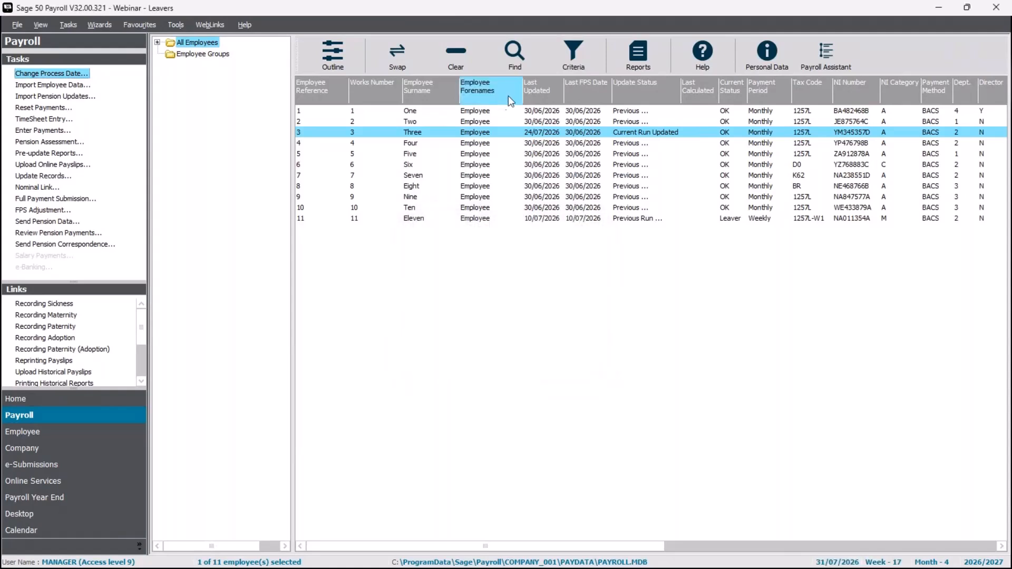
{"action": "left_click", "coordinate": [398, 56]}
{"action": "left_click", "coordinate": [404, 218], "text": "ctrl"}
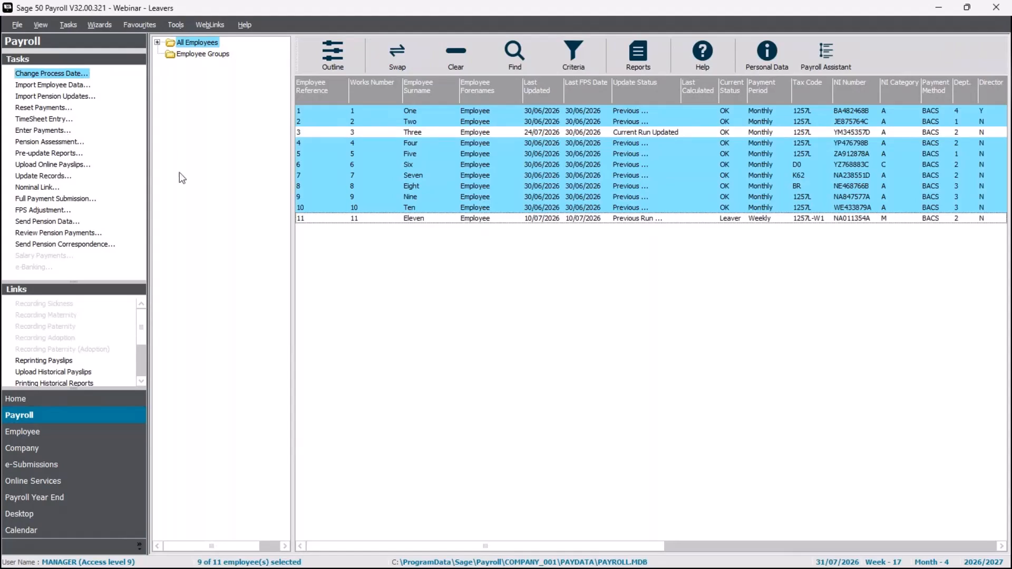
{"action": "left_click", "coordinate": [470, 58]}
Review the director status in the first employee's employment details, and save and close the record
{"action": "left_click", "coordinate": [436, 113]}
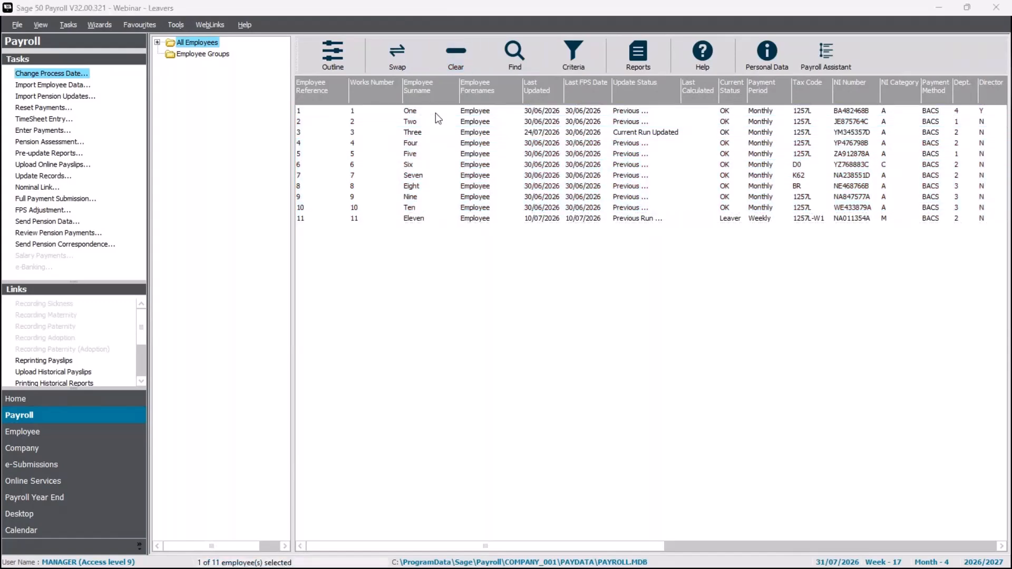
{"action": "double_click", "coordinate": [436, 113]}
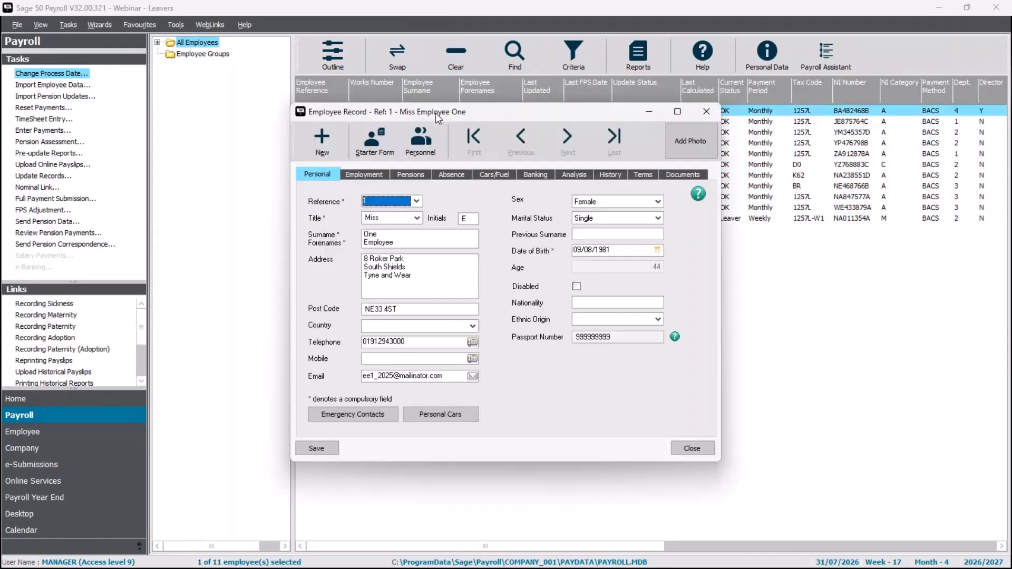
{"action": "left_click", "coordinate": [358, 174]}
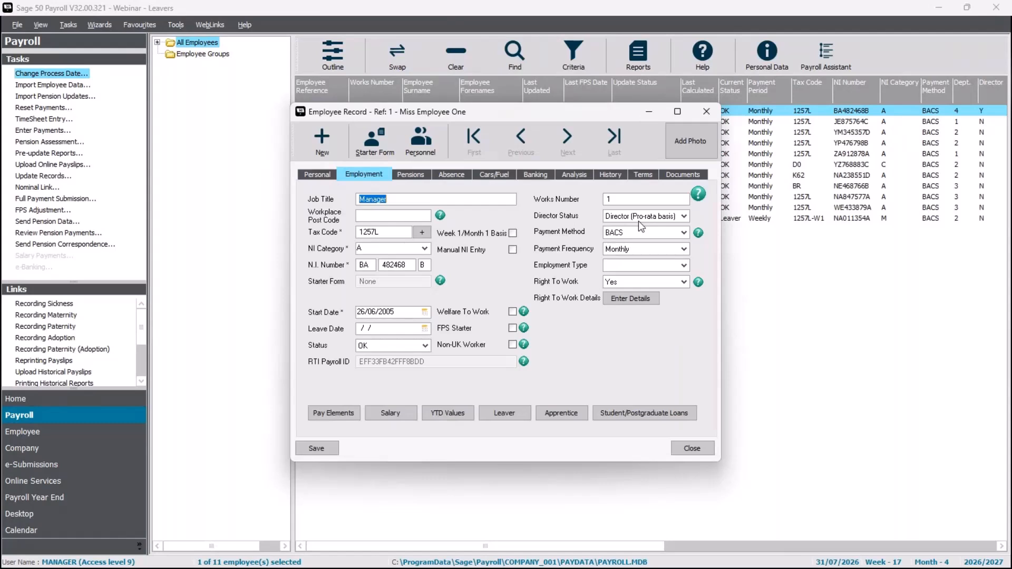
{"action": "left_click", "coordinate": [326, 450]}
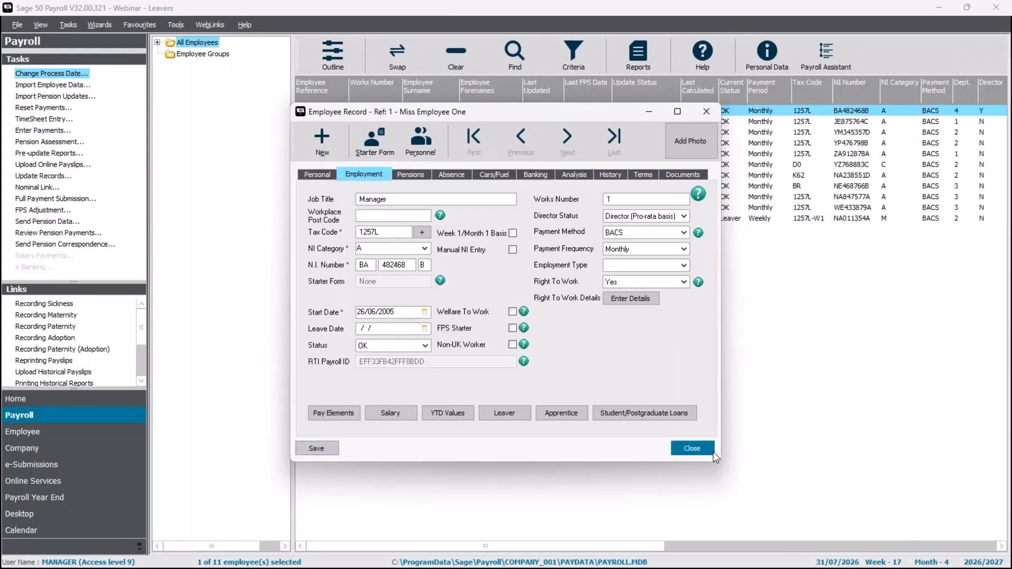
{"action": "left_click", "coordinate": [692, 449]}
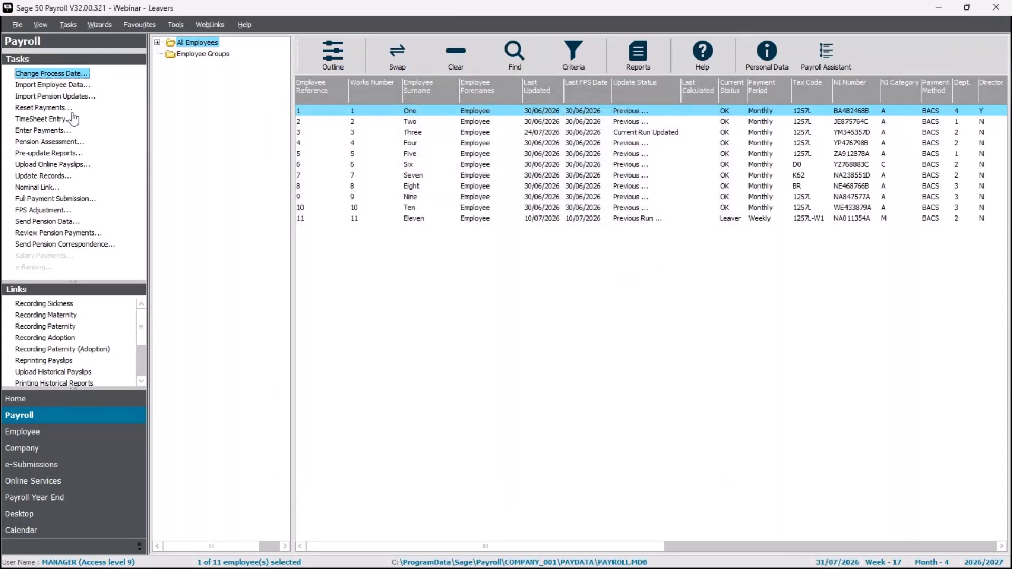
Enter payments for the first employee without checking for legislation updates, setting the Overtime 1.5x Hours/No to 0
{"action": "left_click", "coordinate": [43, 131]}
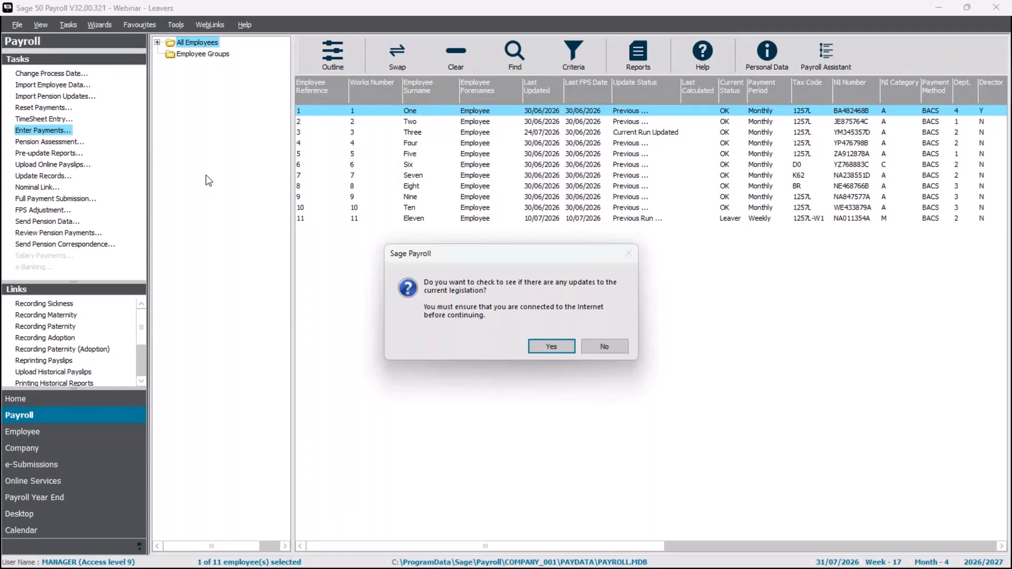
{"action": "left_click", "coordinate": [590, 347]}
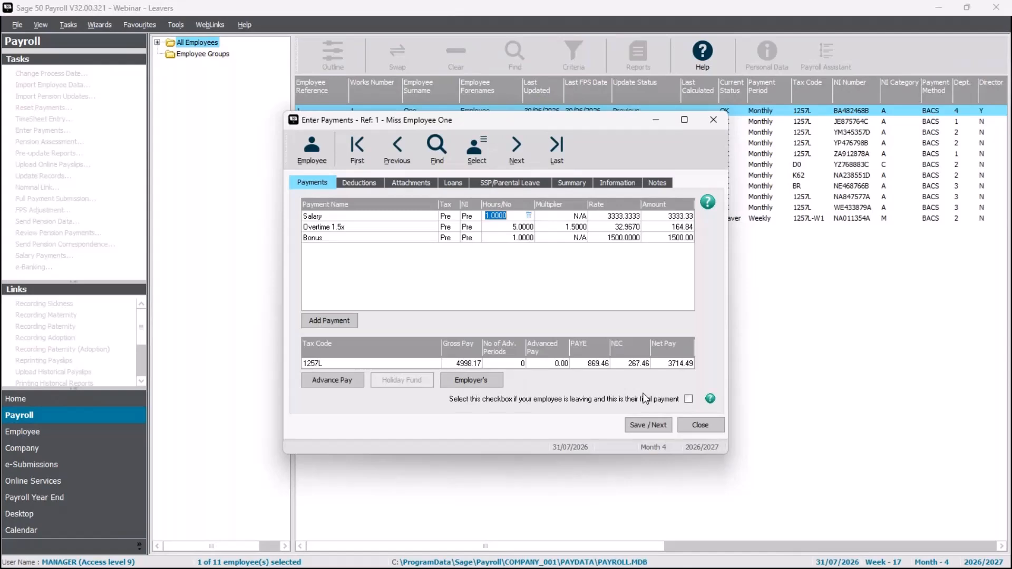
{"action": "left_click", "coordinate": [522, 227]}
{"action": "type", "text": "0"}
{"action": "key", "text": "Down"}
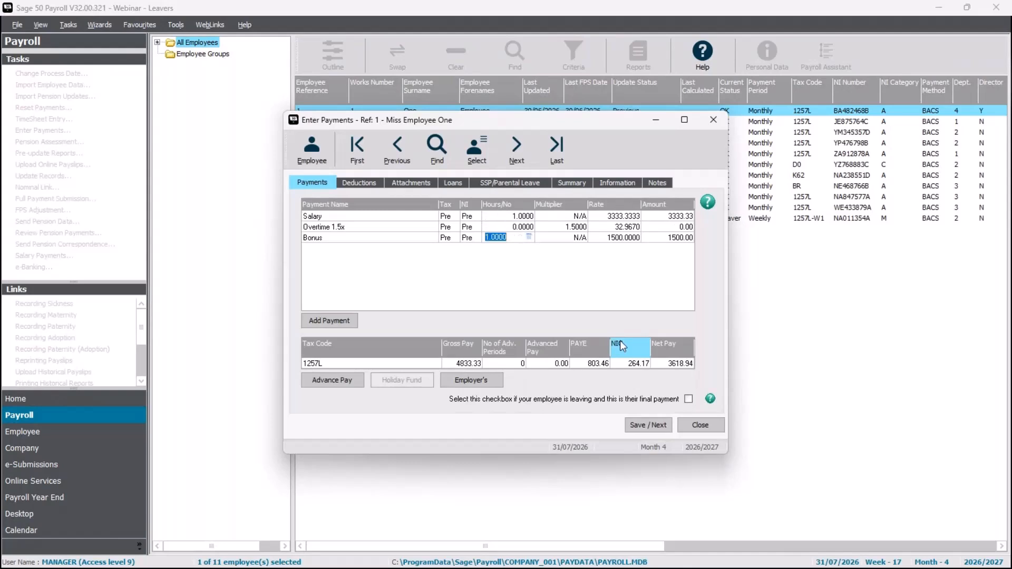
Set the Bonus Hours/No to 0 and mark the first employee's pay as the final payment
{"action": "type", "text": "0"}
{"action": "key", "text": "Tab"}
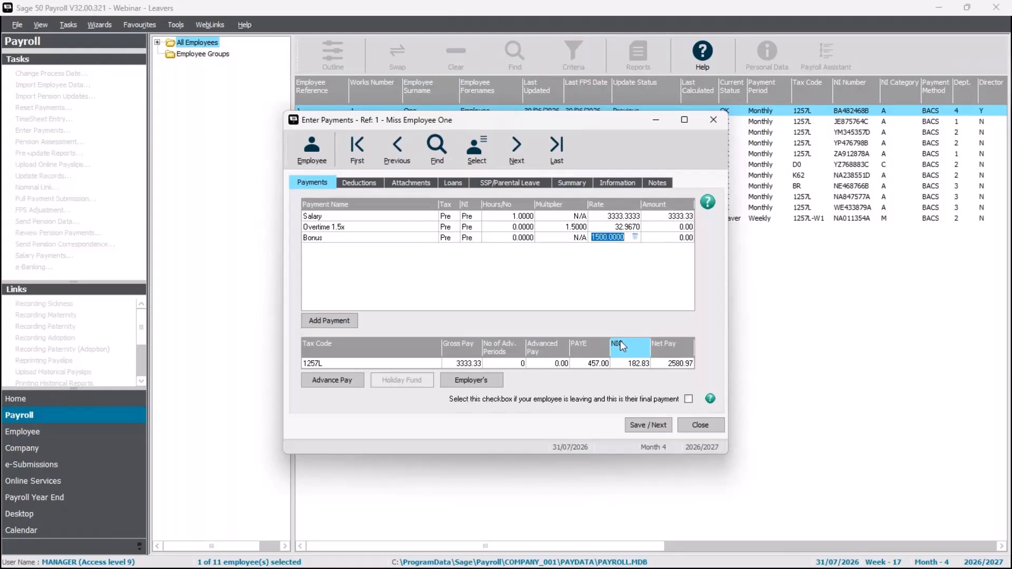
{"action": "left_click", "coordinate": [689, 400]}
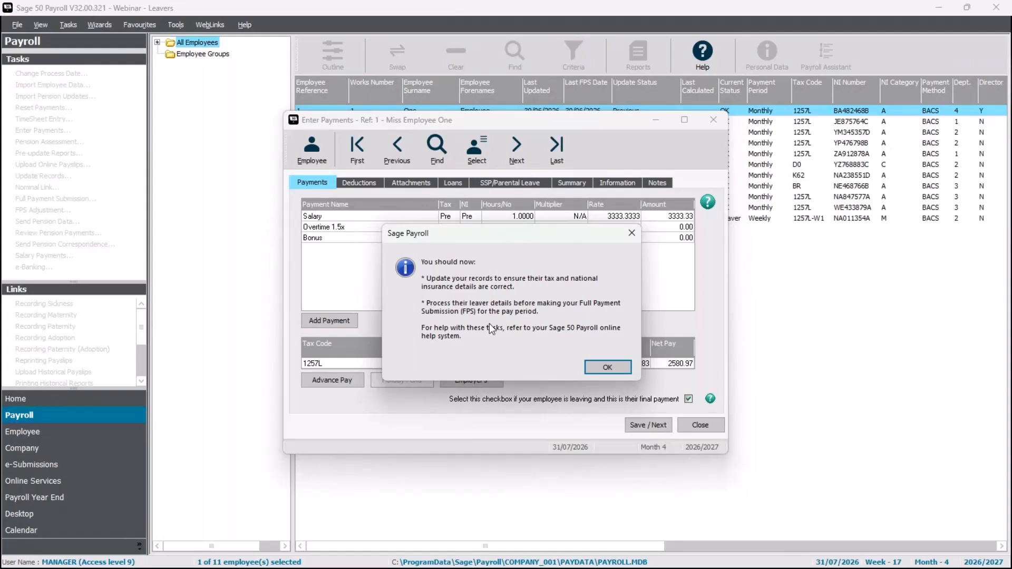
{"action": "left_click", "coordinate": [592, 366]}
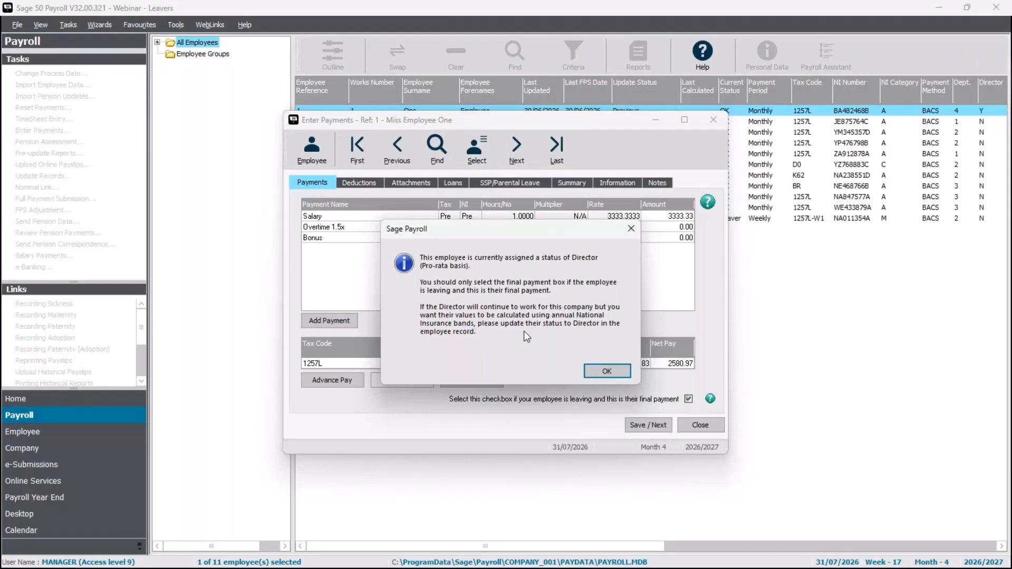
{"action": "left_click", "coordinate": [606, 372]}
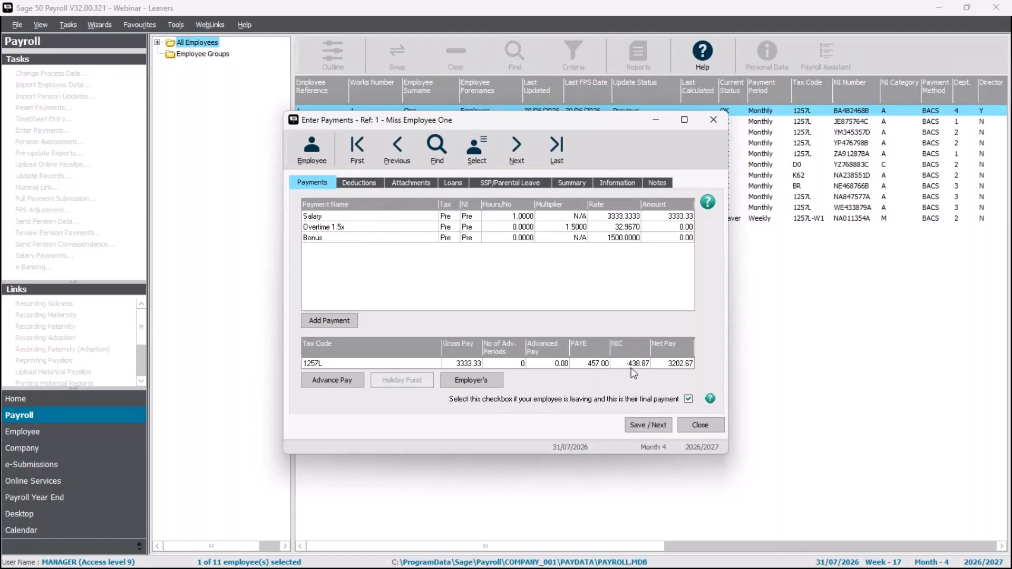
Review the employer's National Insurance and pension amounts for the first employee, and save and close the payment entry
{"action": "left_click", "coordinate": [484, 381]}
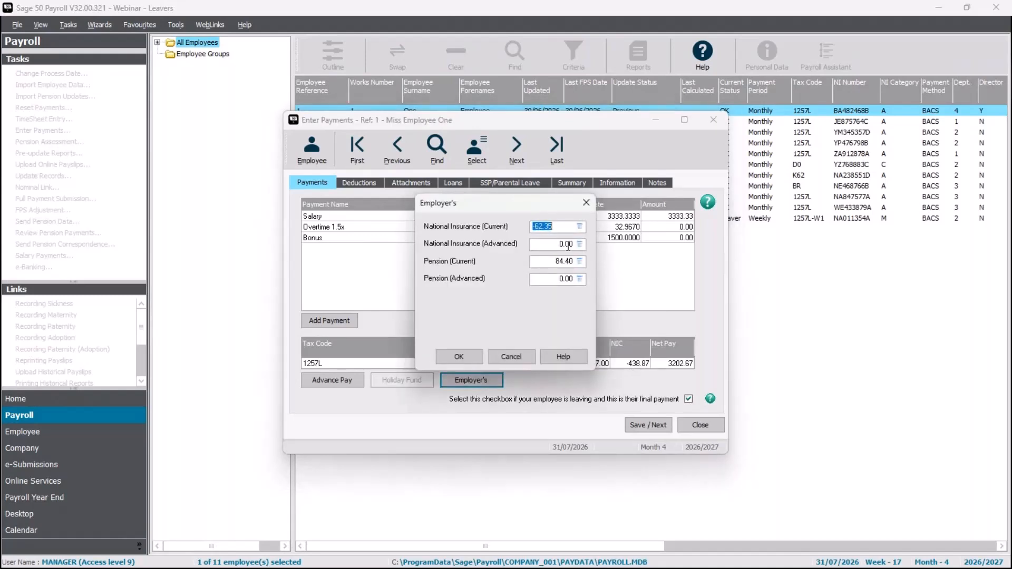
{"action": "left_click", "coordinate": [567, 226]}
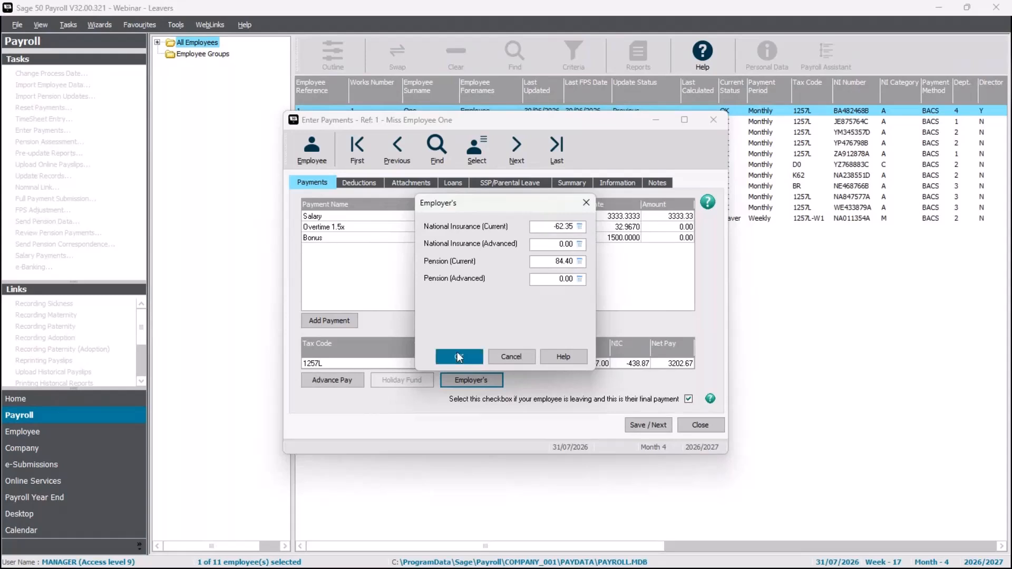
{"action": "left_click", "coordinate": [458, 354]}
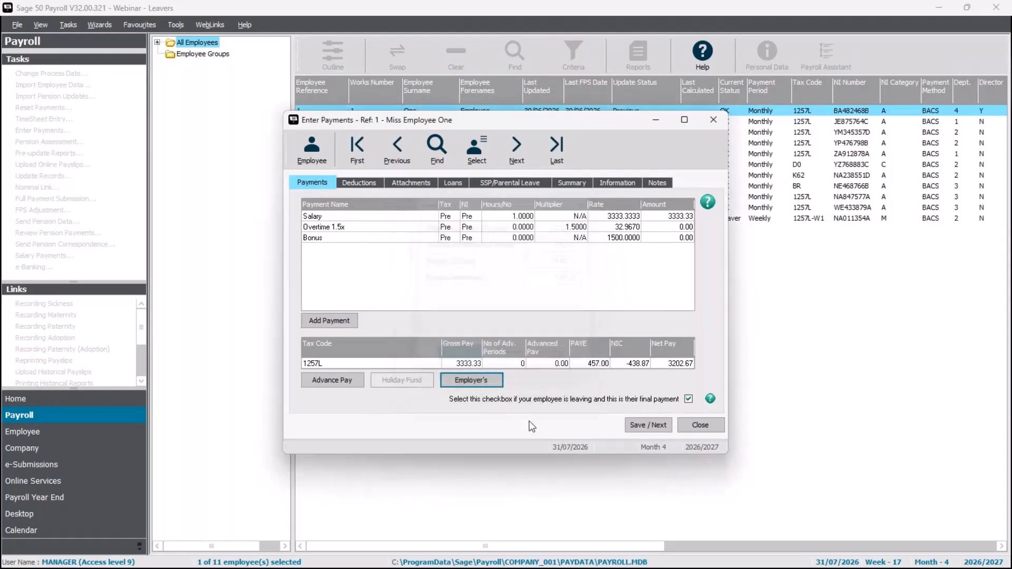
{"action": "left_click", "coordinate": [665, 426]}
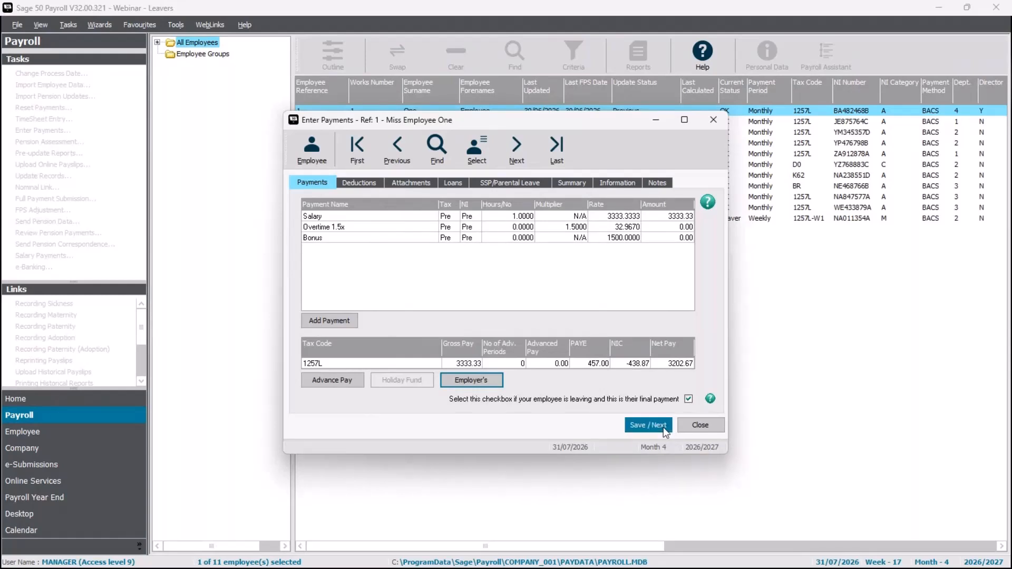
{"action": "left_click", "coordinate": [705, 426]}
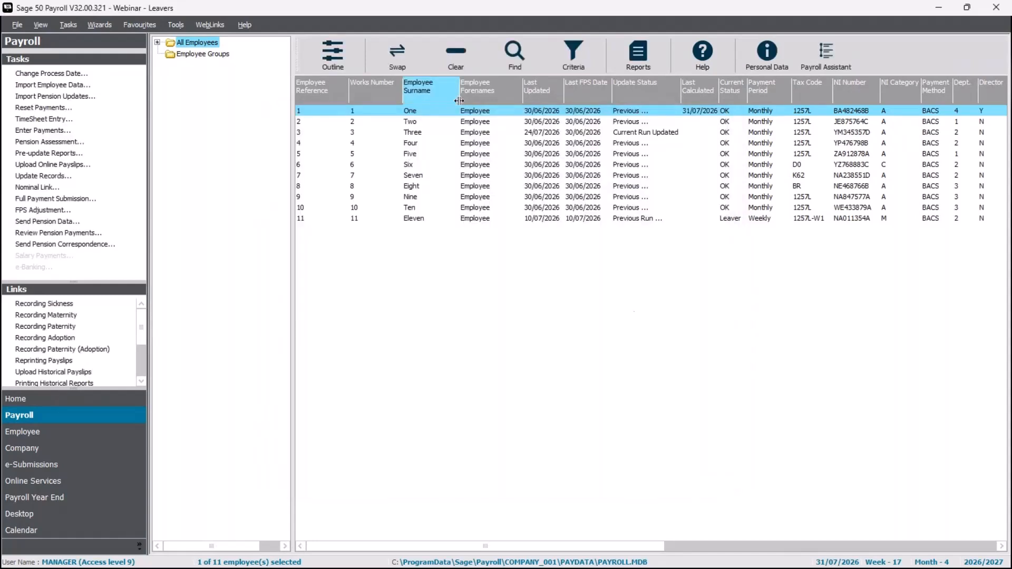
Review the fourth employee's current SMP details without recording a second child, and close them
{"action": "left_click", "coordinate": [439, 145]}
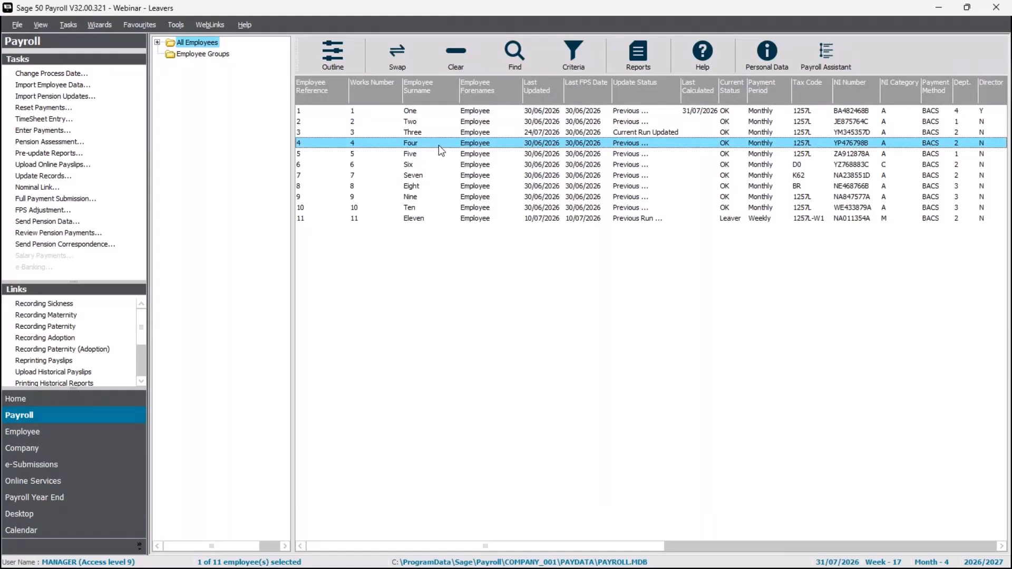
{"action": "left_click", "coordinate": [67, 315]}
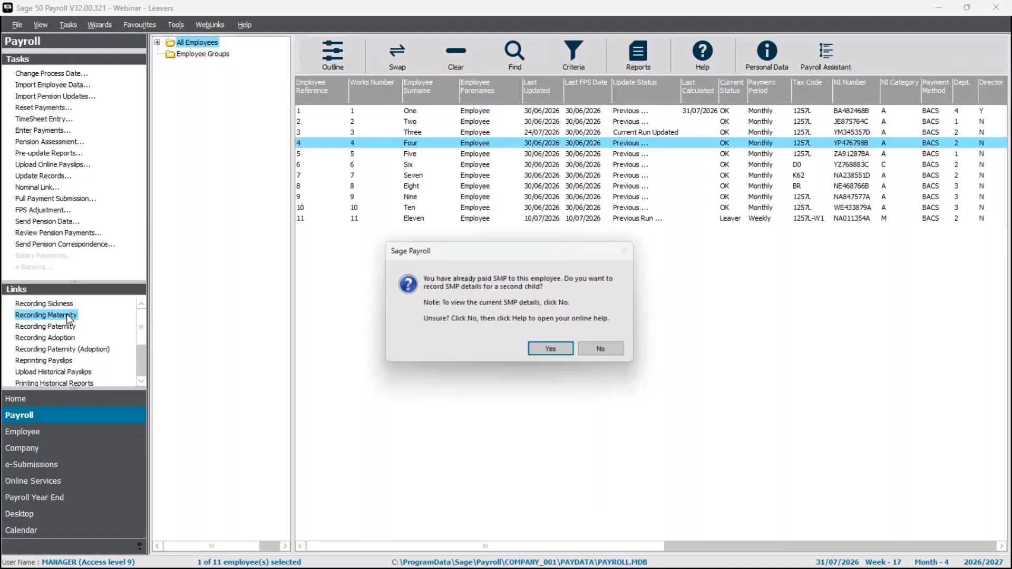
{"action": "left_click", "coordinate": [604, 352]}
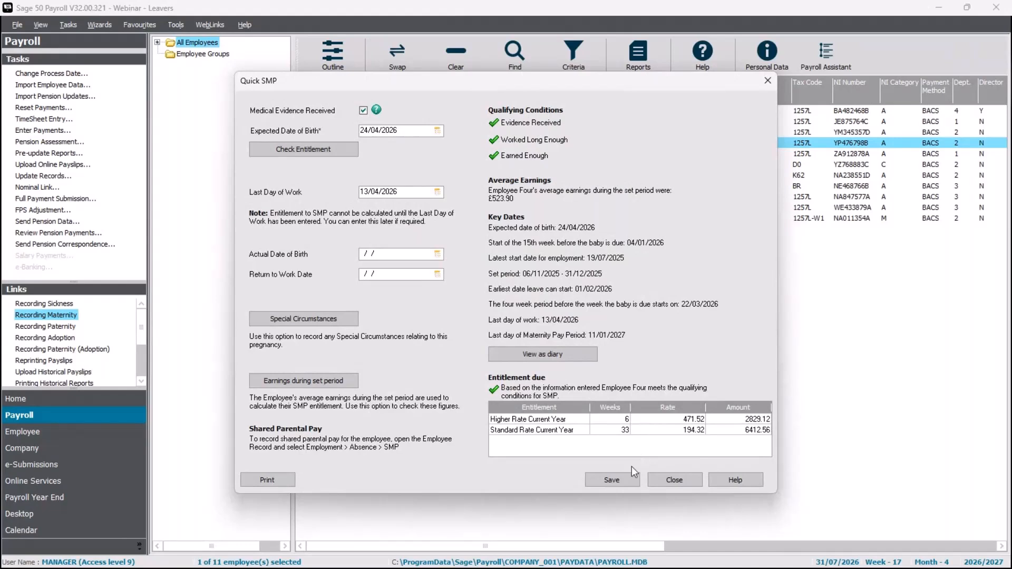
{"action": "left_click", "coordinate": [673, 485]}
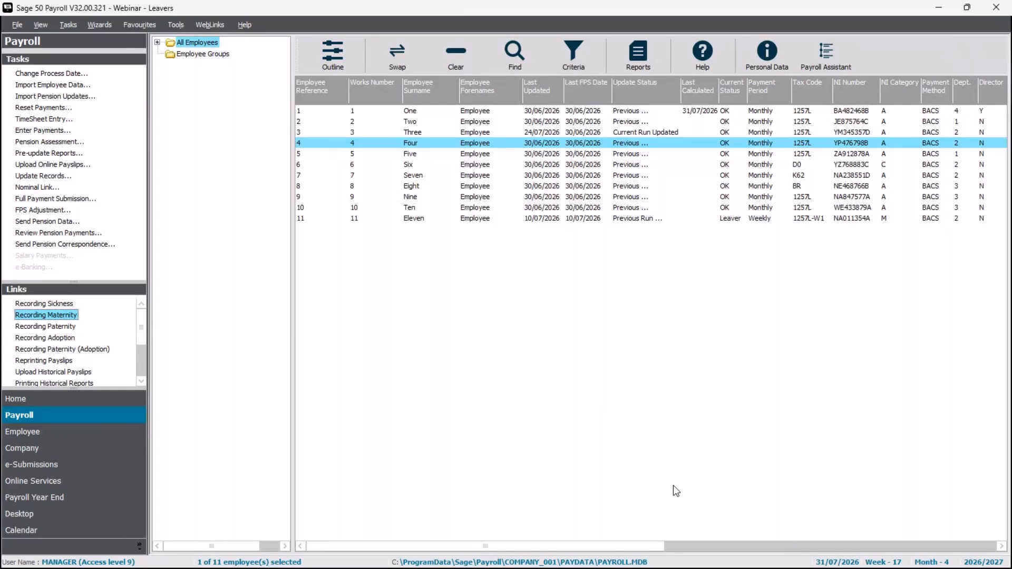
Enter payments for the fourth employee without checking for legislation updates, and mark the pay as the final payment after viewing the payment summary
{"action": "left_click", "coordinate": [52, 130]}
{"action": "left_click", "coordinate": [605, 346]}
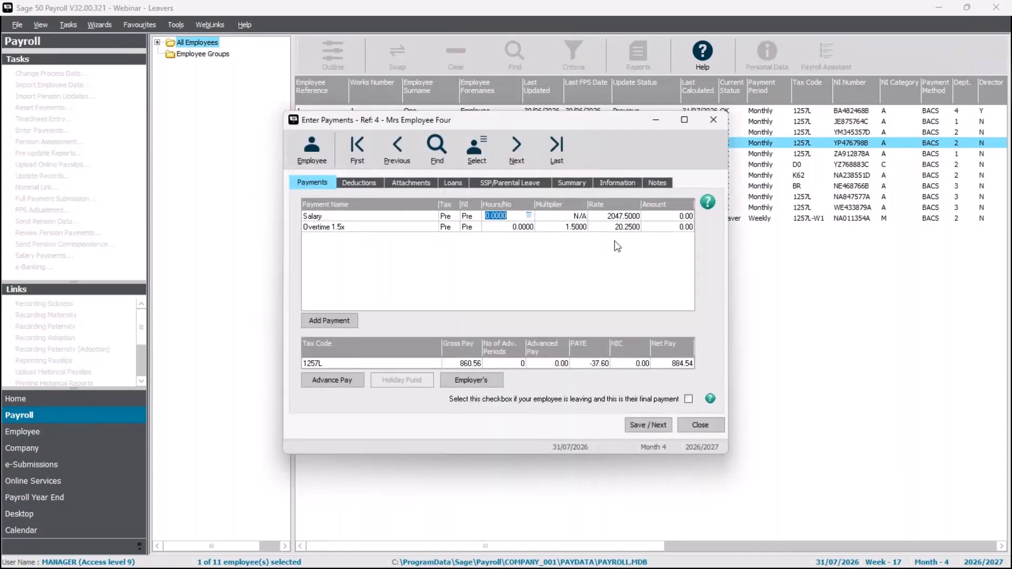
{"action": "left_click", "coordinate": [580, 186]}
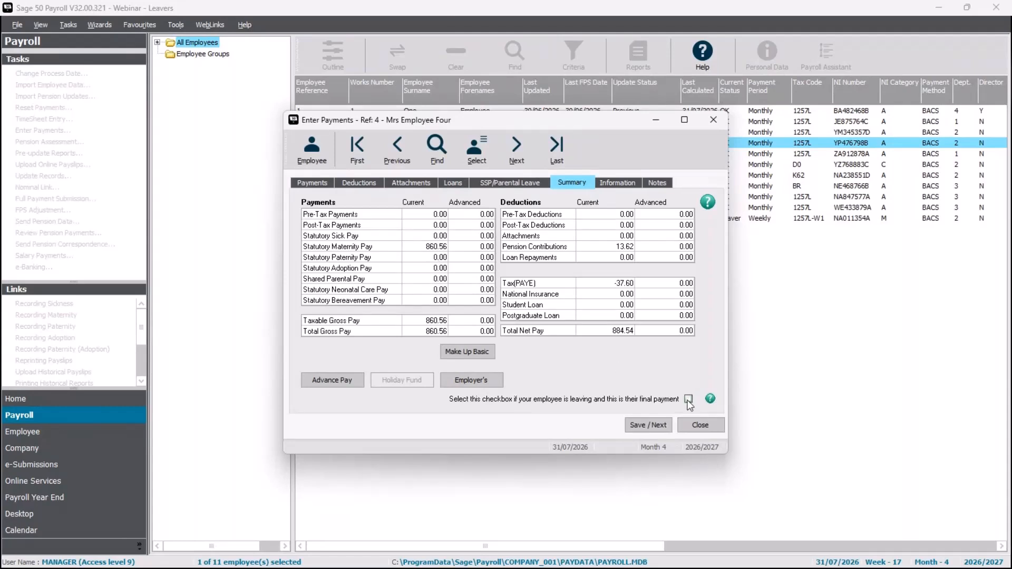
{"action": "left_click", "coordinate": [688, 400]}
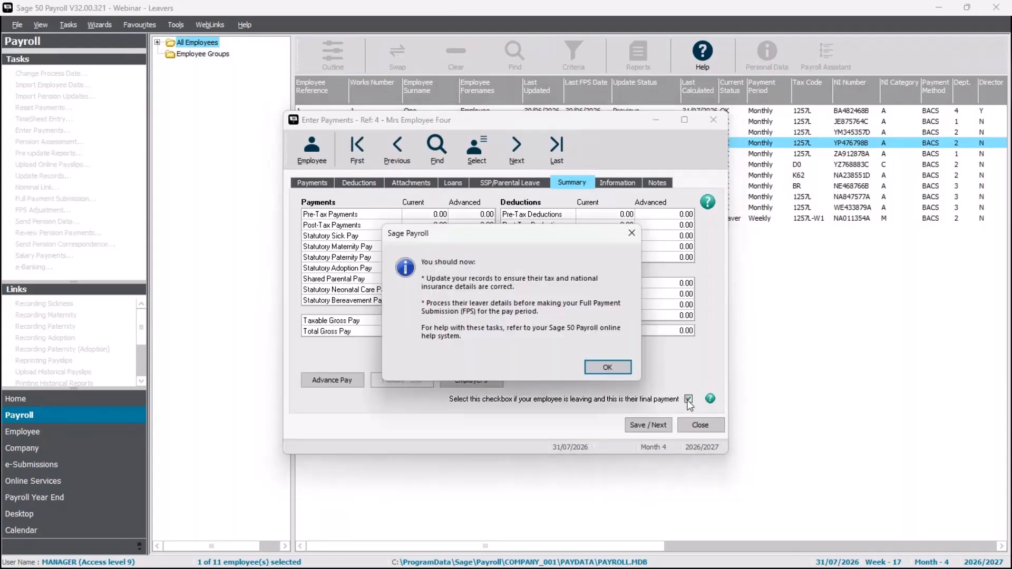
{"action": "left_click", "coordinate": [615, 369]}
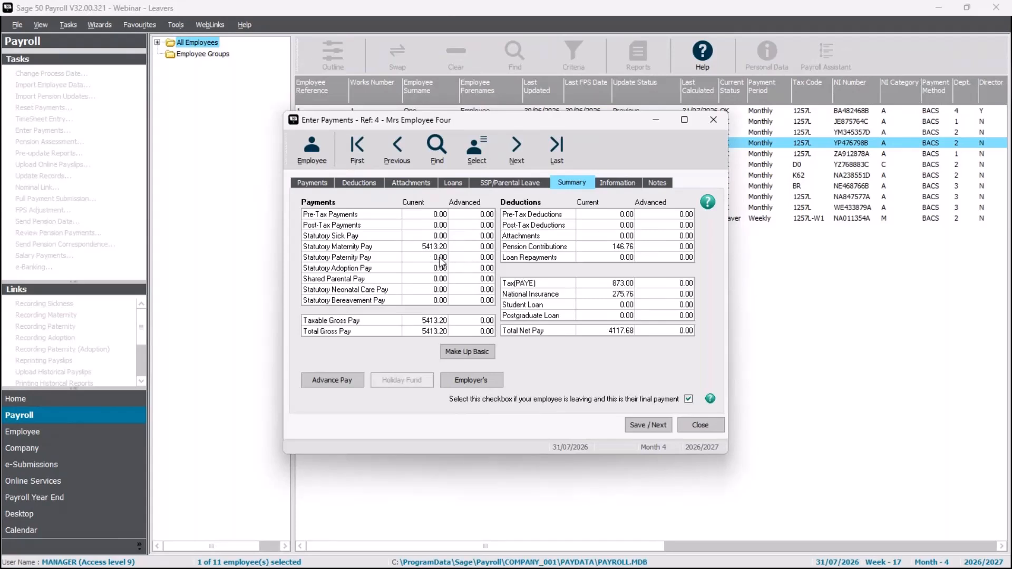
Save the fourth employee's final payment and preview the report of additional payments included in final pay
{"action": "left_click", "coordinate": [633, 427]}
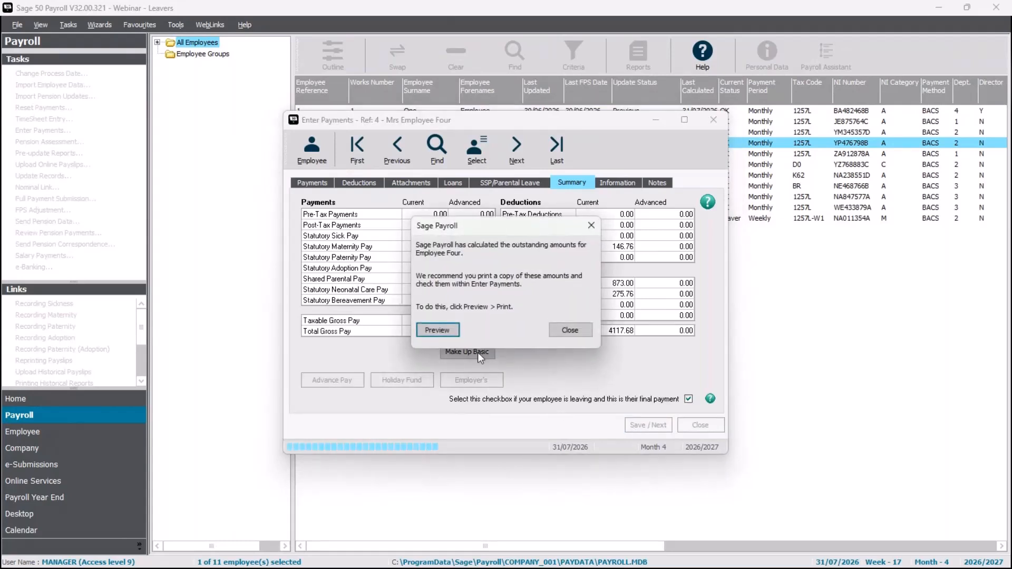
{"action": "left_click", "coordinate": [443, 330]}
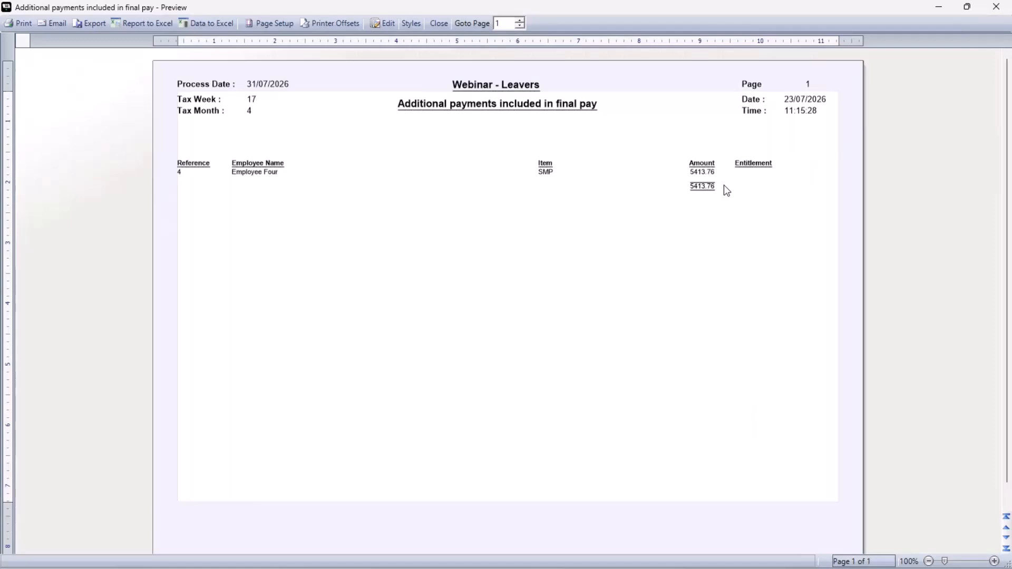
{"action": "left_click", "coordinate": [439, 23]}
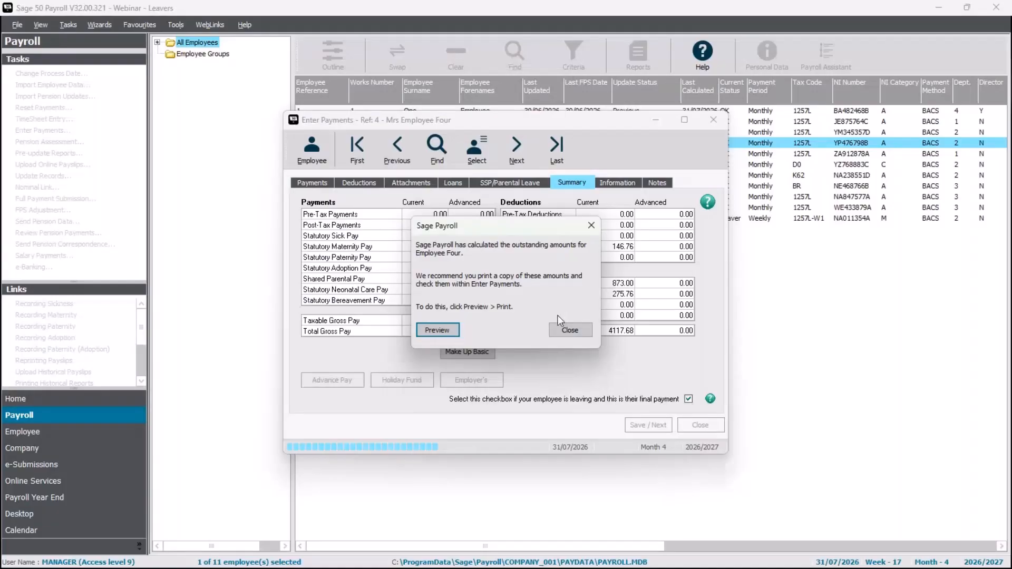
{"action": "left_click", "coordinate": [579, 329]}
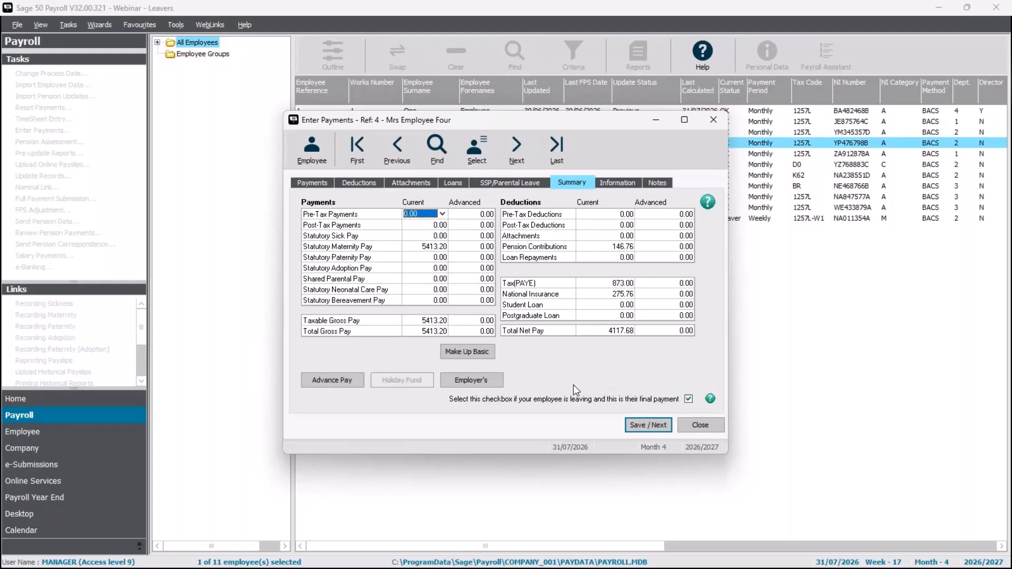
Save the fourth employee's payments again and close the payment entry without previewing the outstanding amounts
{"action": "left_click", "coordinate": [648, 425]}
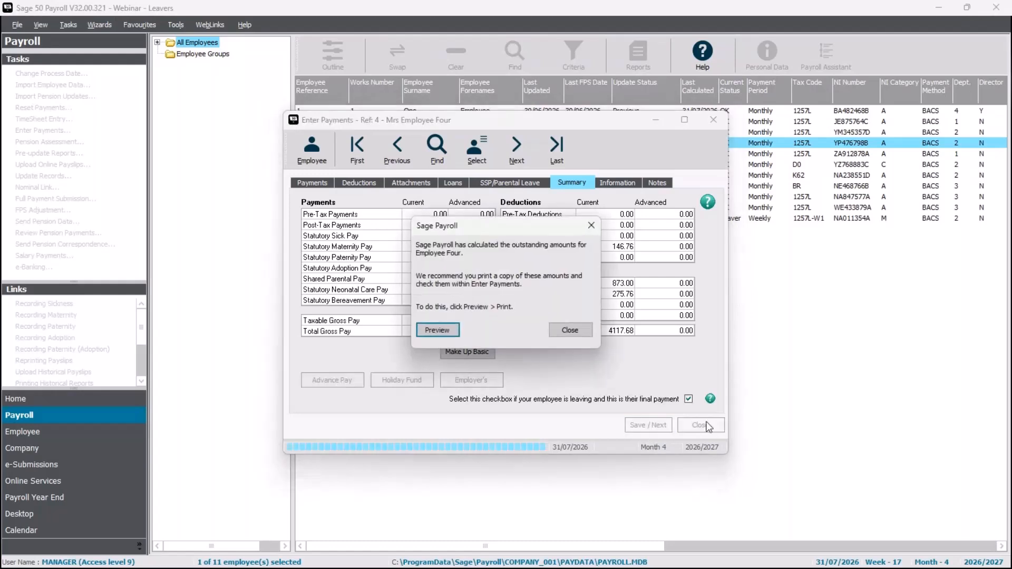
{"action": "left_click", "coordinate": [568, 338]}
{"action": "left_click", "coordinate": [723, 425]}
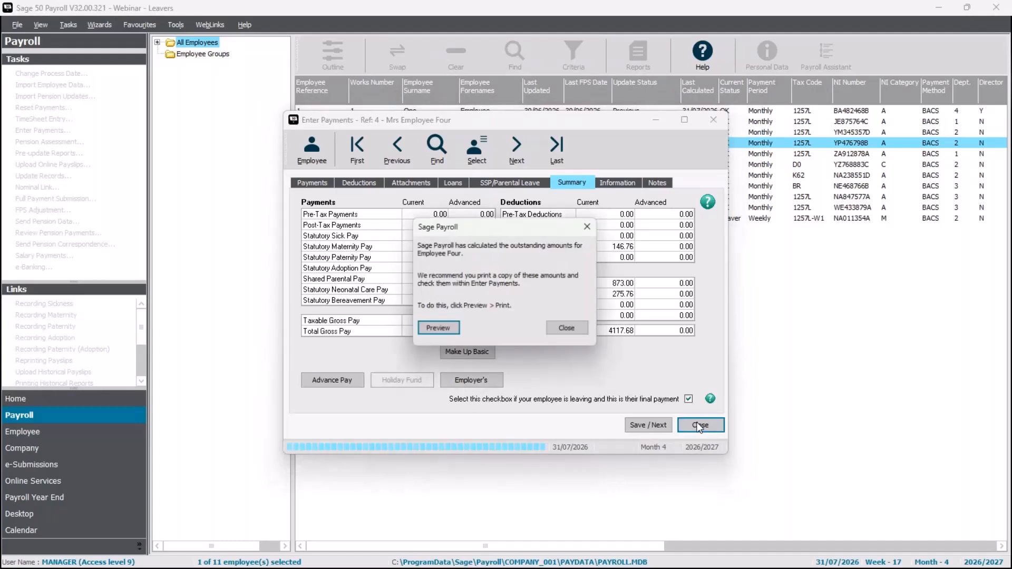
{"action": "left_click", "coordinate": [568, 330]}
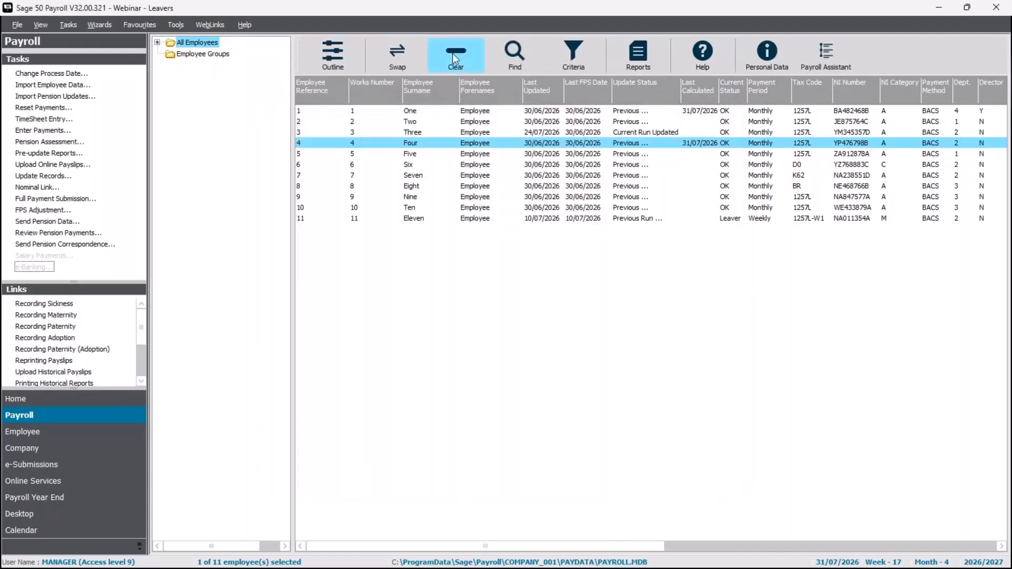
Select all employees except the eleventh, update their payroll records with the Update Records Wizard after checking for legislation updates, and clear the selection
{"action": "left_click", "coordinate": [397, 60]}
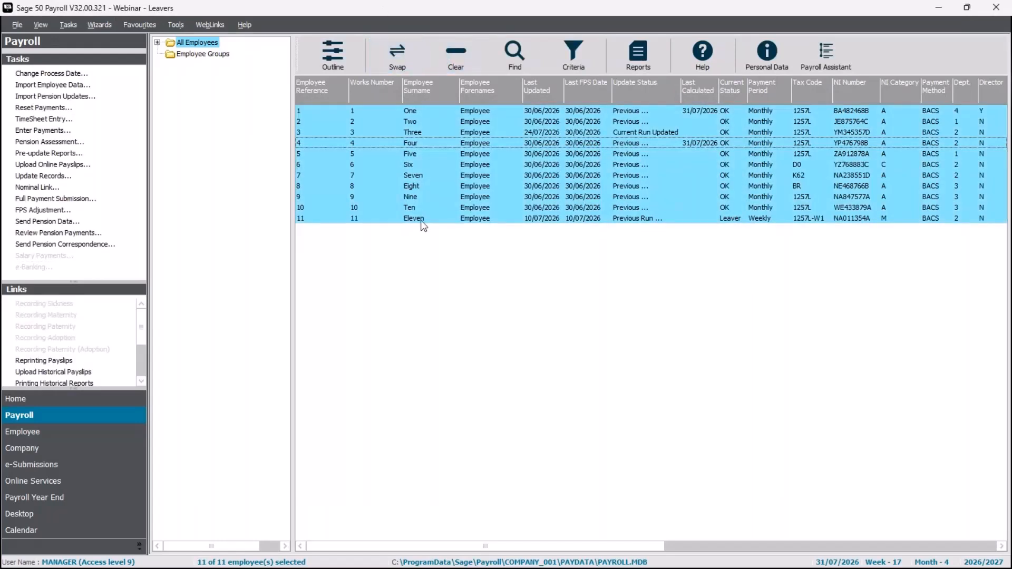
{"action": "left_click", "coordinate": [420, 219]}
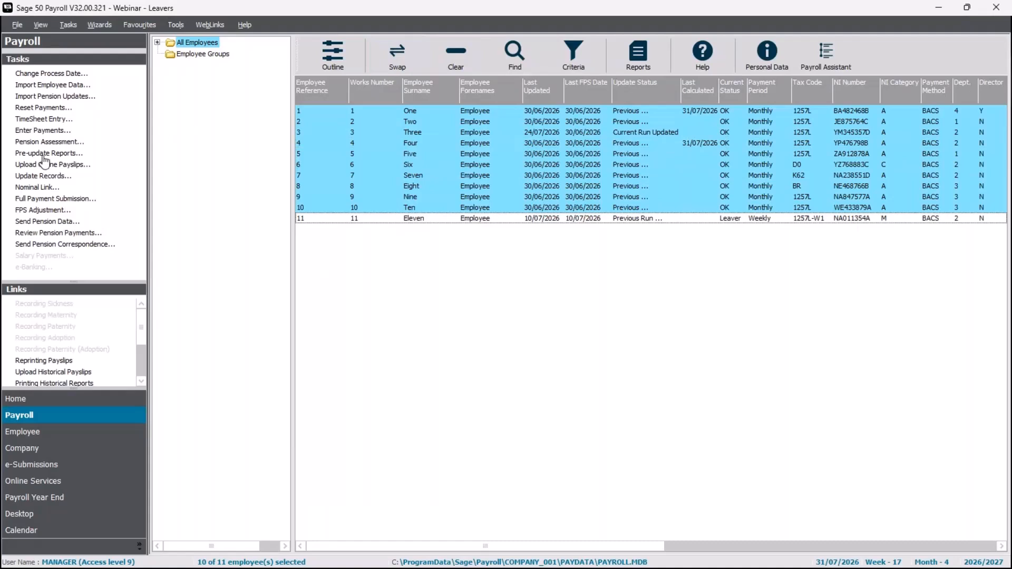
{"action": "left_click", "coordinate": [50, 177]}
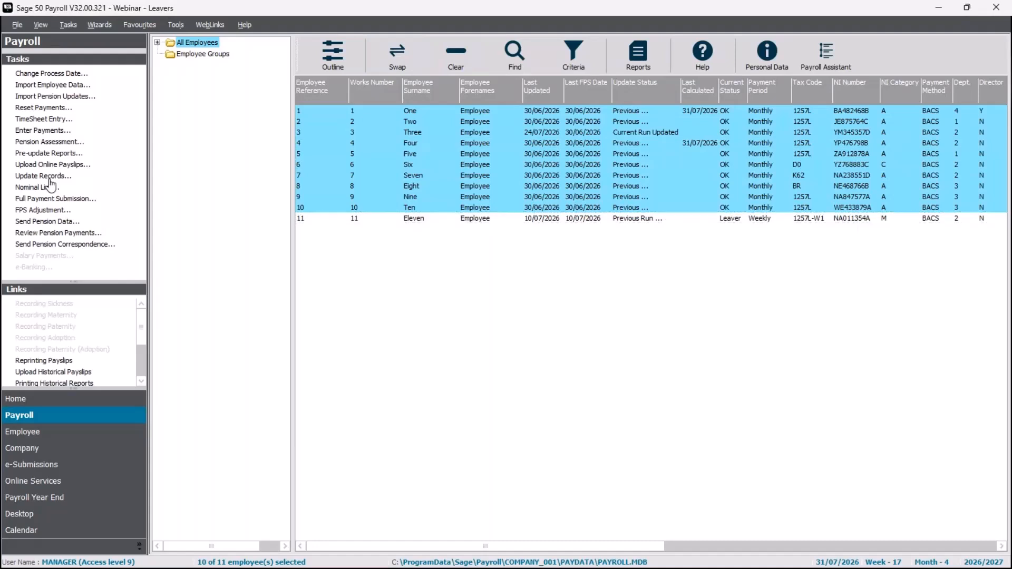
{"action": "left_click", "coordinate": [536, 364]}
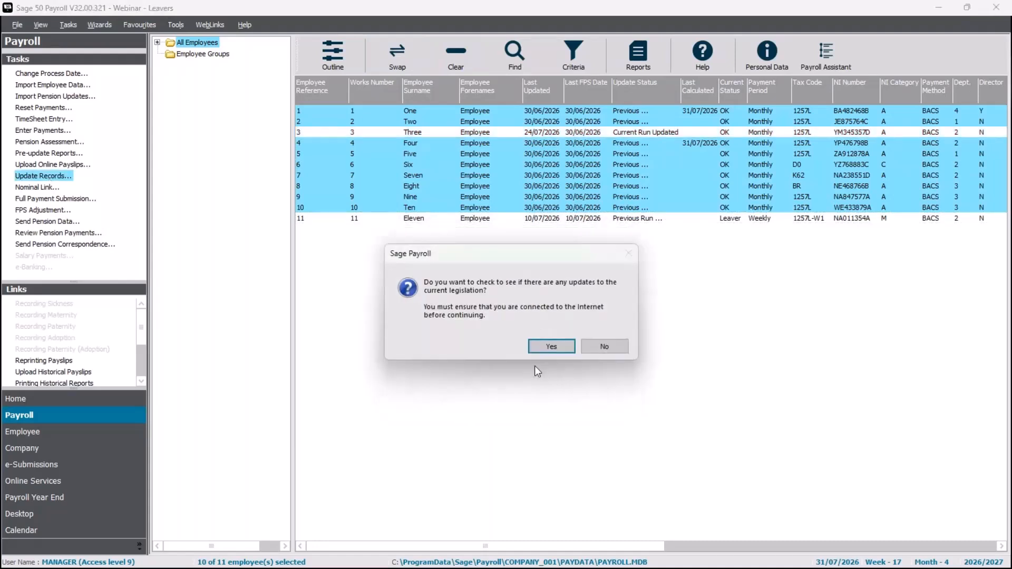
{"action": "left_click", "coordinate": [551, 348]}
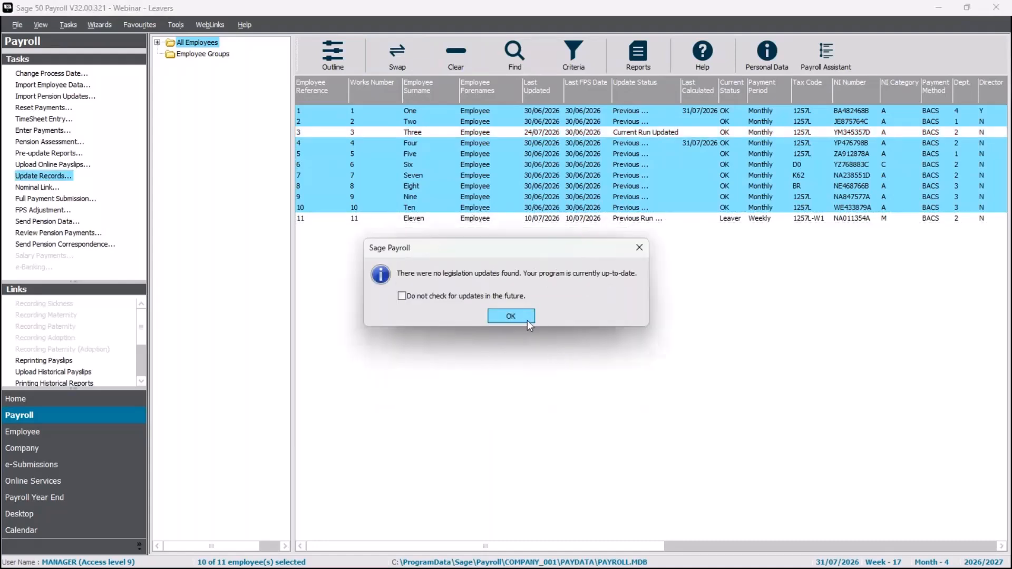
{"action": "left_click", "coordinate": [527, 320]}
{"action": "left_click", "coordinate": [554, 345]}
{"action": "left_click", "coordinate": [553, 385]}
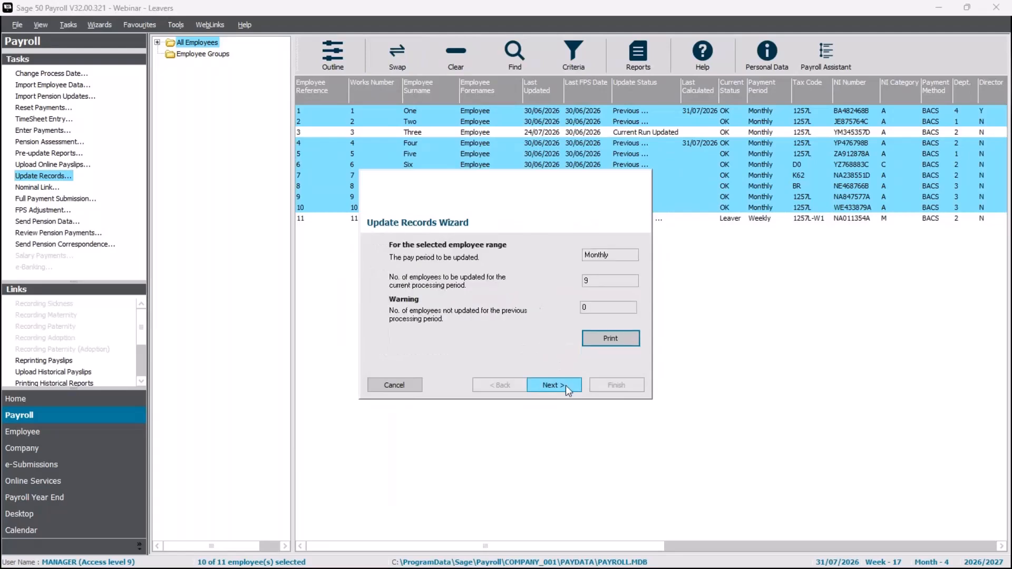
{"action": "left_click", "coordinate": [559, 385]}
{"action": "left_click", "coordinate": [617, 386]}
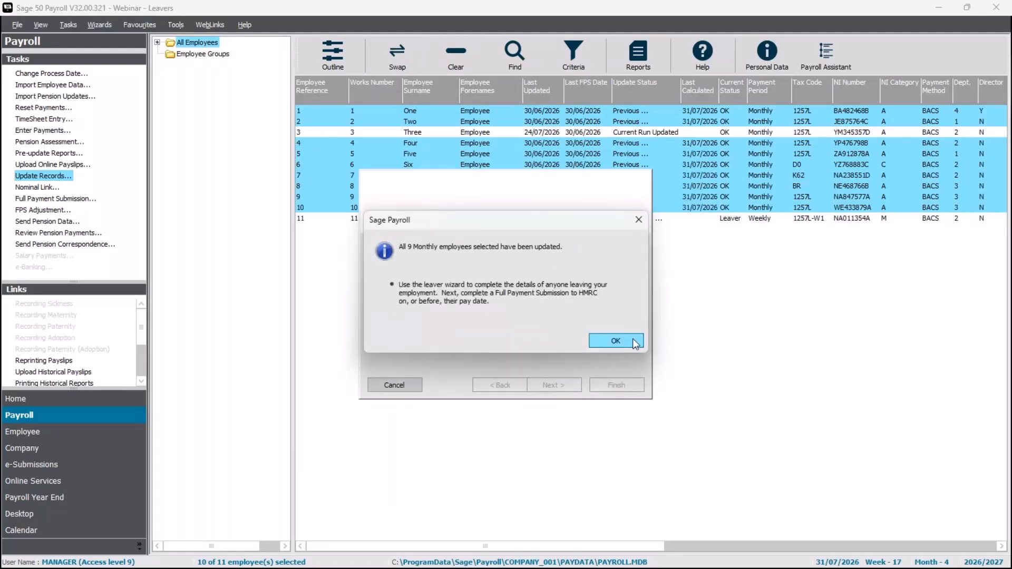
{"action": "left_click", "coordinate": [633, 340]}
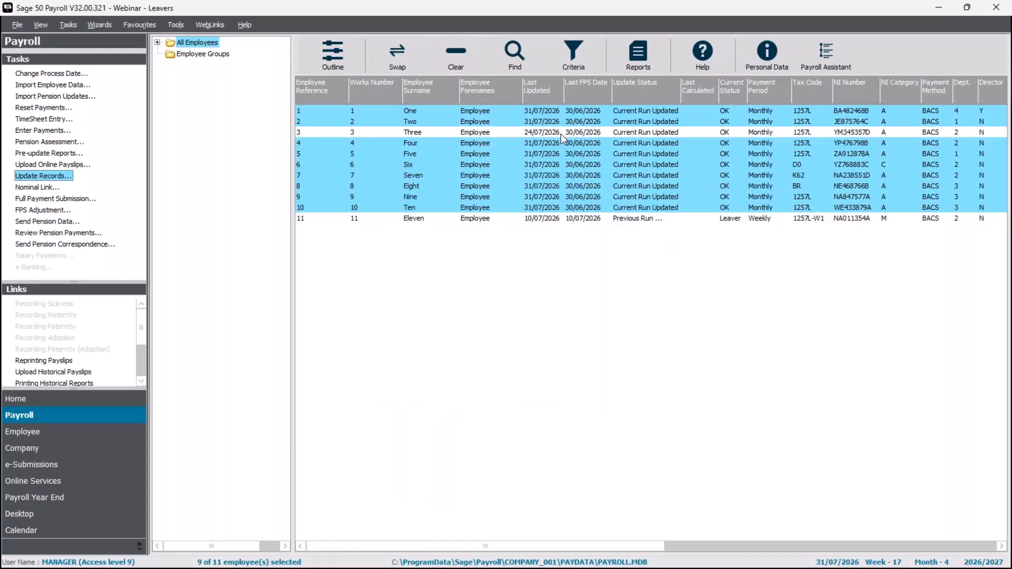
{"action": "left_click", "coordinate": [456, 53]}
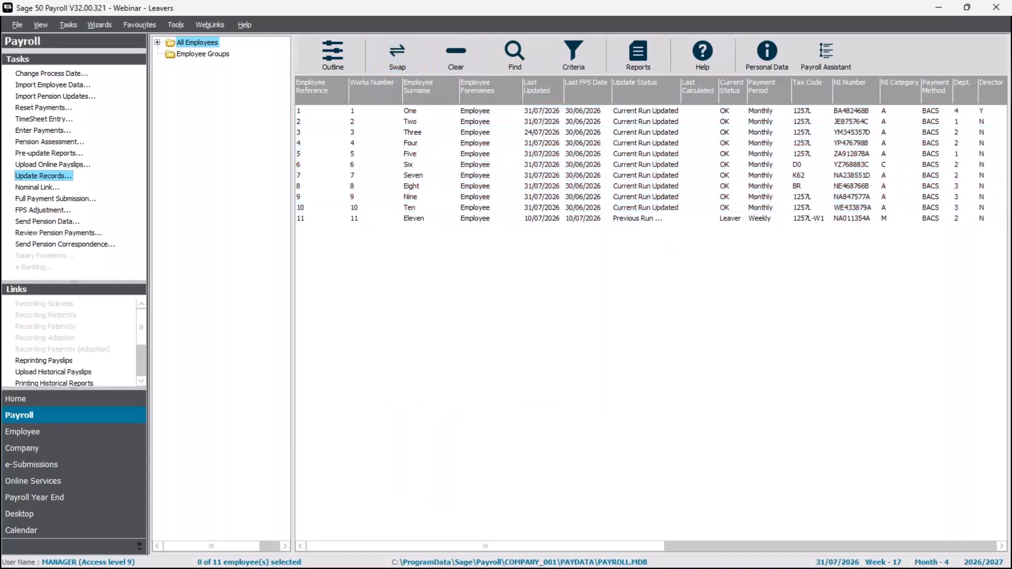
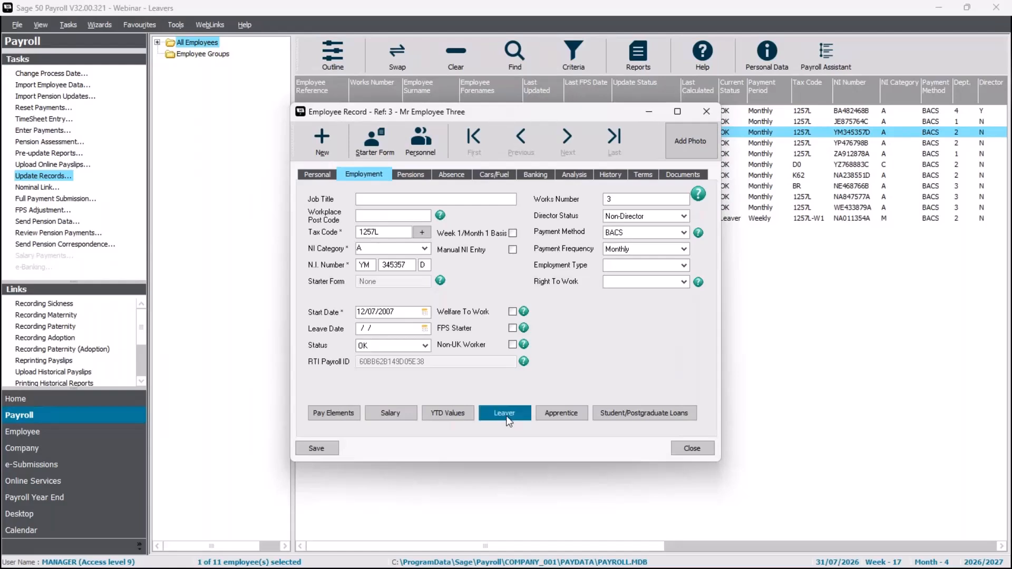
{"action": "left_click", "coordinate": [507, 416]}
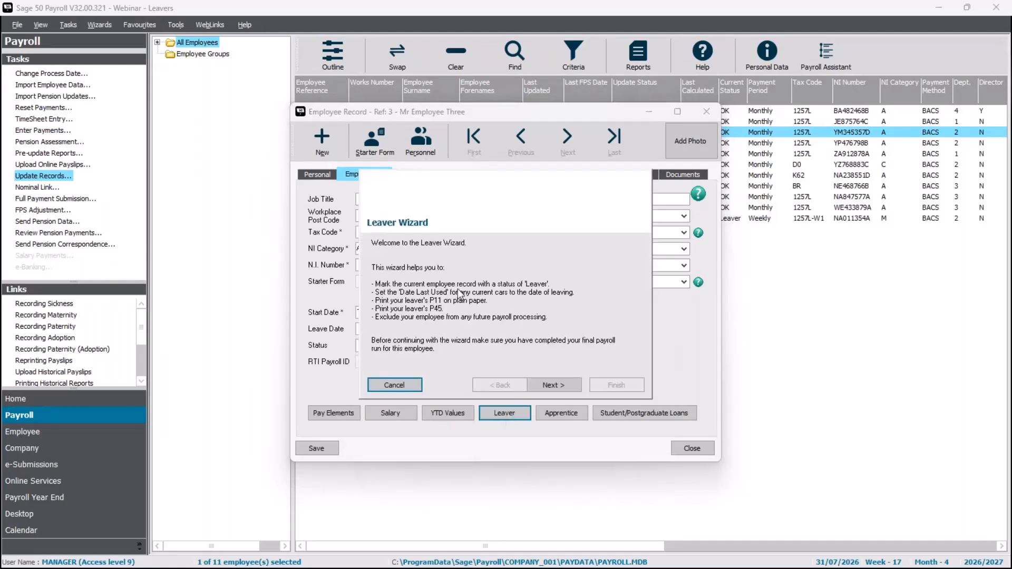
{"action": "left_click", "coordinate": [404, 383]}
{"action": "left_click", "coordinate": [559, 345]}
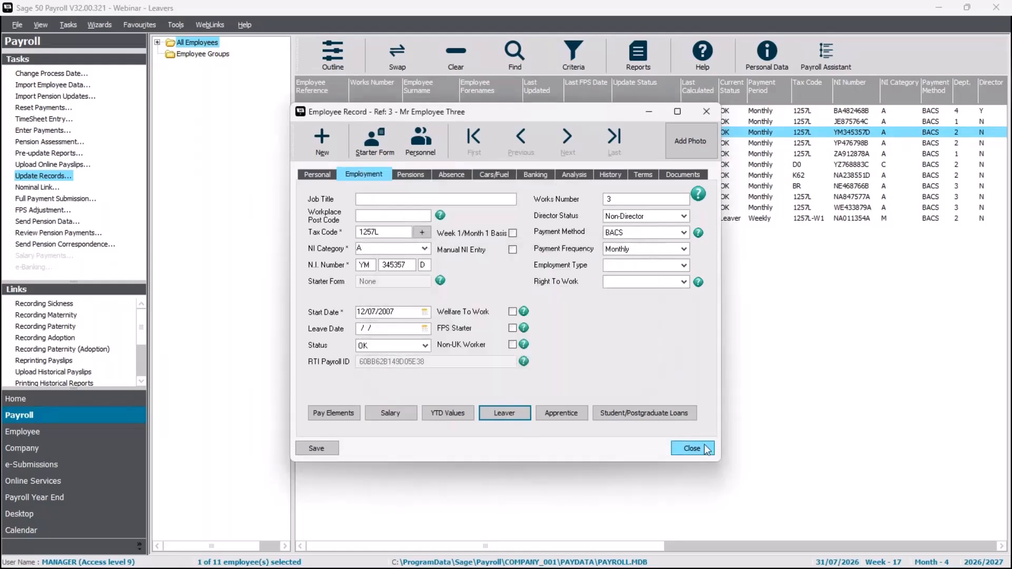
{"action": "left_click", "coordinate": [702, 449]}
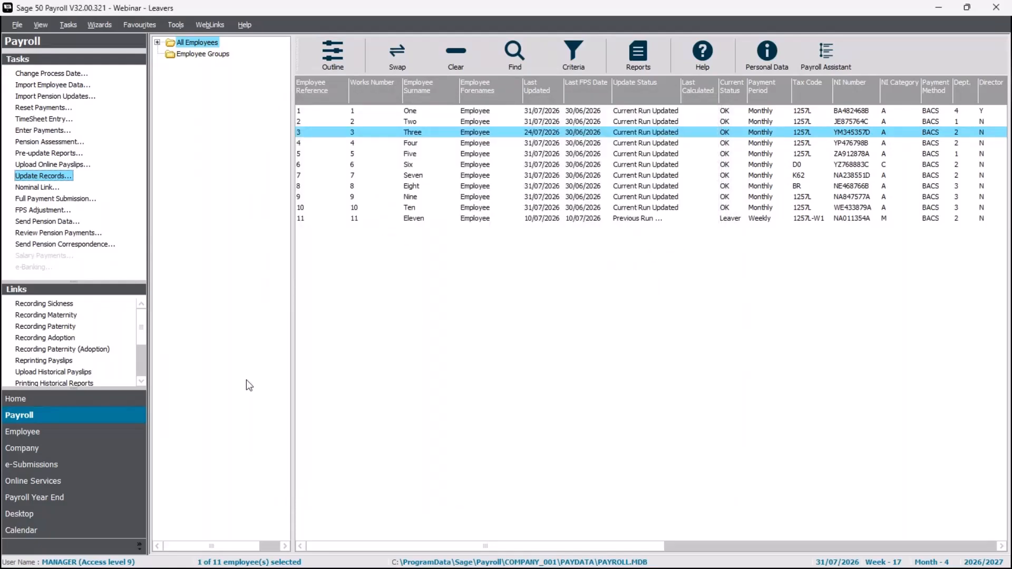
Examine the payroll links and the employee tasks for other ways to make an employee a leaver
{"action": "left_click", "coordinate": [141, 383]}
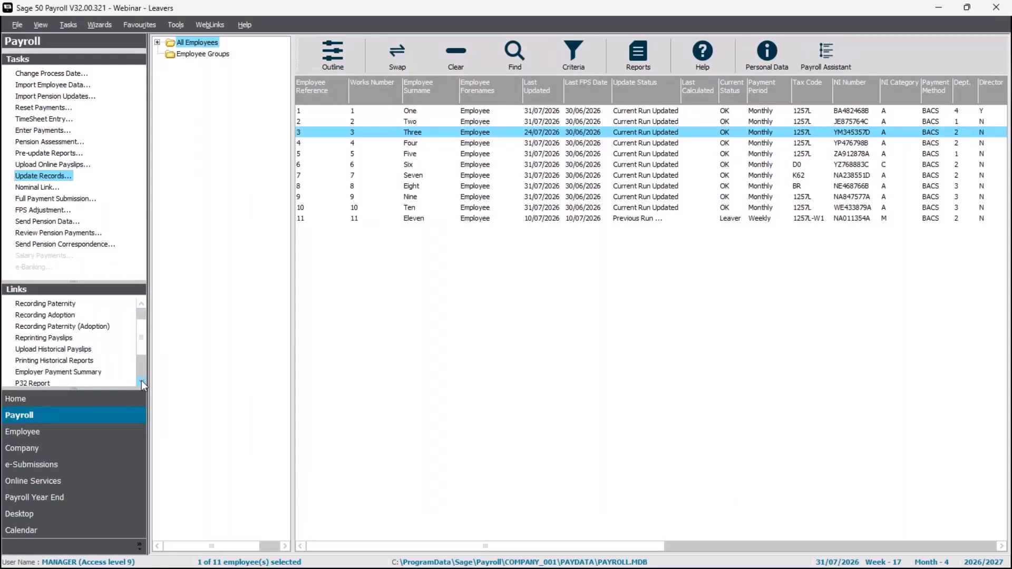
{"action": "left_click", "coordinate": [141, 383]}
{"action": "left_click", "coordinate": [142, 382]}
{"action": "left_click", "coordinate": [141, 382]}
{"action": "left_click", "coordinate": [141, 382]}
{"action": "left_click", "coordinate": [142, 382]}
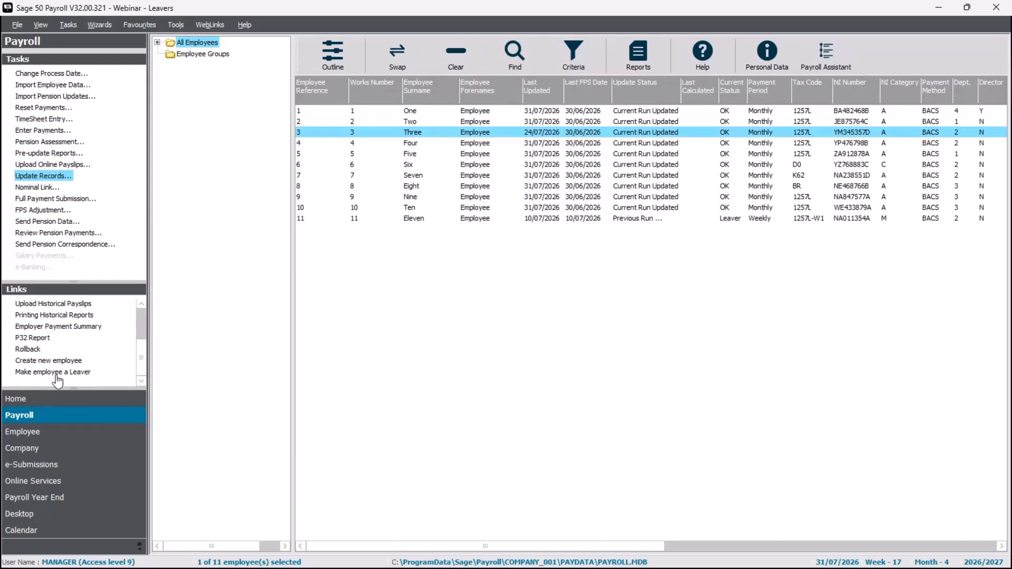
{"action": "left_click", "coordinate": [53, 432]}
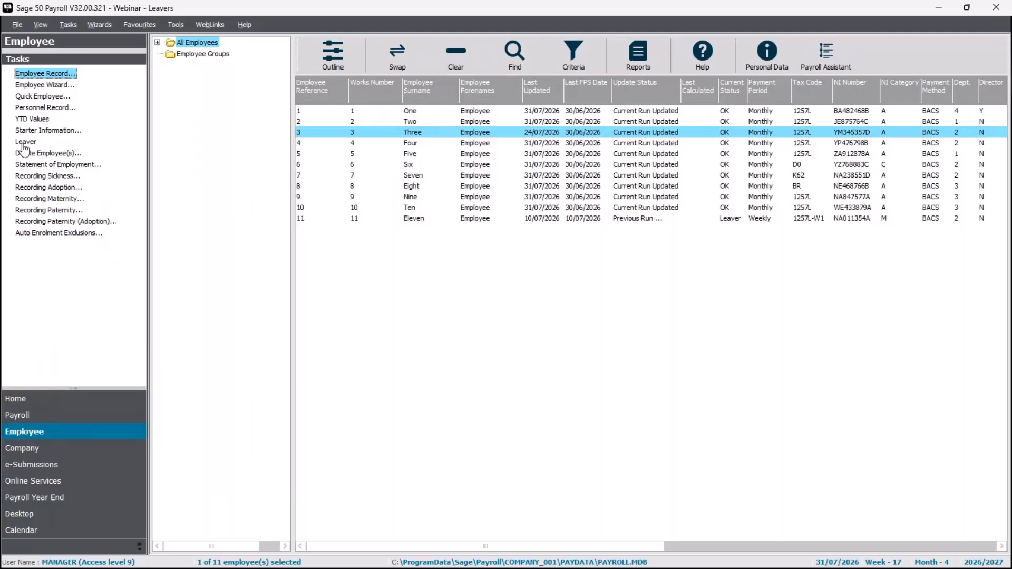
{"action": "left_click", "coordinate": [96, 416]}
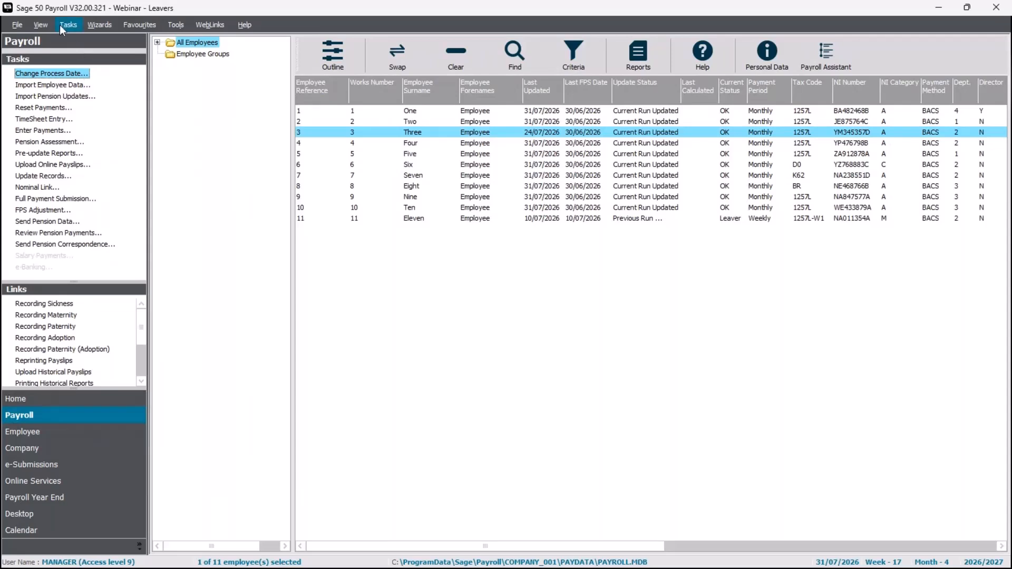
Switch the payroll view to the Process Map and enlarge the employee list above it to show all employees
{"action": "left_click", "coordinate": [45, 25]}
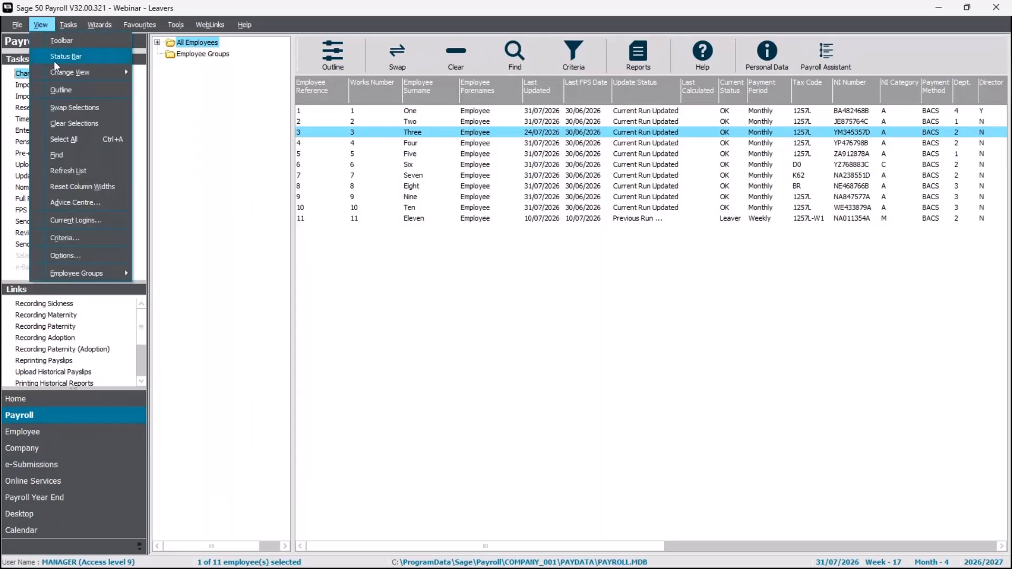
{"action": "mouse_move", "coordinate": [60, 74]}
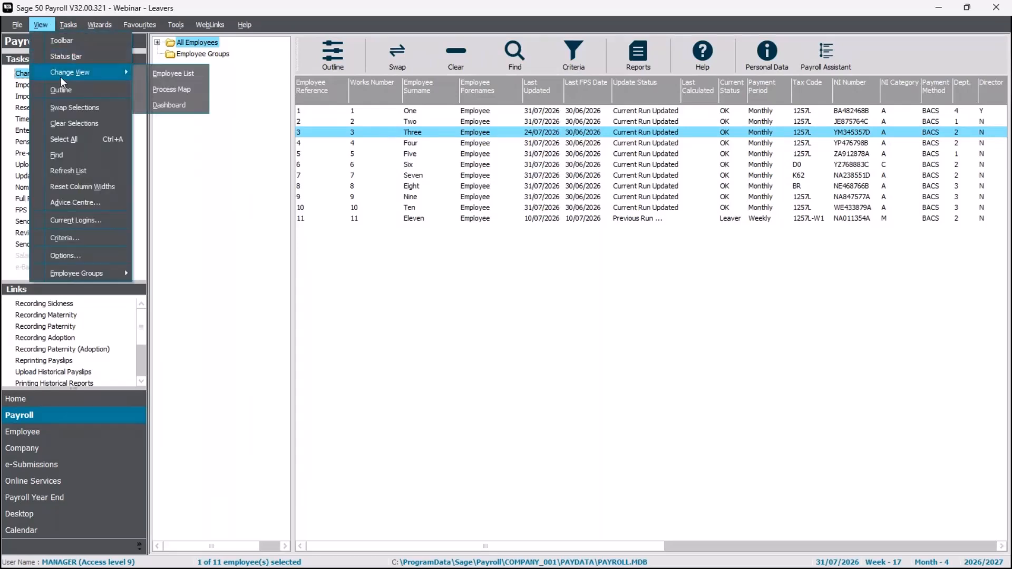
{"action": "left_click", "coordinate": [163, 93]}
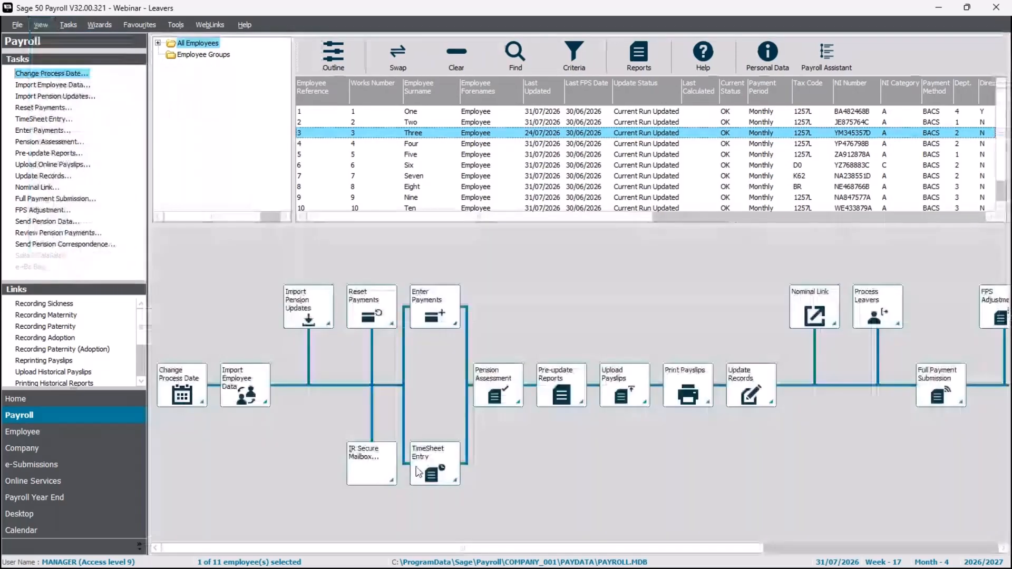
{"action": "left_click_drag", "start_coordinate": [718, 548], "coordinate": [808, 555]}
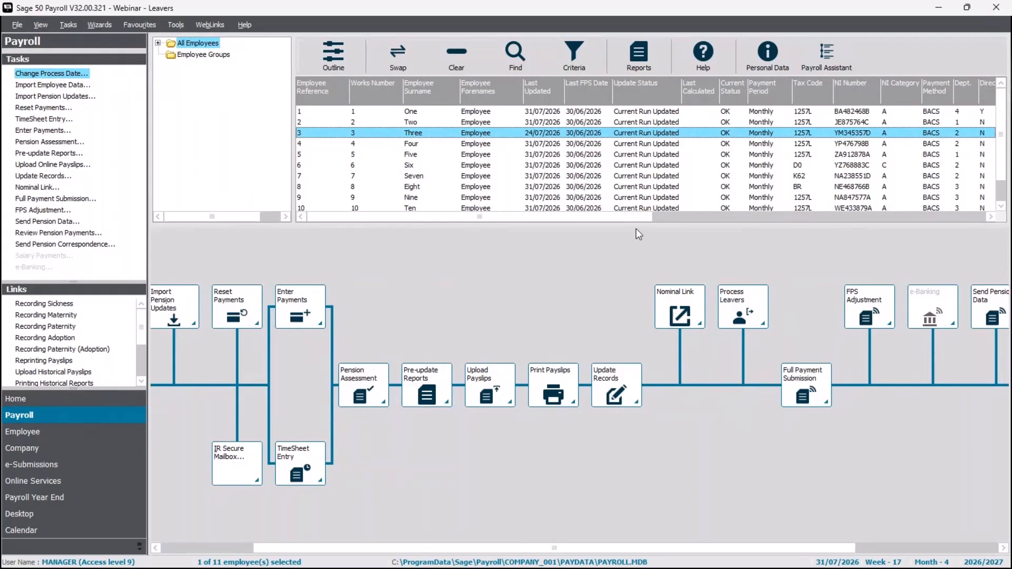
{"action": "left_click_drag", "start_coordinate": [636, 229], "coordinate": [630, 271]}
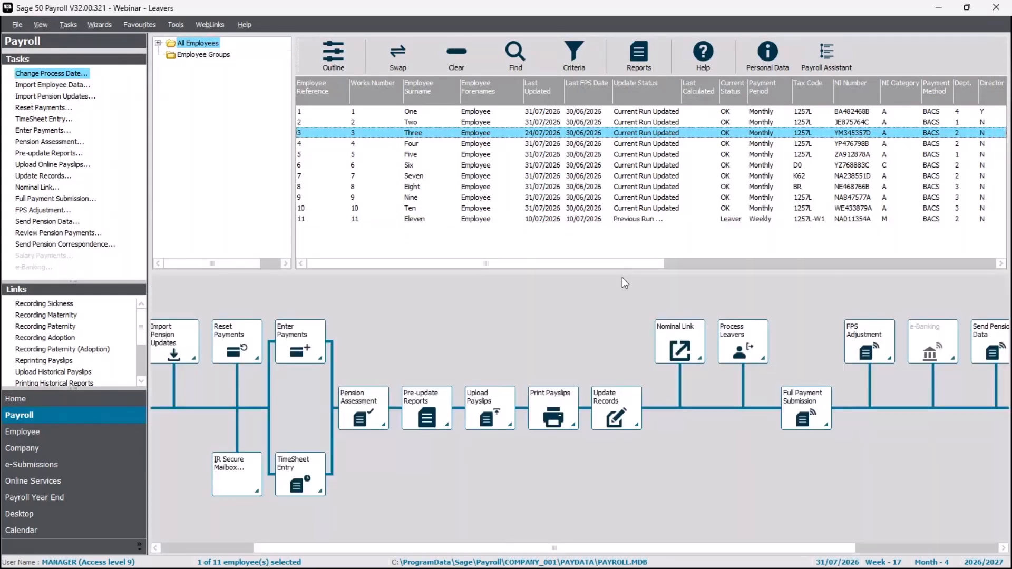
Start the Leaver Wizard from the third employee's record and set the leaving date to 17/07/2026
{"action": "right_click", "coordinate": [528, 138]}
{"action": "left_click", "coordinate": [562, 179]}
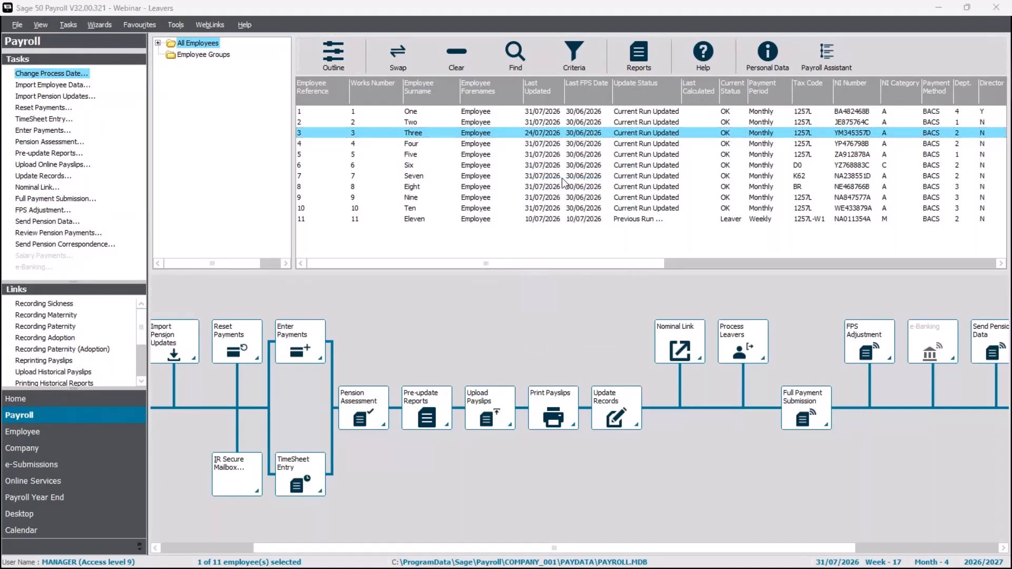
{"action": "left_click", "coordinate": [363, 175]}
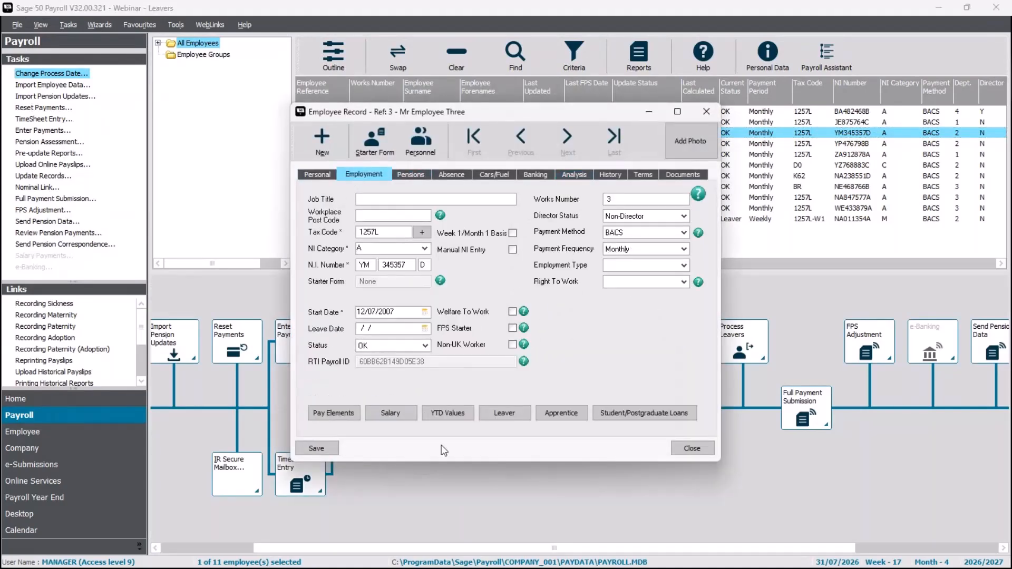
{"action": "left_click", "coordinate": [519, 421]}
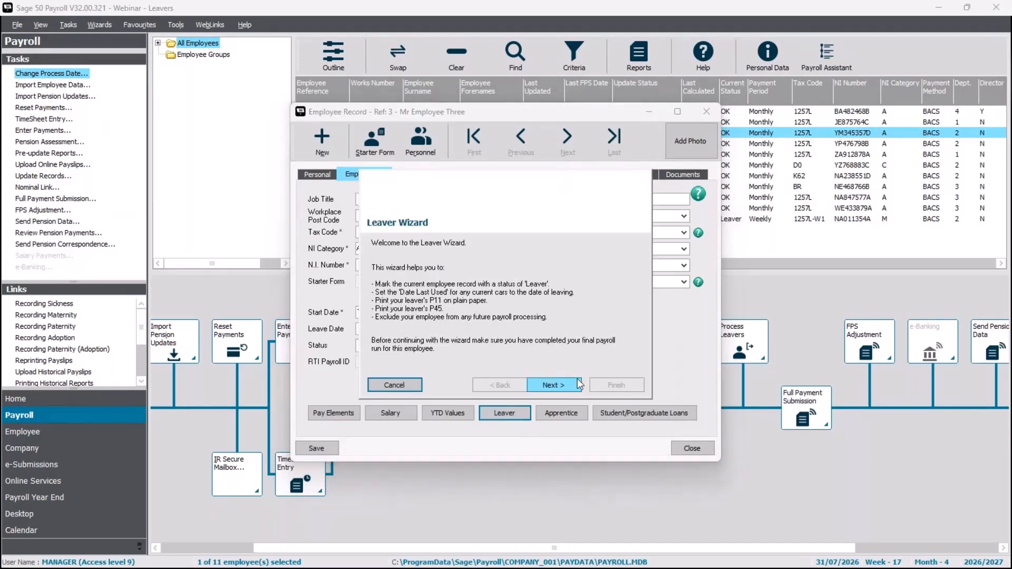
{"action": "left_click", "coordinate": [574, 383]}
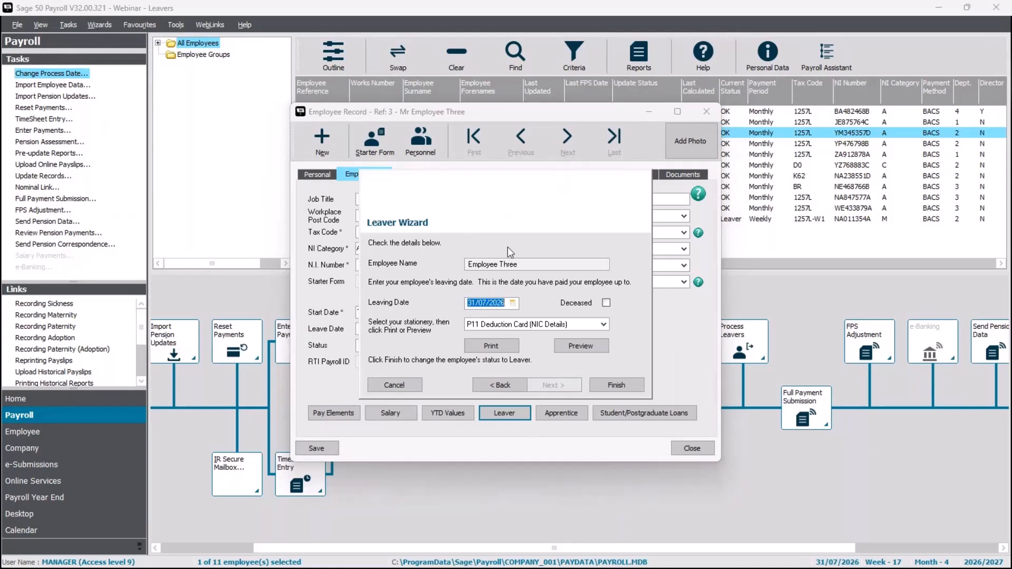
{"action": "left_click", "coordinate": [512, 303]}
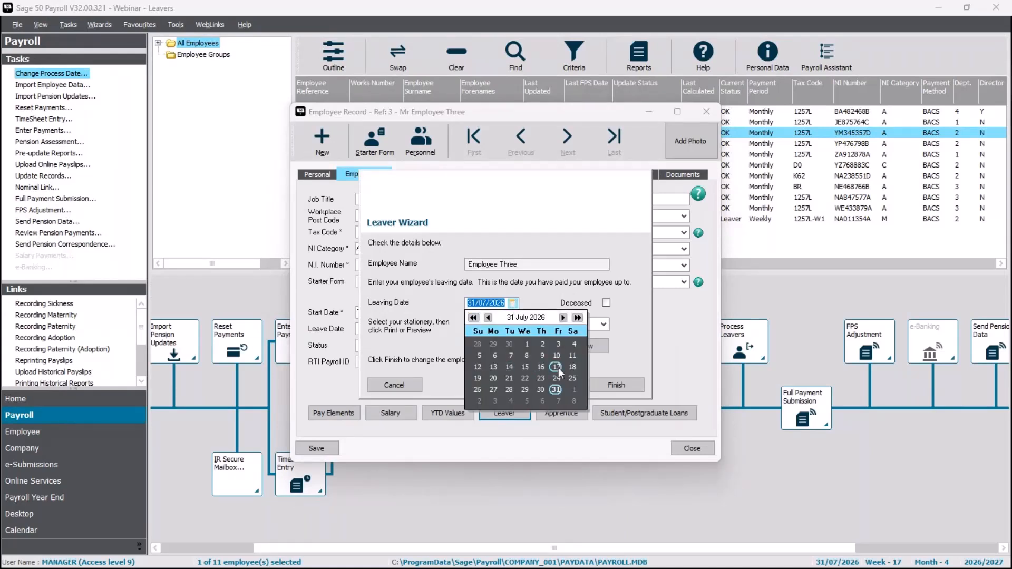
{"action": "left_click", "coordinate": [557, 367]}
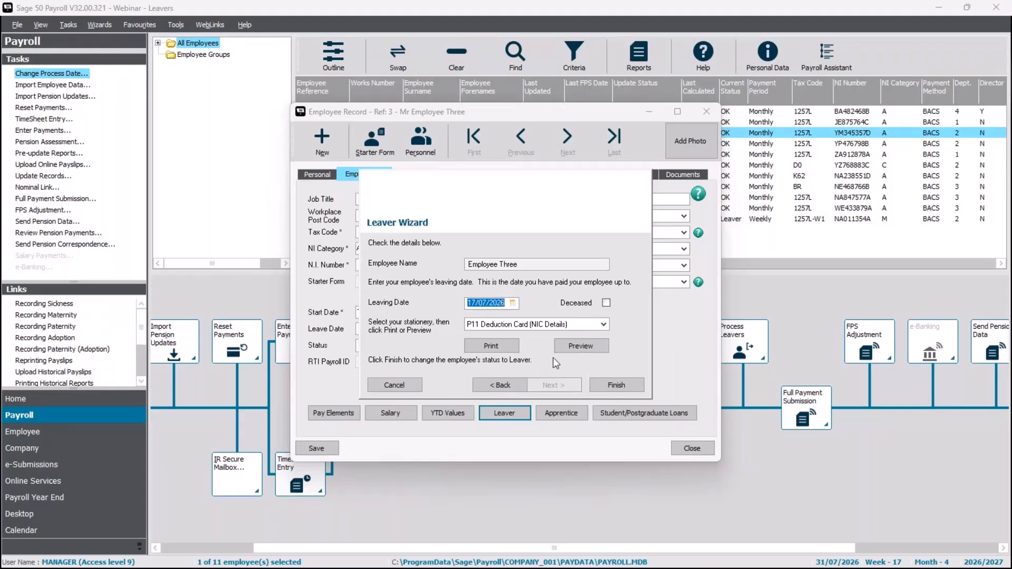
{"action": "left_click", "coordinate": [553, 358]}
Choose the P45 - Plain paper (for eSubmissions) stationery, preview it and review Parts 1A, 2 and 3
{"action": "left_click", "coordinate": [603, 324]}
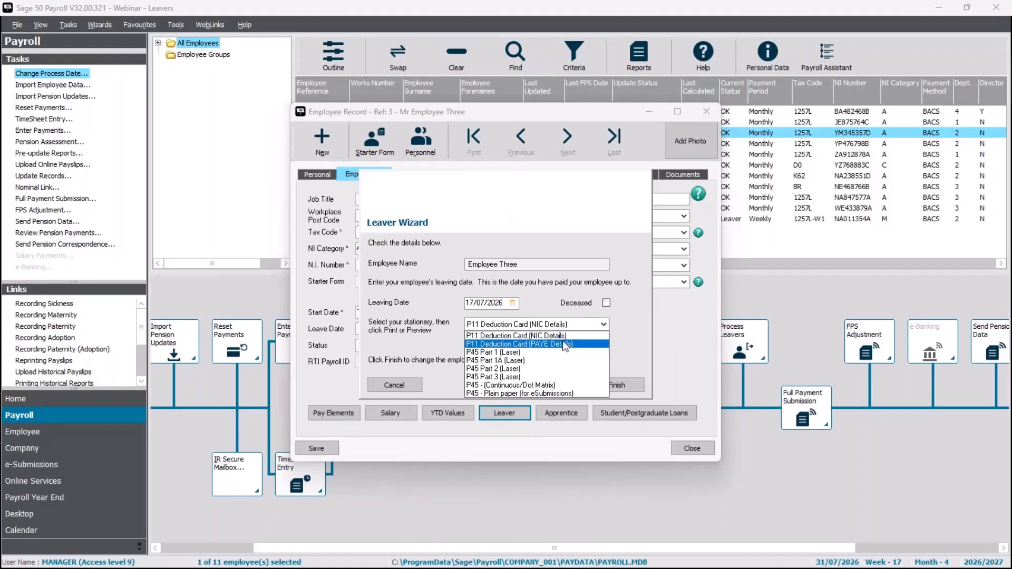
{"action": "left_click", "coordinate": [501, 394]}
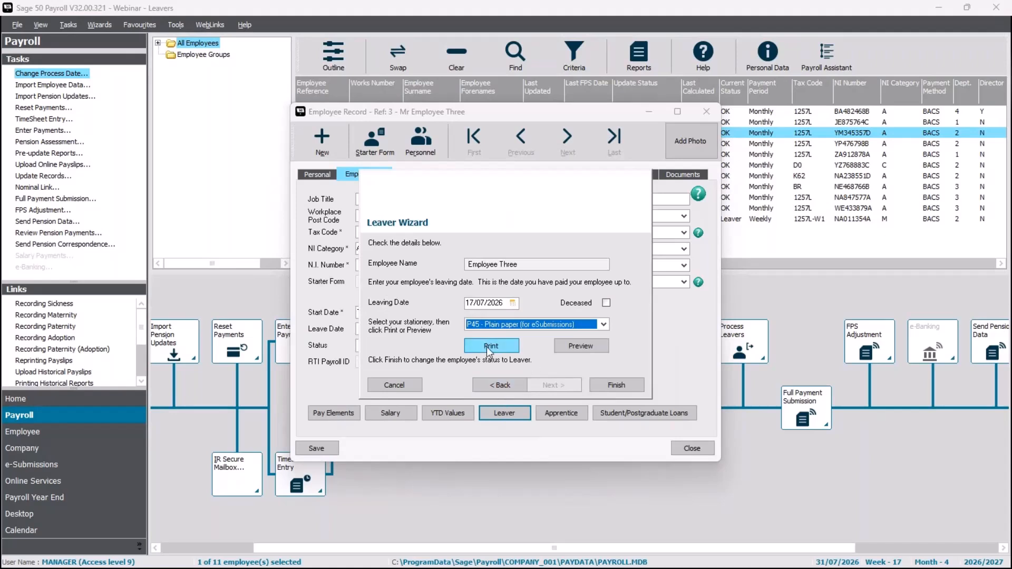
{"action": "left_click", "coordinate": [587, 347]}
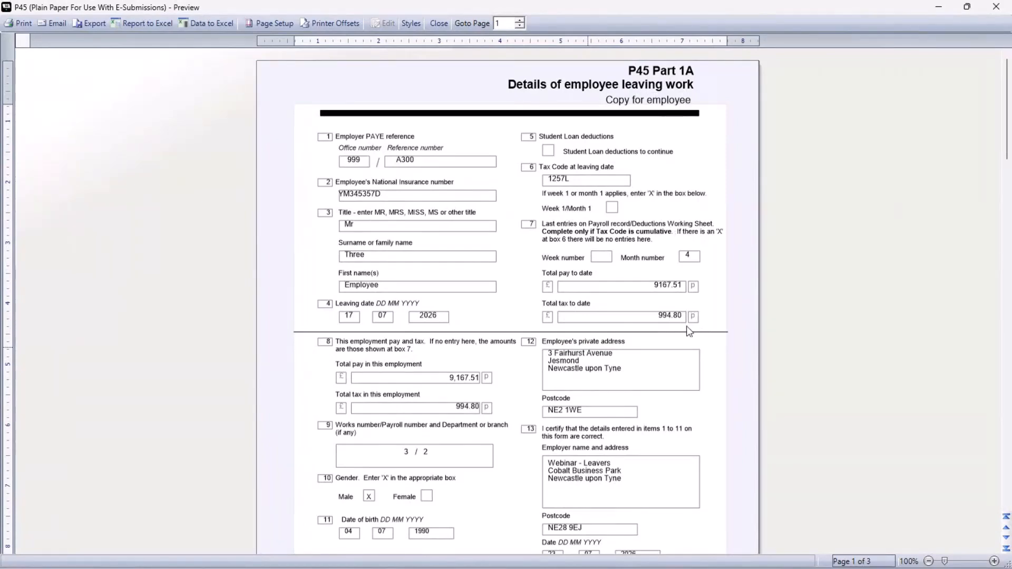
{"action": "scroll", "coordinate": [688, 328], "scroll_direction": "down", "scroll_amount": 9}
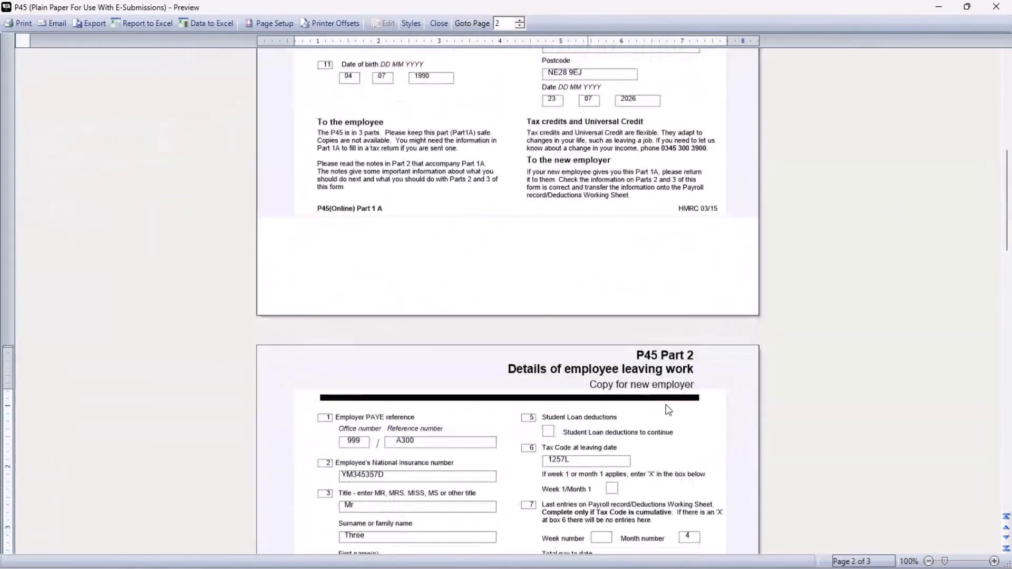
{"action": "scroll", "coordinate": [666, 404], "scroll_direction": "down", "scroll_amount": 3}
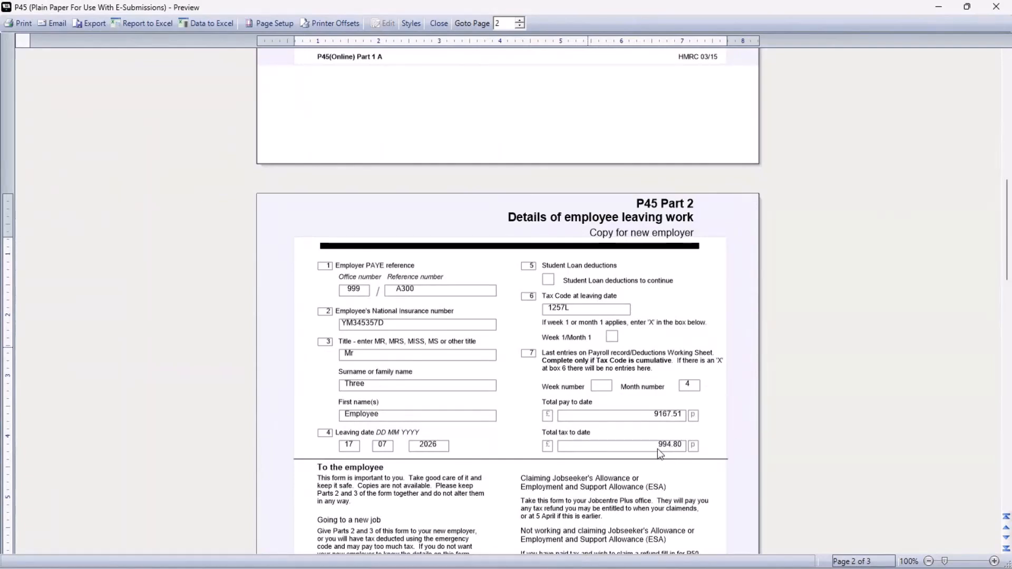
{"action": "scroll", "coordinate": [657, 449], "scroll_direction": "down", "scroll_amount": 5}
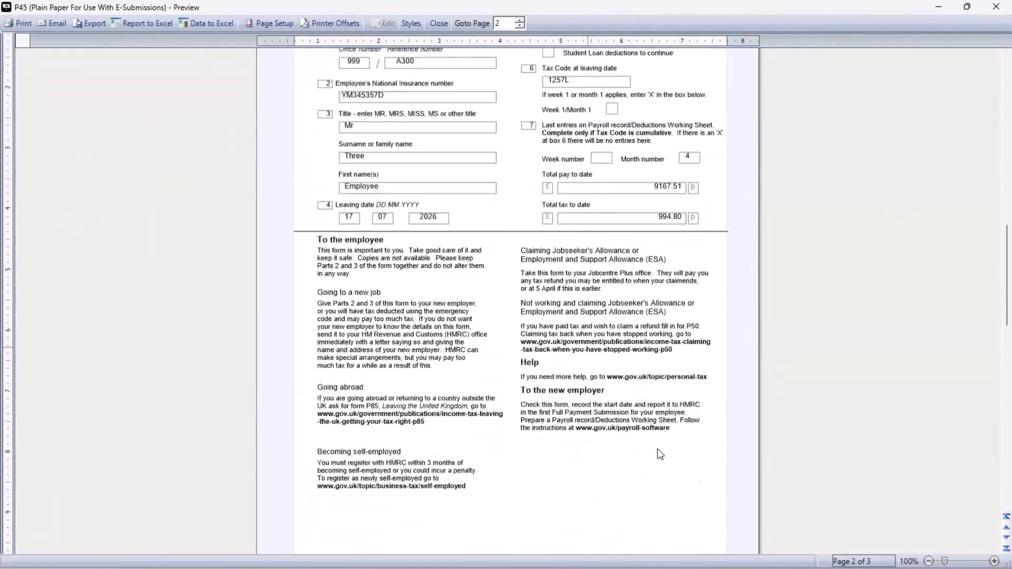
{"action": "scroll", "coordinate": [658, 453], "scroll_direction": "down", "scroll_amount": 5}
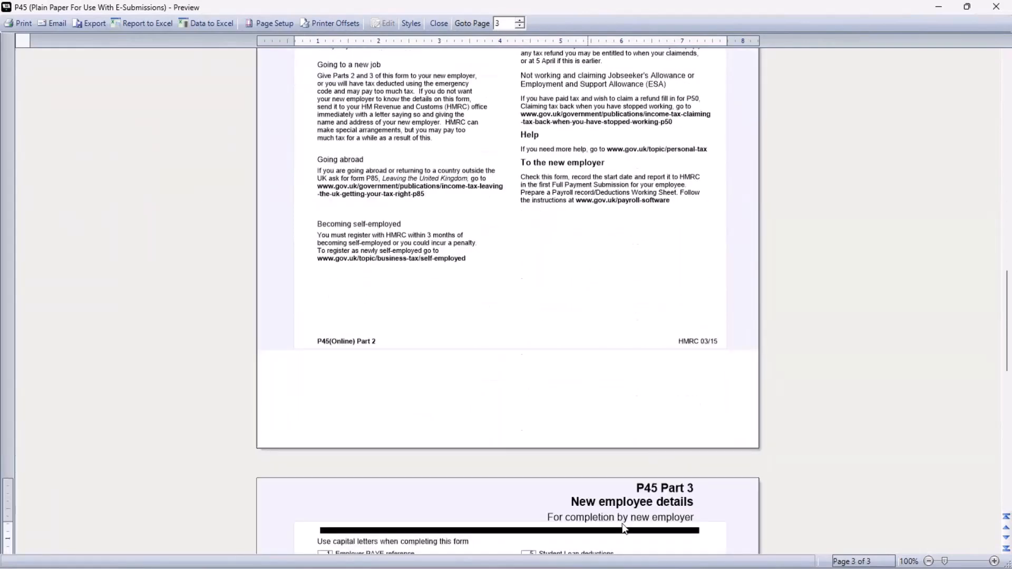
{"action": "scroll", "coordinate": [624, 529], "scroll_direction": "down", "scroll_amount": 4}
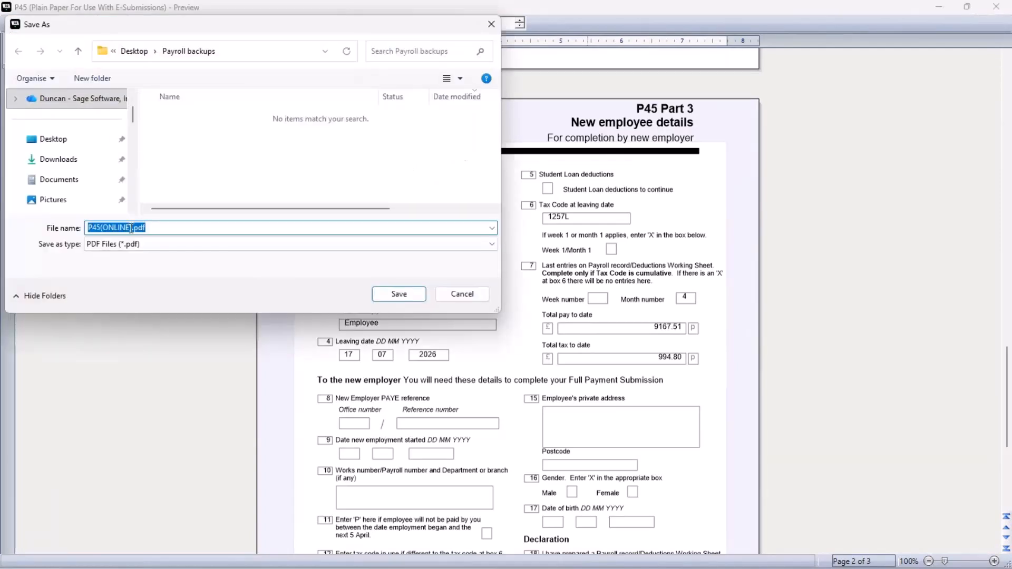
Save the previewed P45 to the Desktop as a PDF file named P45- EE3
{"action": "left_click", "coordinate": [82, 139]}
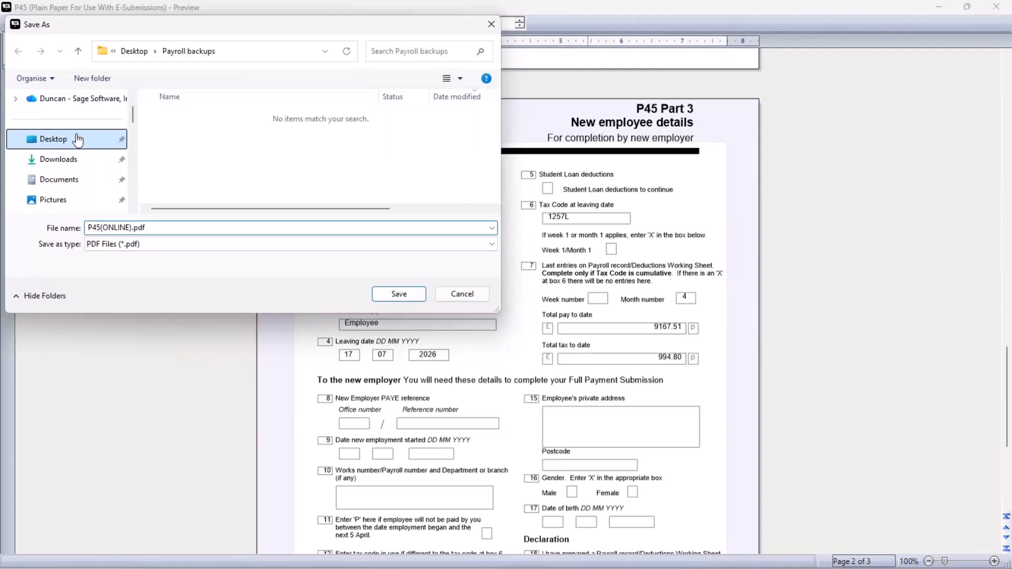
{"action": "left_click", "coordinate": [132, 249]}
{"action": "left_click", "coordinate": [132, 249]}
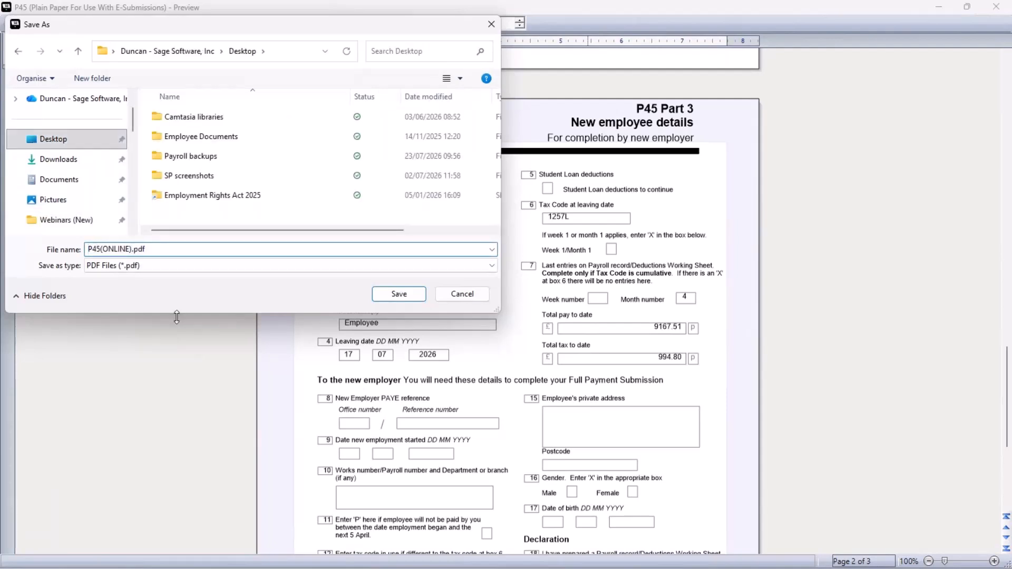
{"action": "key", "text": "BackSpace"}
{"action": "key", "text": "BackSpace"}
{"action": "key", "text": "BackSpace"}
{"action": "key", "text": "BackSpace"}
{"action": "key", "text": "BackSpace"}
{"action": "key", "text": "BackSpace"}
{"action": "key", "text": "BackSpace"}
{"action": "key", "text": "BackSpace"}
{"action": "type", "text": "- EE3"}
{"action": "left_click", "coordinate": [408, 294]}
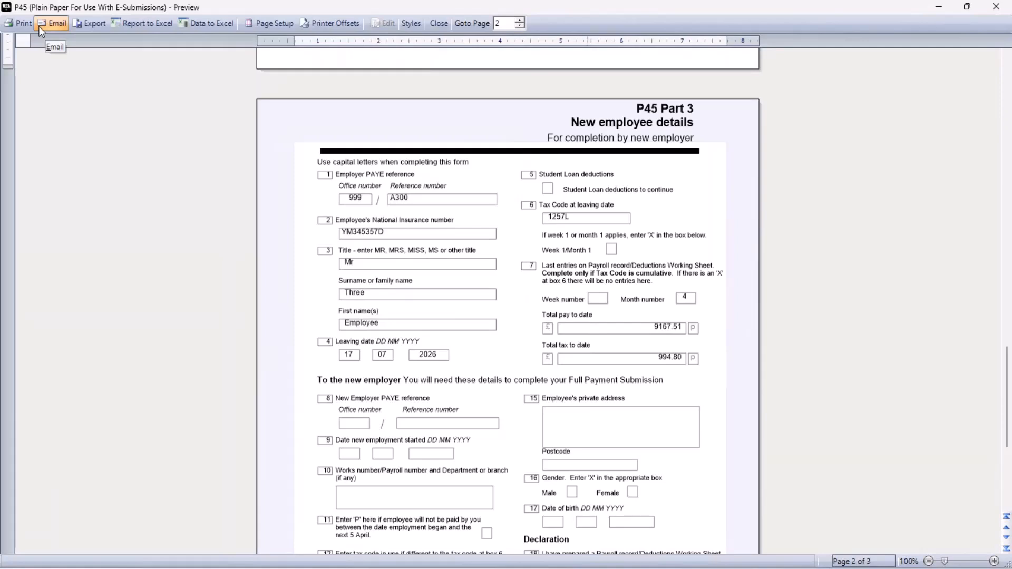
Close the P45 preview, finish the Leaver Wizard for the third employee and close the employee record
{"action": "left_click", "coordinate": [440, 25]}
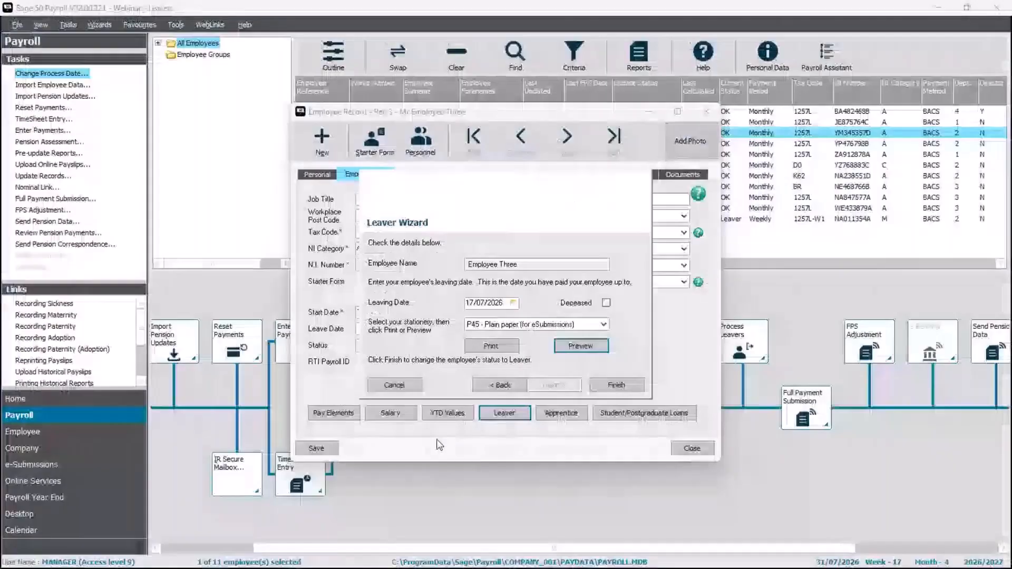
{"action": "left_click", "coordinate": [632, 383]}
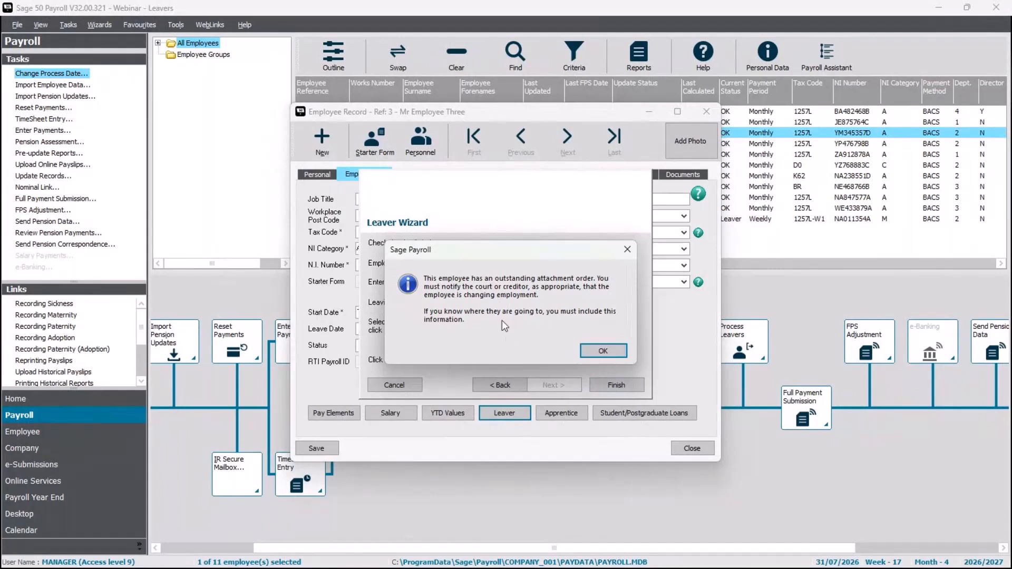
{"action": "left_click", "coordinate": [591, 349]}
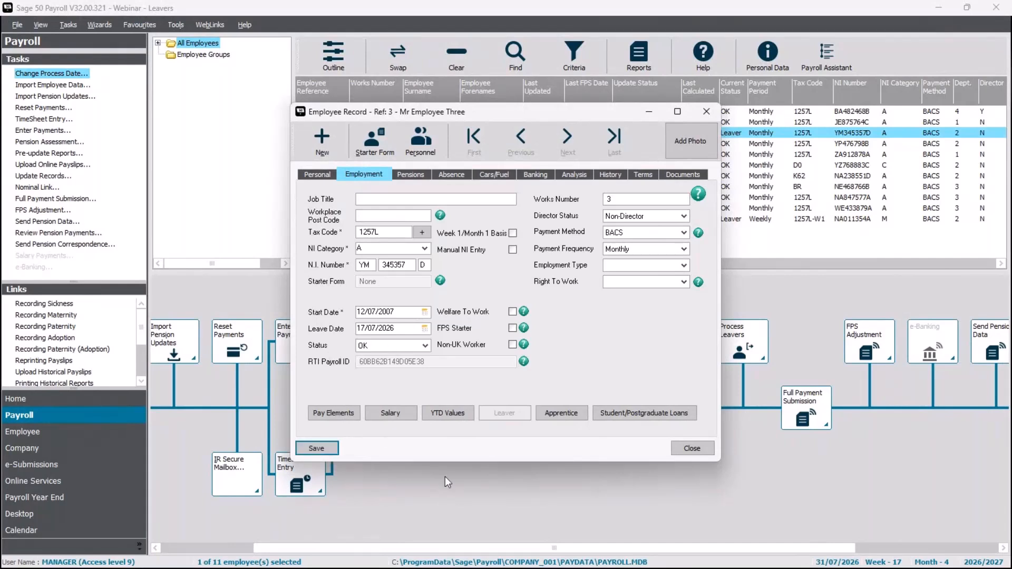
{"action": "left_click", "coordinate": [690, 448]}
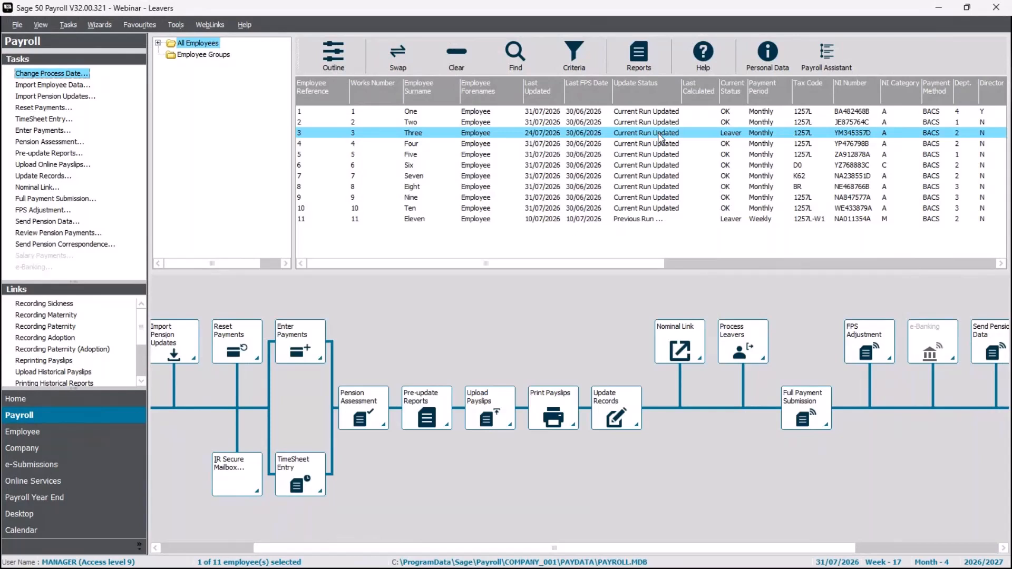
Select the first and fourth employees and start the Leaver Wizard for both, going on to the leaving date and stationery options
{"action": "left_click", "coordinate": [548, 112]}
{"action": "left_click", "coordinate": [543, 145], "text": "ctrl"}
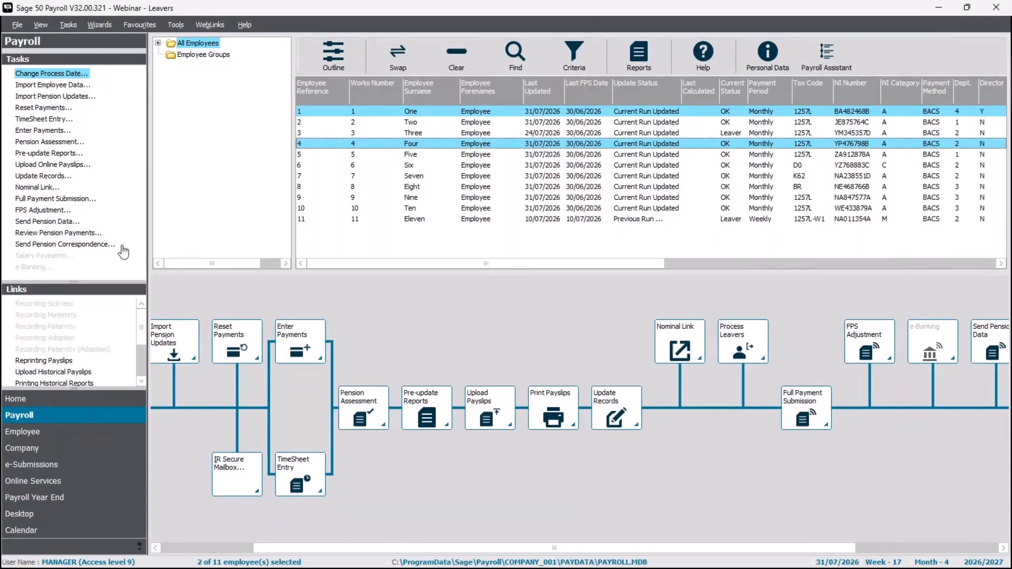
{"action": "left_click", "coordinate": [93, 438]}
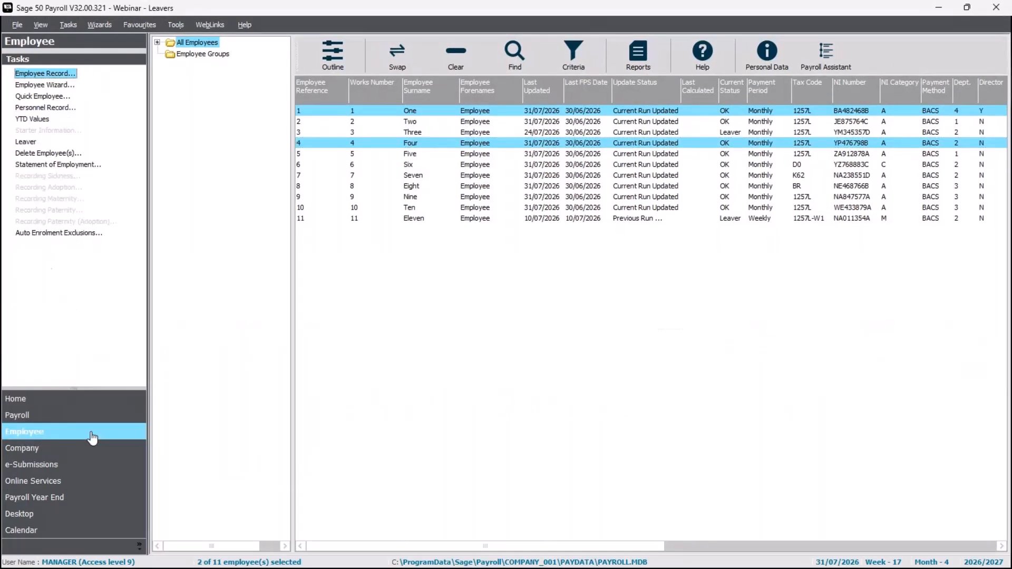
{"action": "left_click", "coordinate": [25, 143]}
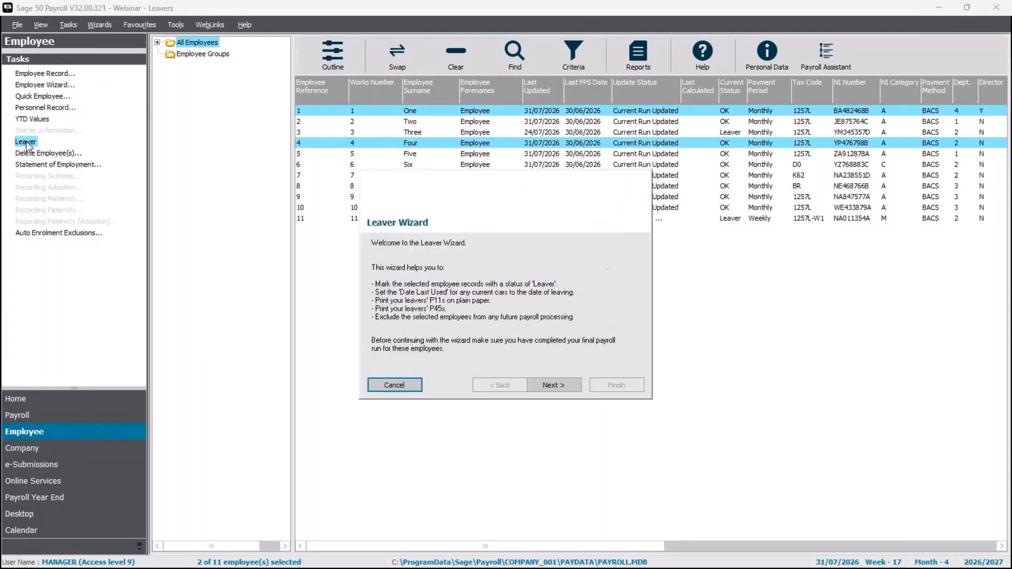
{"action": "left_click", "coordinate": [562, 390]}
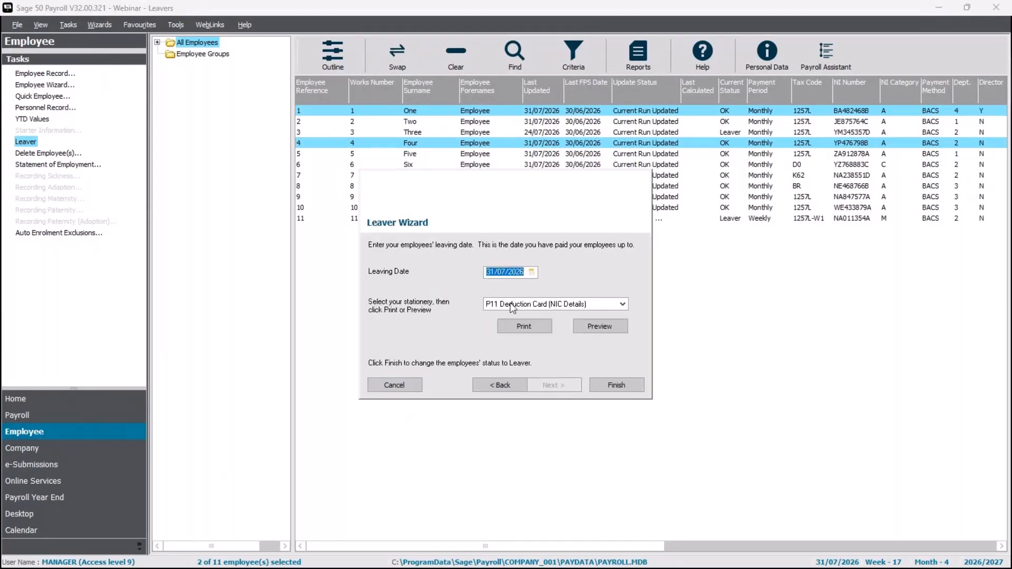
Choose the P45 - Plain paper (for eSubmissions) stationery and preview both employees' P45s, going through the pages
{"action": "left_click", "coordinate": [559, 306]}
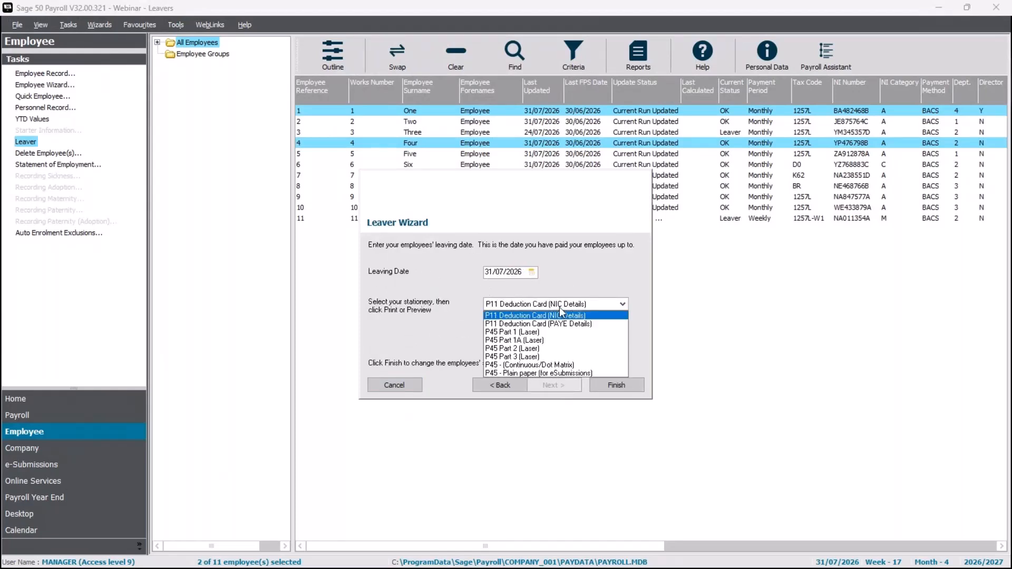
{"action": "left_click", "coordinate": [520, 373]}
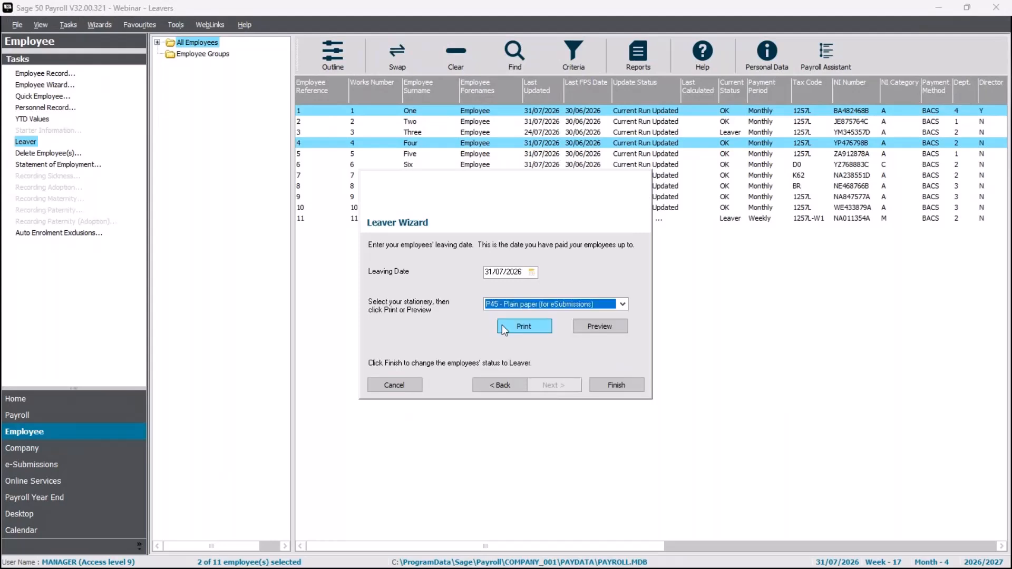
{"action": "left_click", "coordinate": [607, 327]}
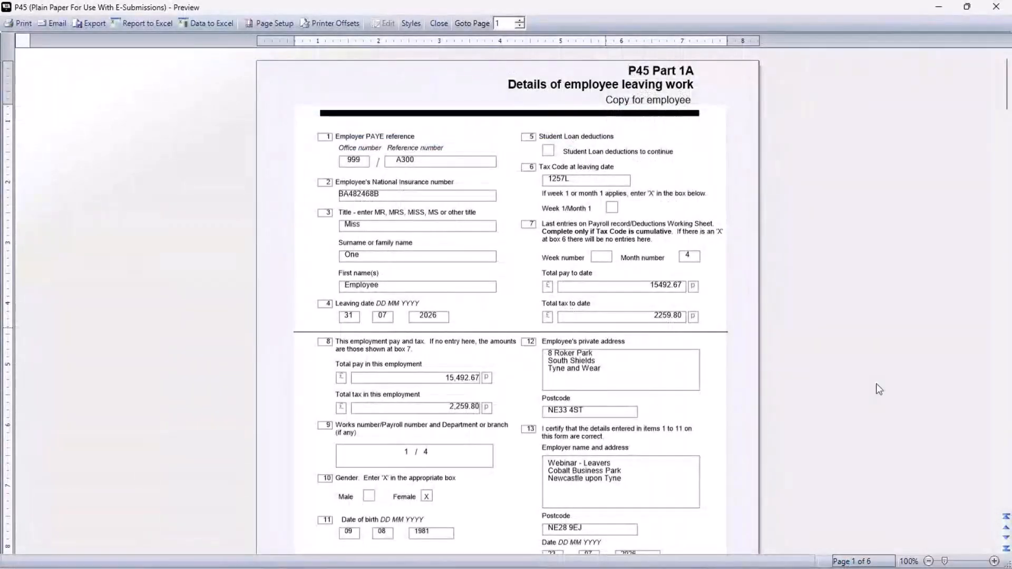
{"action": "left_click", "coordinate": [1007, 538]}
{"action": "left_click", "coordinate": [1007, 539]}
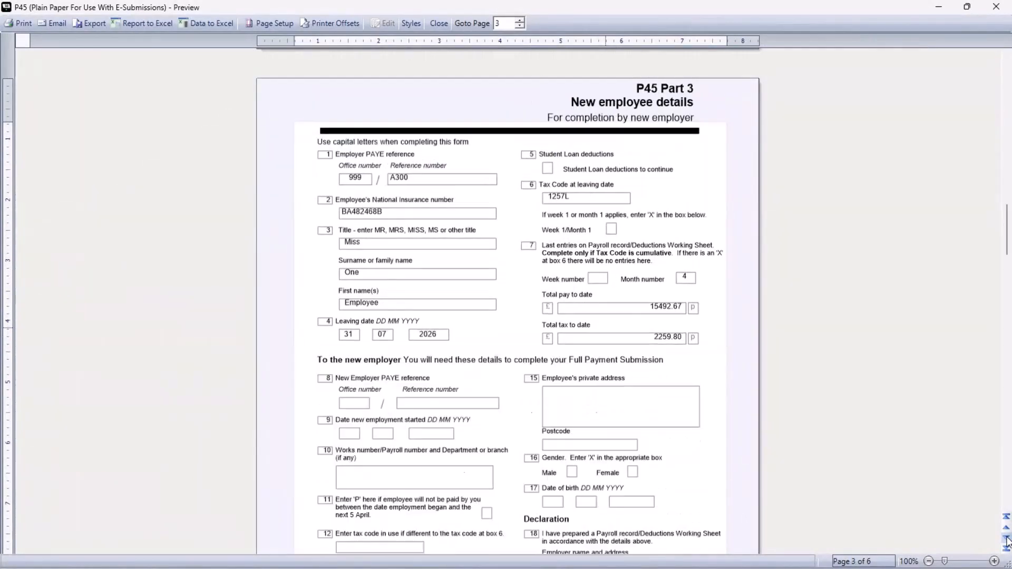
{"action": "left_click", "coordinate": [1007, 539]}
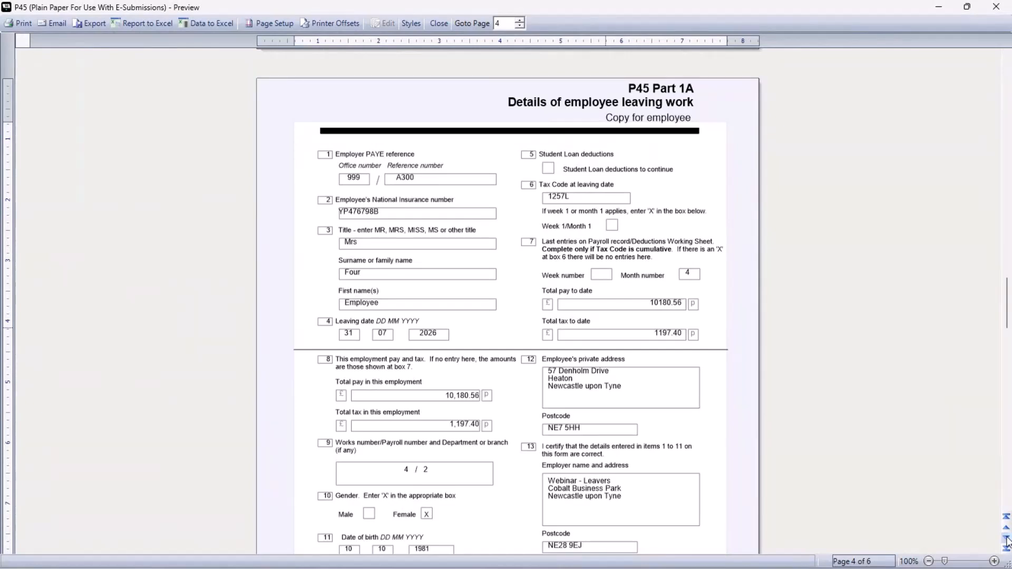
{"action": "left_click", "coordinate": [1007, 539]}
{"action": "left_click", "coordinate": [1007, 539]}
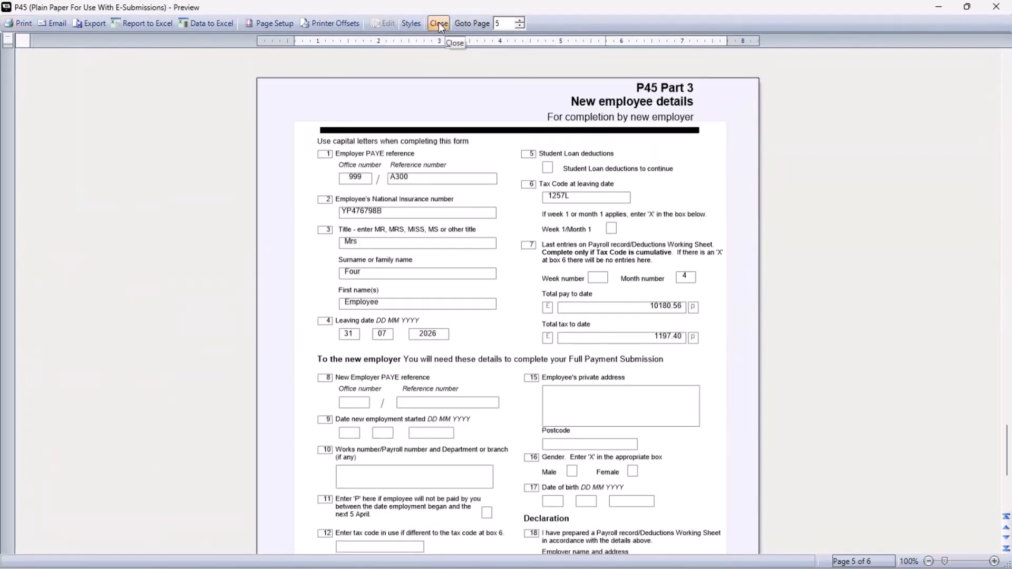
Close the P45 preview and finish the Leaver Wizard for the first and fourth employees
{"action": "left_click", "coordinate": [438, 23]}
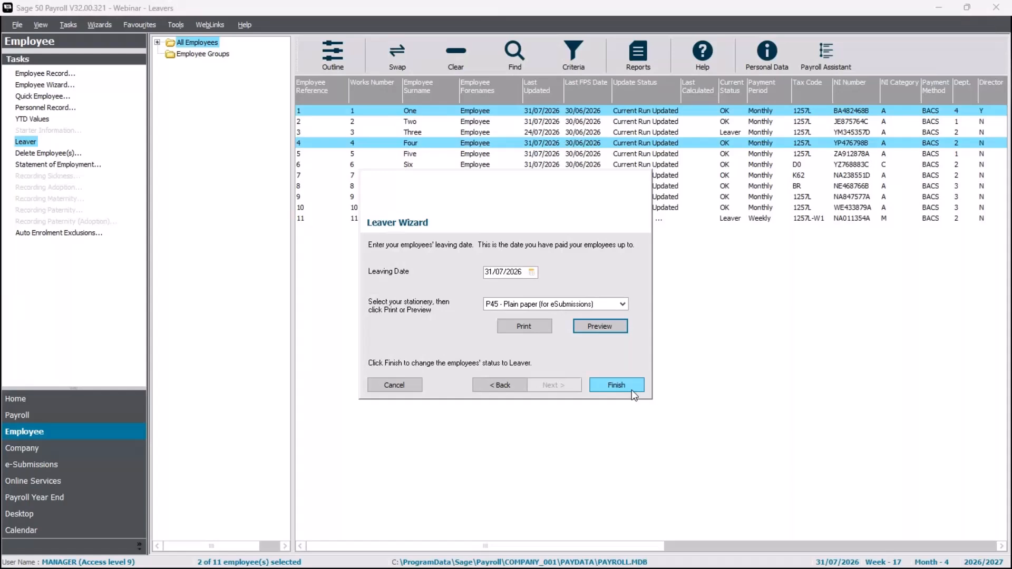
{"action": "left_click", "coordinate": [631, 390]}
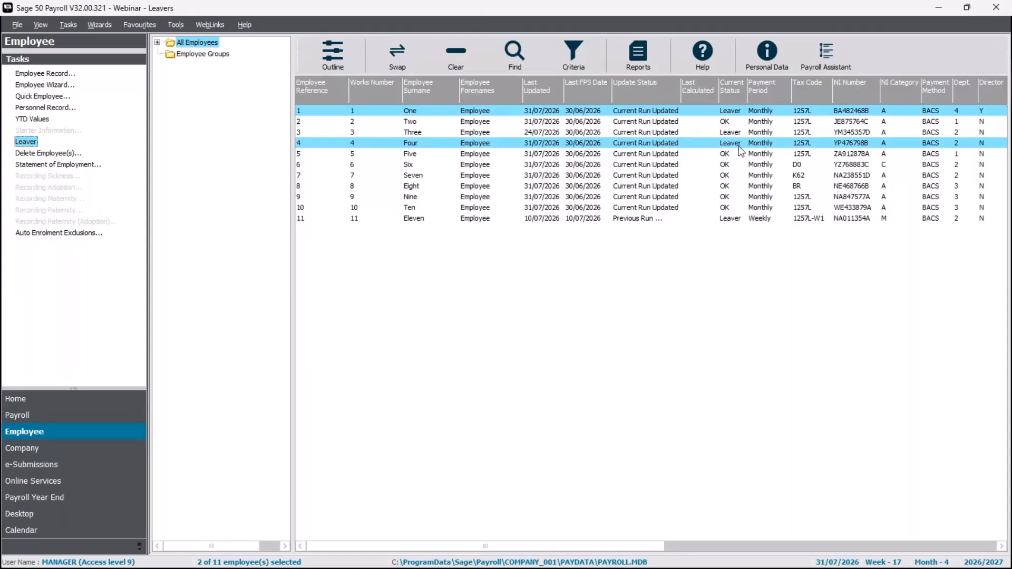
Keep only the first employee selected, check the email and password settings under Electronic Documents in their record, then save and close it
{"action": "left_click", "coordinate": [491, 147], "text": "ctrl"}
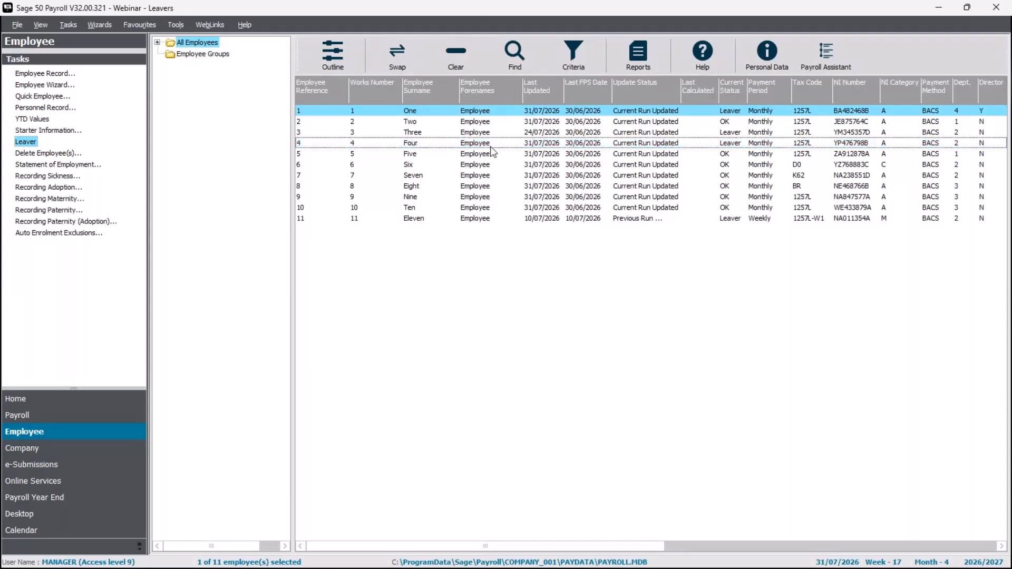
{"action": "right_click", "coordinate": [507, 111]}
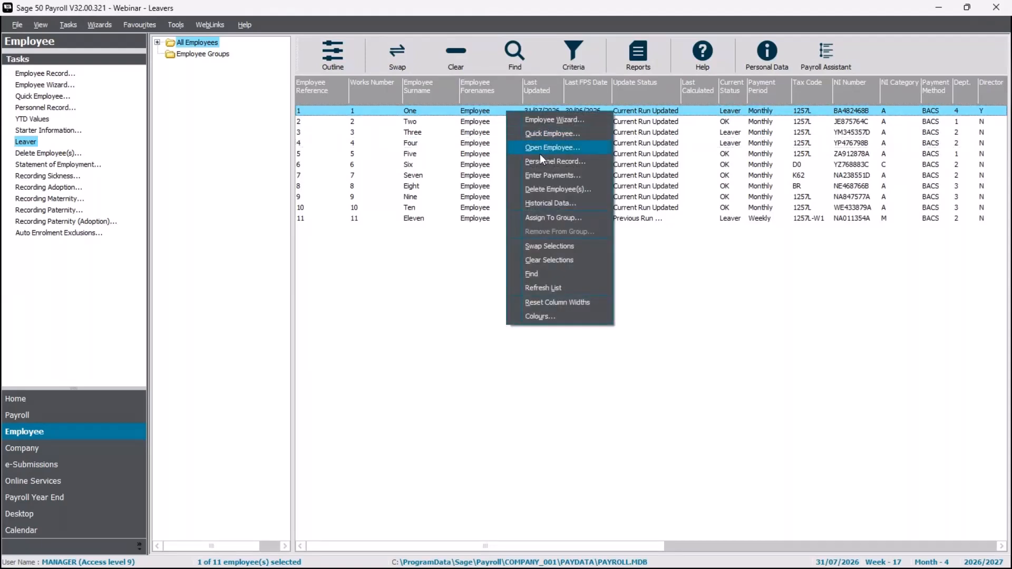
{"action": "left_click", "coordinate": [539, 156]}
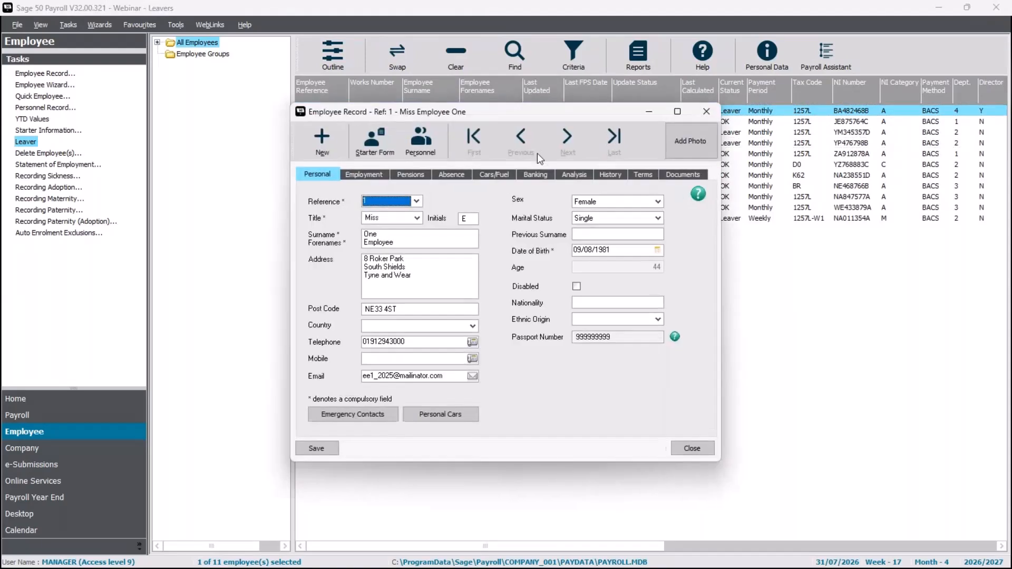
{"action": "left_click", "coordinate": [581, 176]}
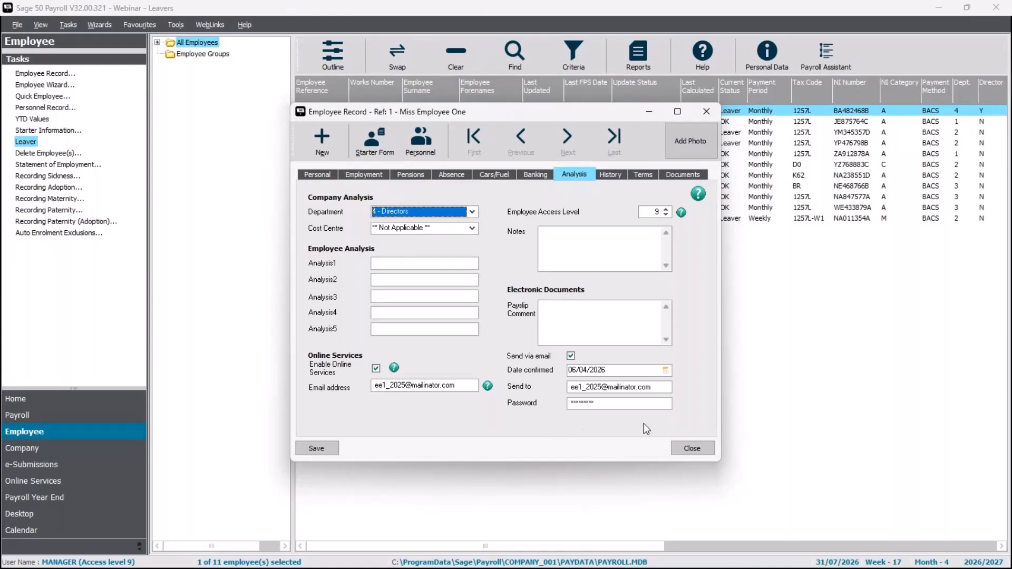
{"action": "left_click", "coordinate": [661, 403]}
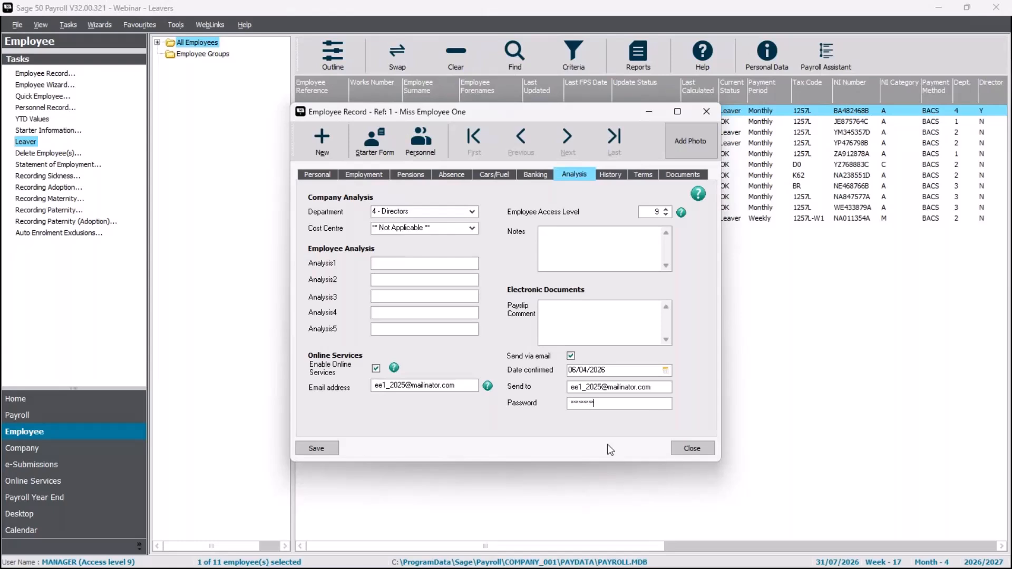
{"action": "left_click", "coordinate": [327, 452]}
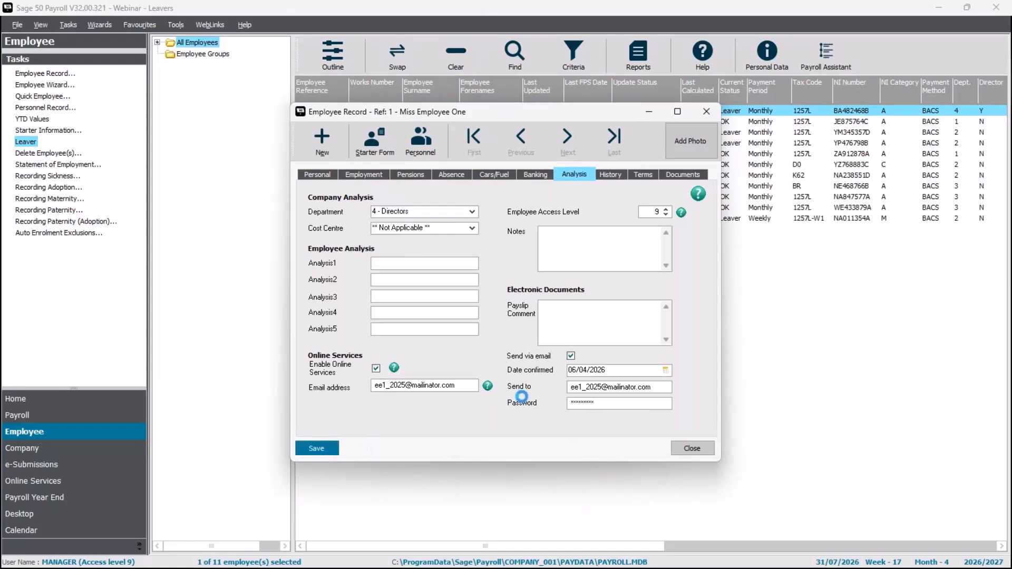
{"action": "left_click", "coordinate": [685, 448]}
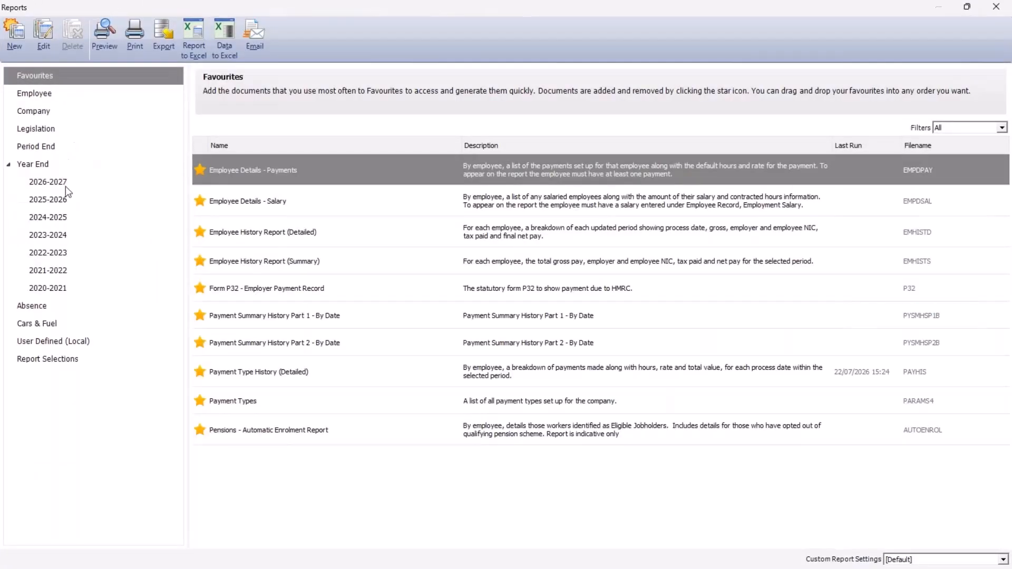
From the Employee reports, email the P45 (Plain Paper for use with E-Submissions) (MS Outlook) for the selected employee
{"action": "left_click", "coordinate": [47, 95]}
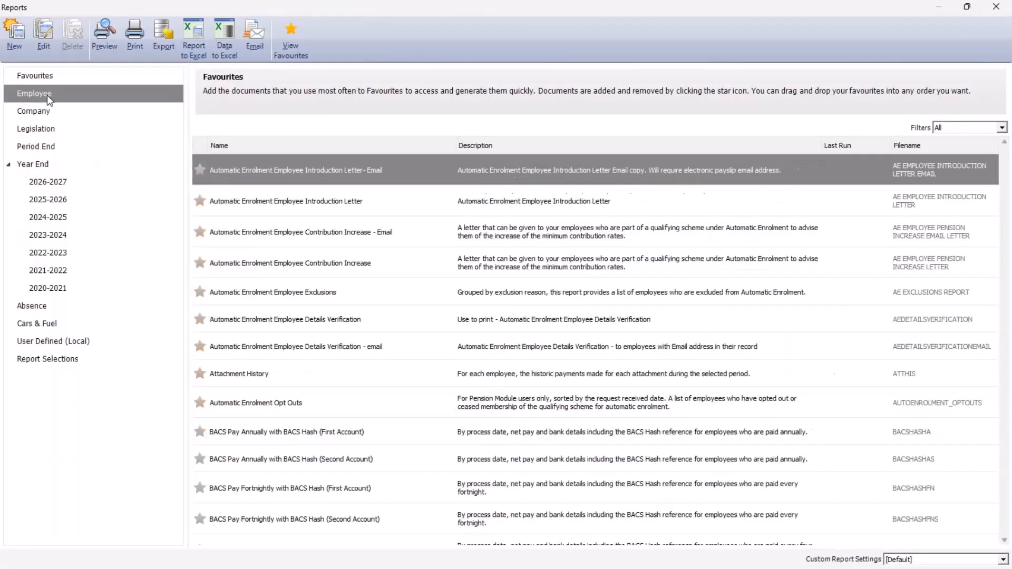
{"action": "mouse_move", "coordinate": [392, 401]}
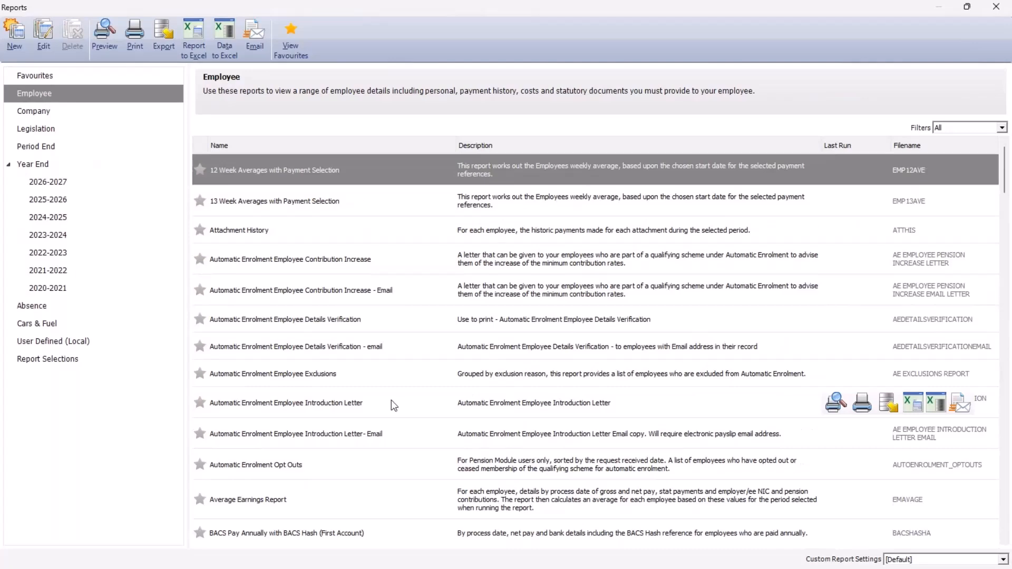
{"action": "scroll", "coordinate": [391, 400], "scroll_direction": "down", "scroll_amount": 10}
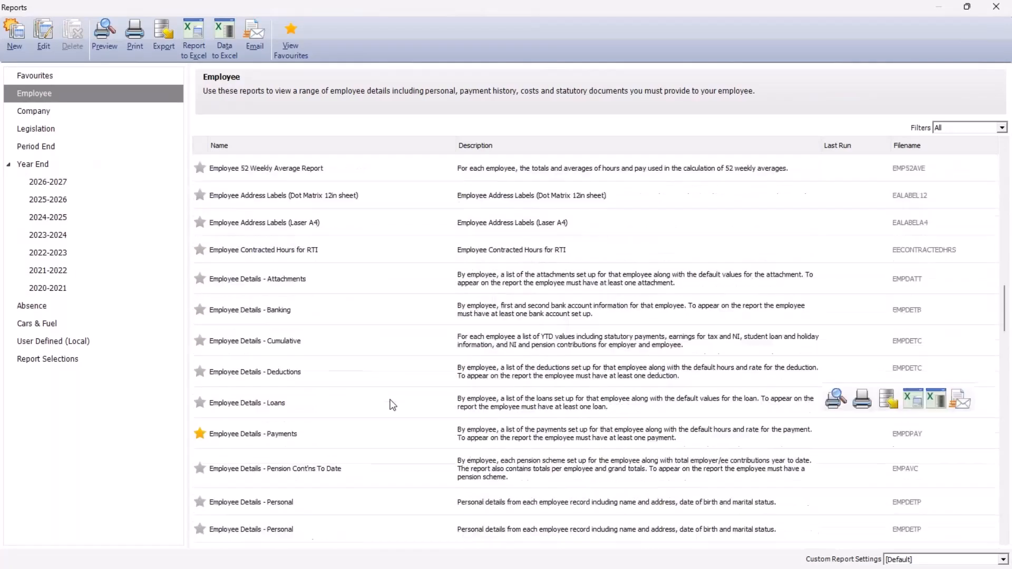
{"action": "scroll", "coordinate": [393, 405], "scroll_direction": "down", "scroll_amount": 15}
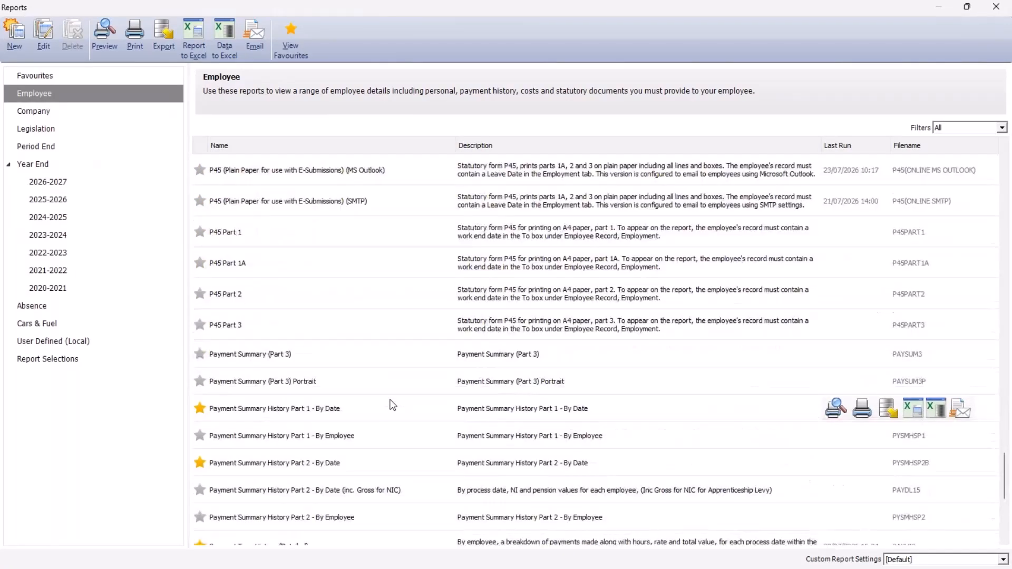
{"action": "scroll", "coordinate": [393, 405], "scroll_direction": "up", "scroll_amount": 3}
{"action": "left_click", "coordinate": [354, 259]}
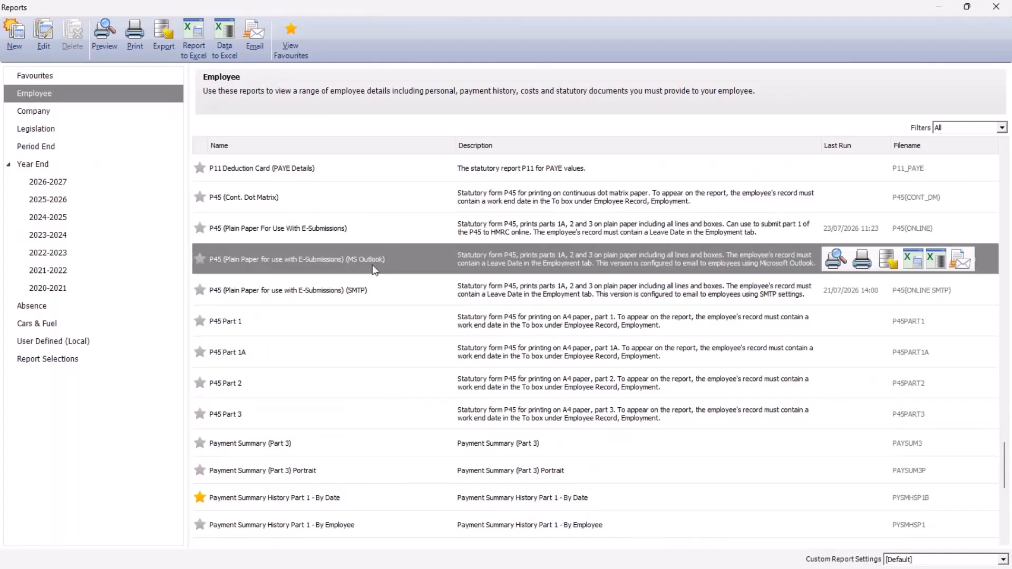
{"action": "left_click", "coordinate": [379, 300]}
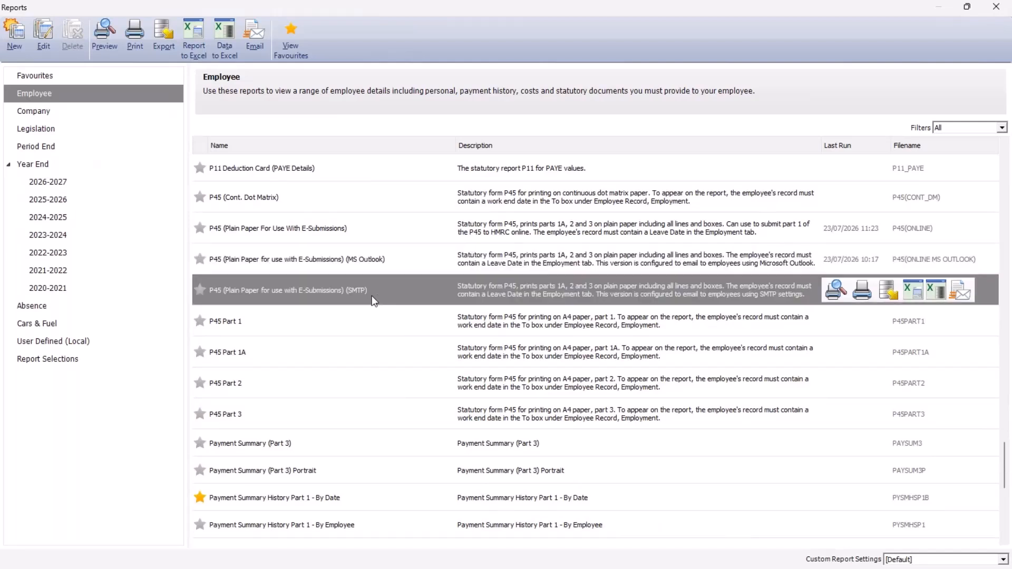
{"action": "left_click", "coordinate": [380, 265]}
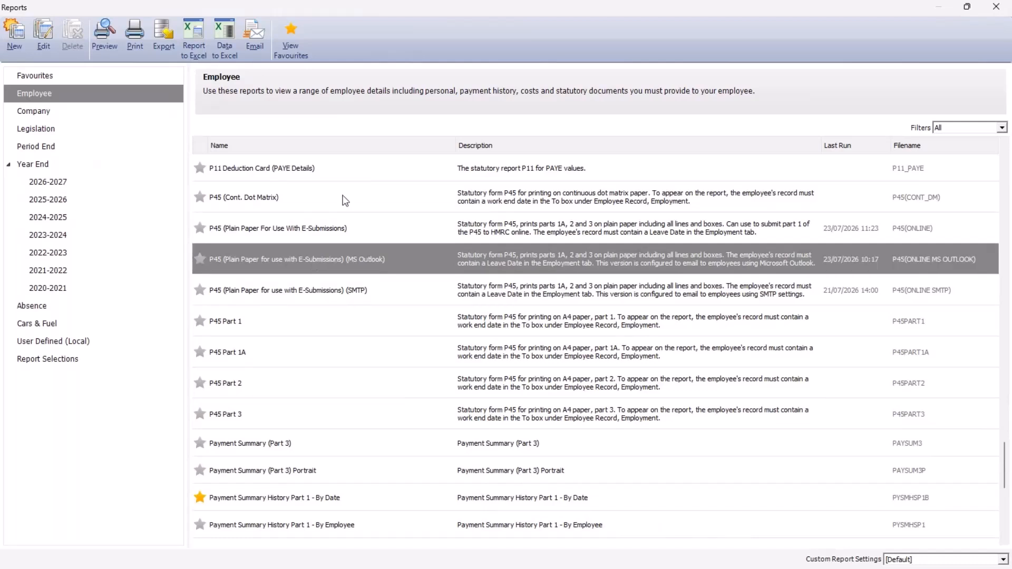
{"action": "left_click", "coordinate": [254, 47]}
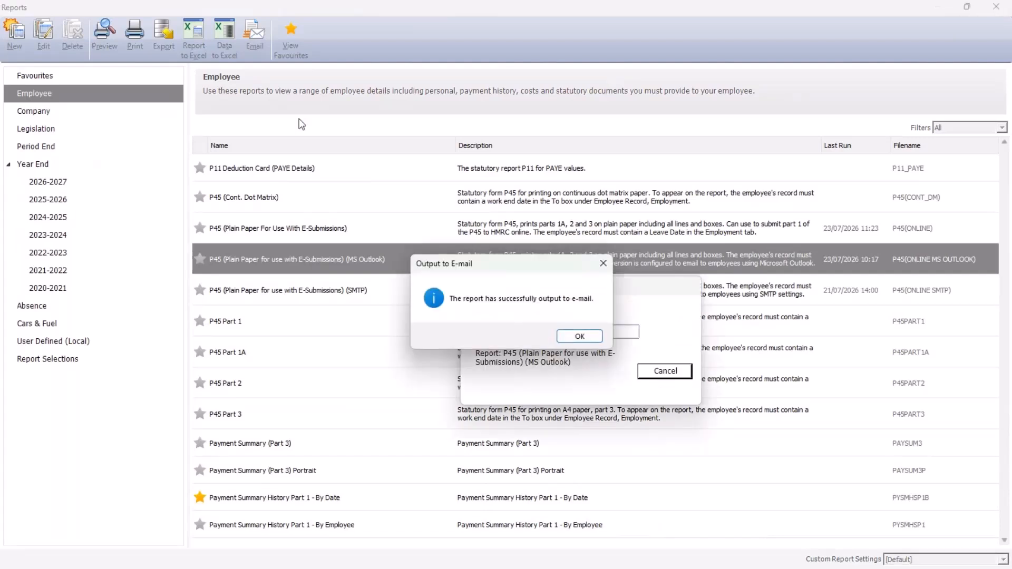
{"action": "left_click", "coordinate": [589, 338]}
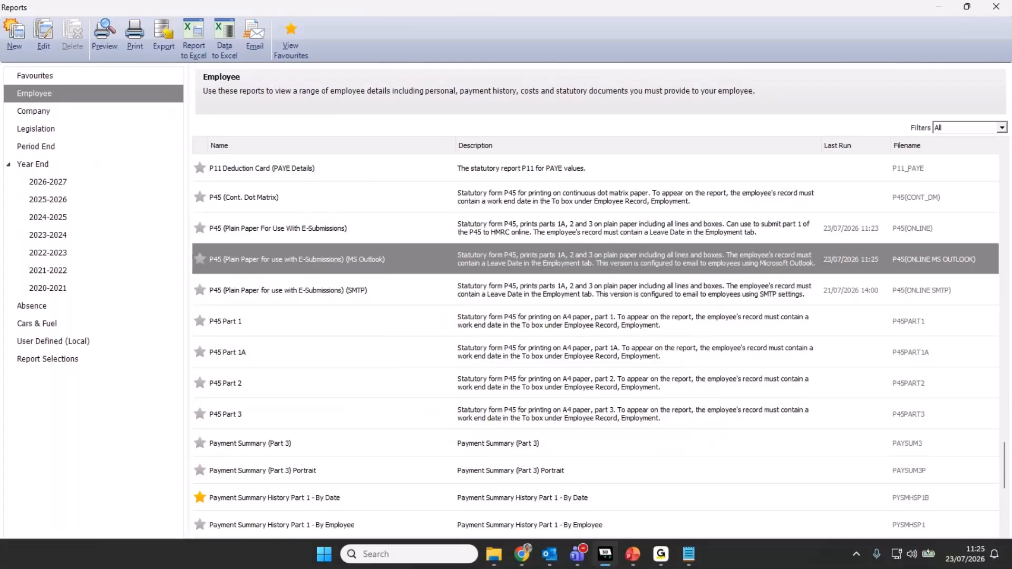
Switch to Outlook, open the draft P45 email, and open its PDF attachment by entering the document password
{"action": "left_click", "coordinate": [521, 528]}
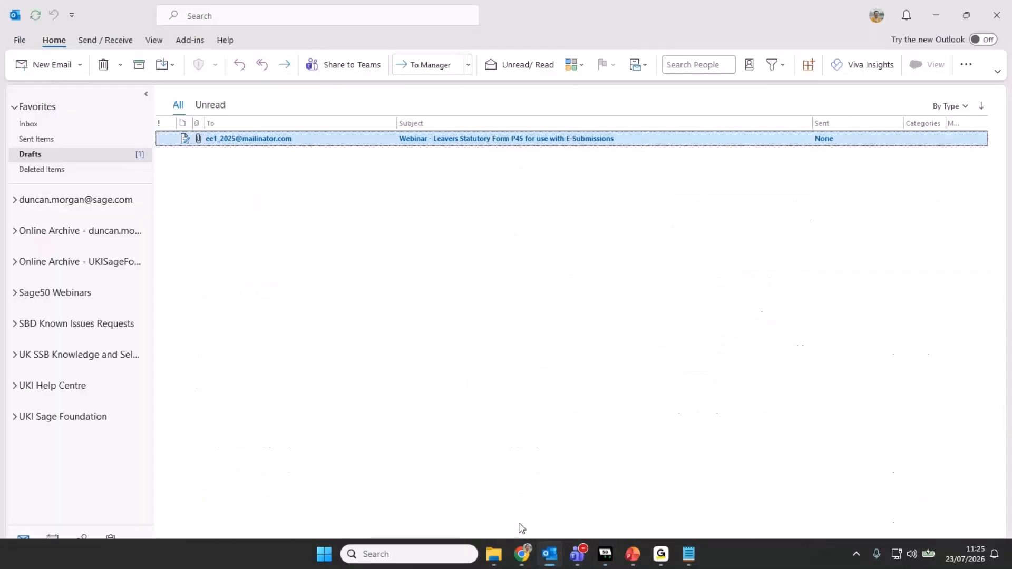
{"action": "double_click", "coordinate": [309, 142]}
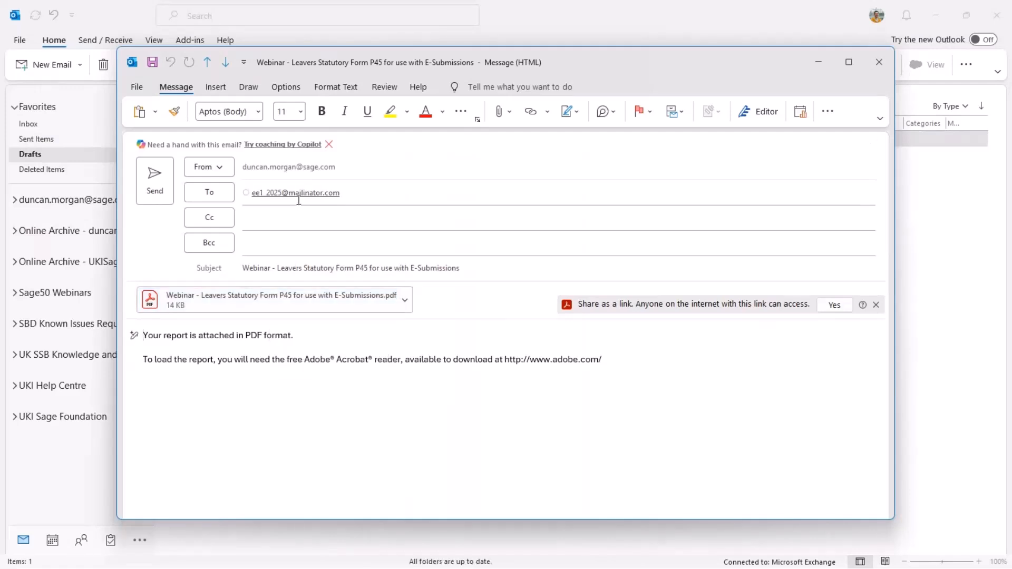
{"action": "left_click", "coordinate": [266, 291]}
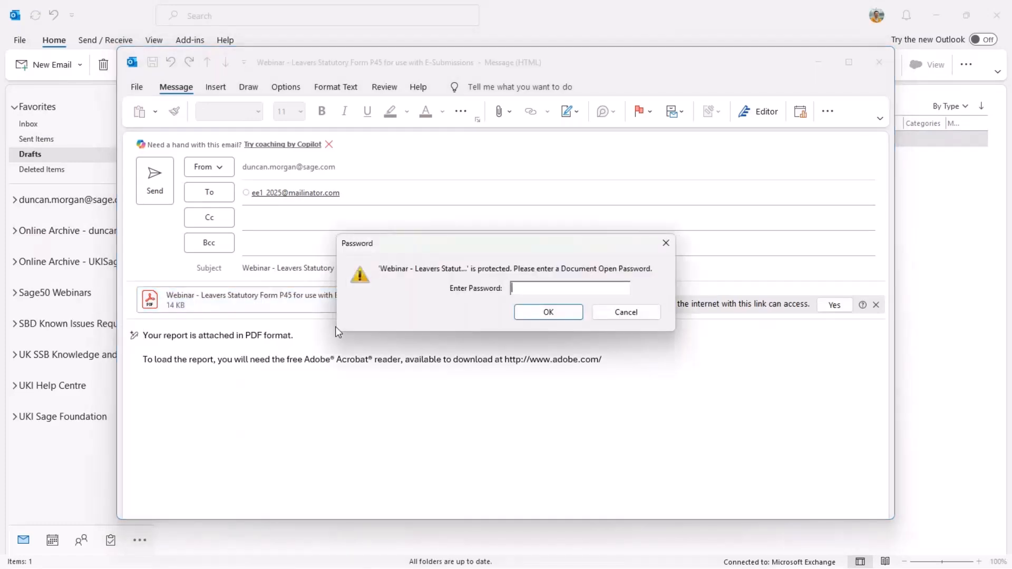
{"action": "type", "text": "*********"}
{"action": "left_click", "coordinate": [559, 310]}
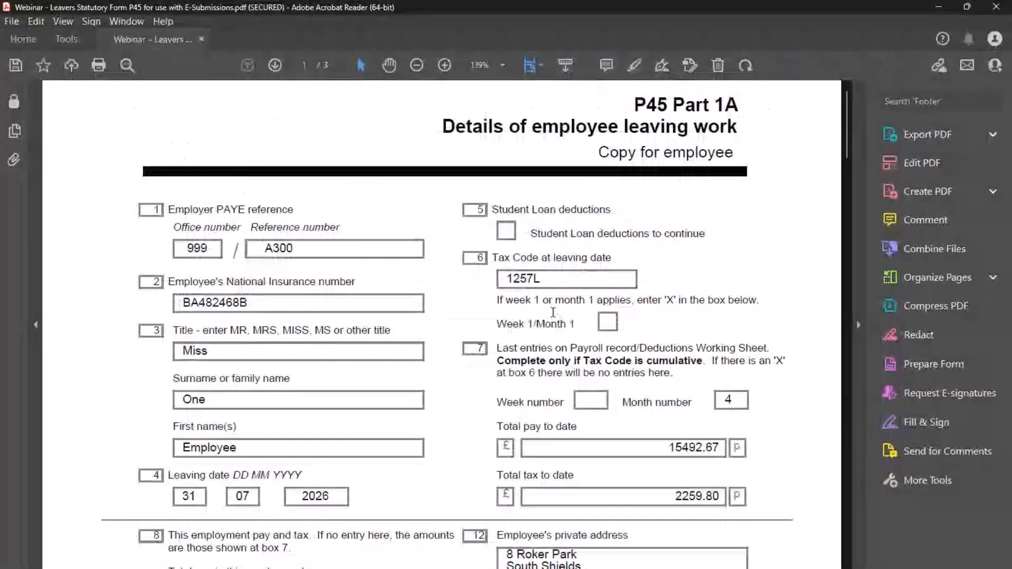
Review the details in the employee's P45 Part 1A and Part 2, then close the PDF
{"action": "scroll", "coordinate": [732, 306], "scroll_direction": "down", "scroll_amount": 1}
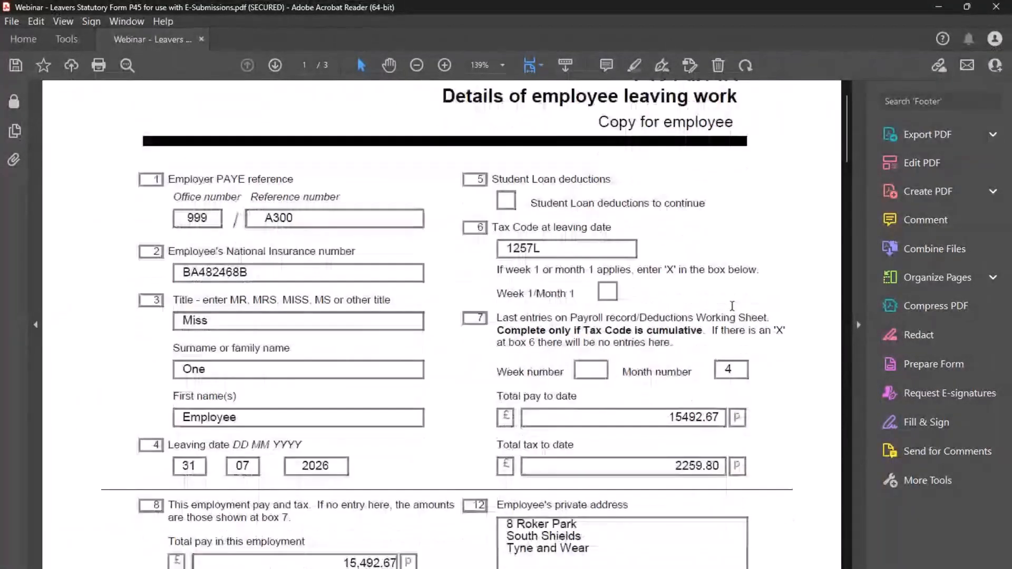
{"action": "scroll", "coordinate": [732, 305], "scroll_direction": "down", "scroll_amount": 10}
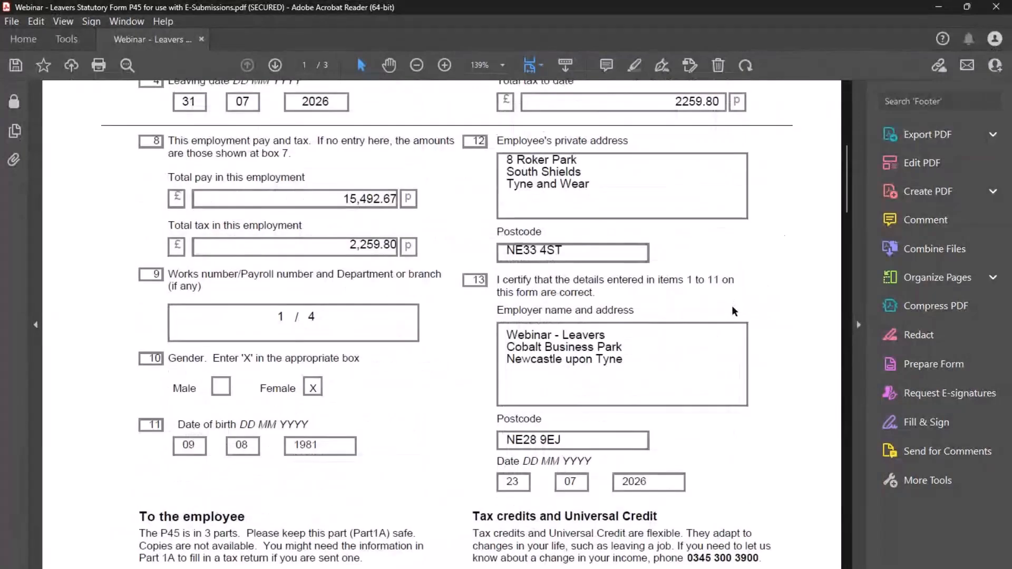
{"action": "scroll", "coordinate": [734, 311], "scroll_direction": "down", "scroll_amount": 14}
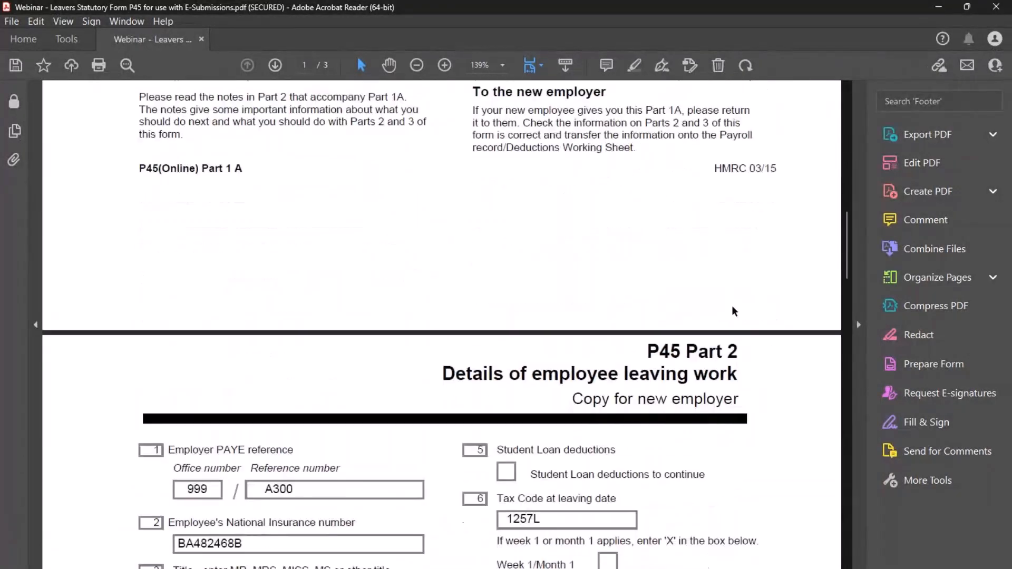
{"action": "scroll", "coordinate": [733, 308], "scroll_direction": "down", "scroll_amount": 11}
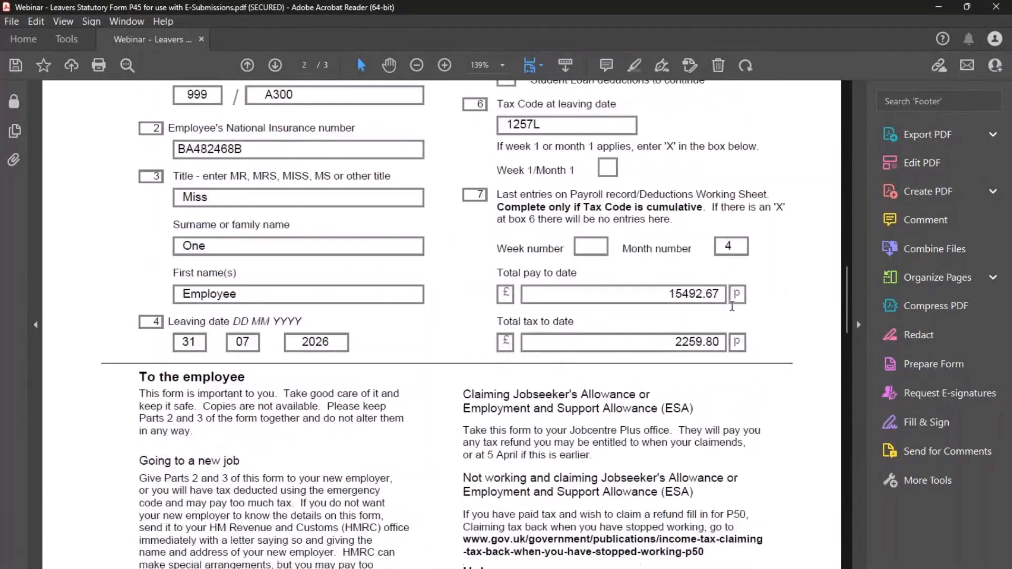
{"action": "scroll", "coordinate": [732, 305], "scroll_direction": "down", "scroll_amount": 2}
{"action": "scroll", "coordinate": [732, 306], "scroll_direction": "up", "scroll_amount": 20}
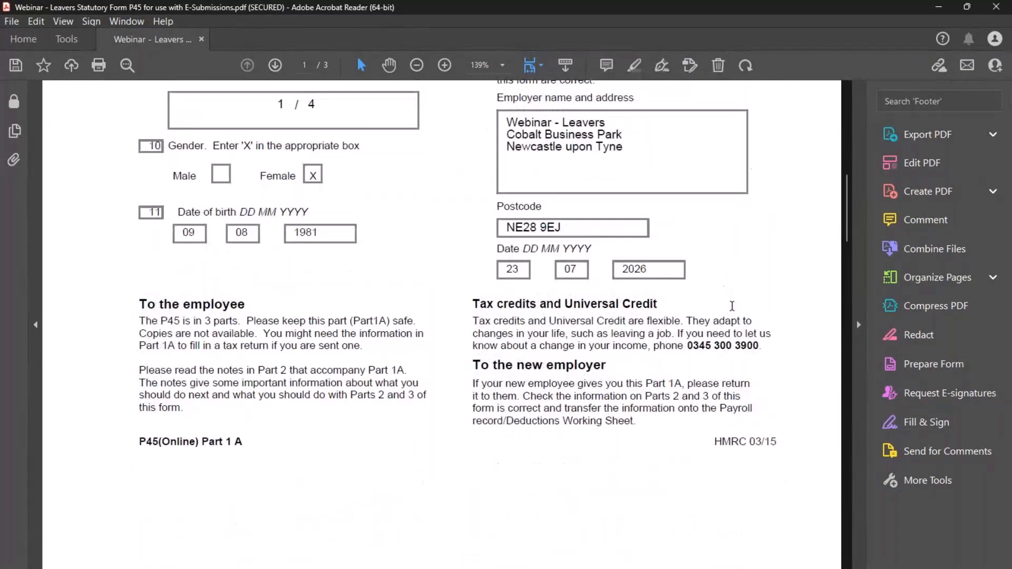
{"action": "scroll", "coordinate": [733, 306], "scroll_direction": "up", "scroll_amount": 20}
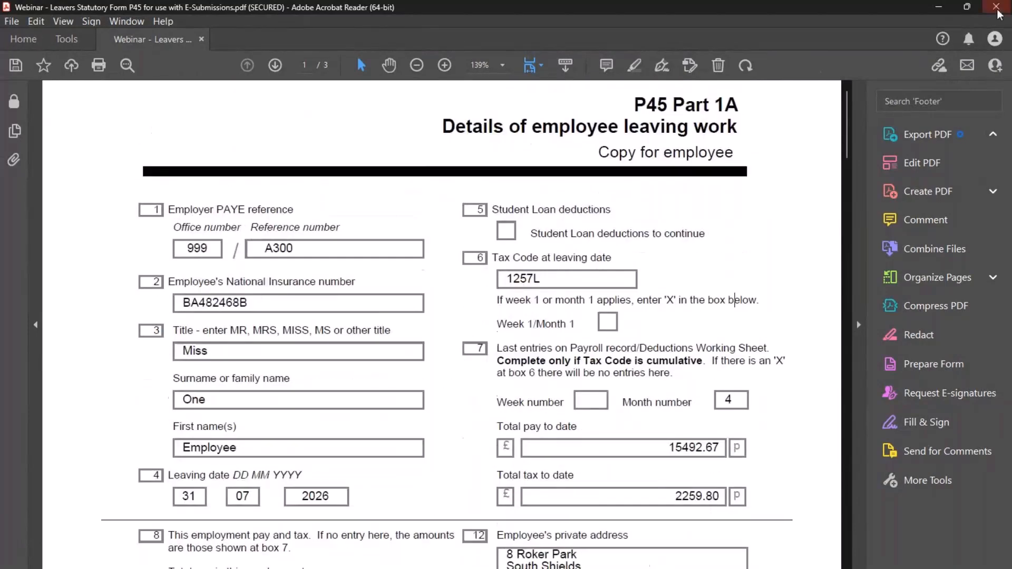
{"action": "left_click", "coordinate": [997, 7]}
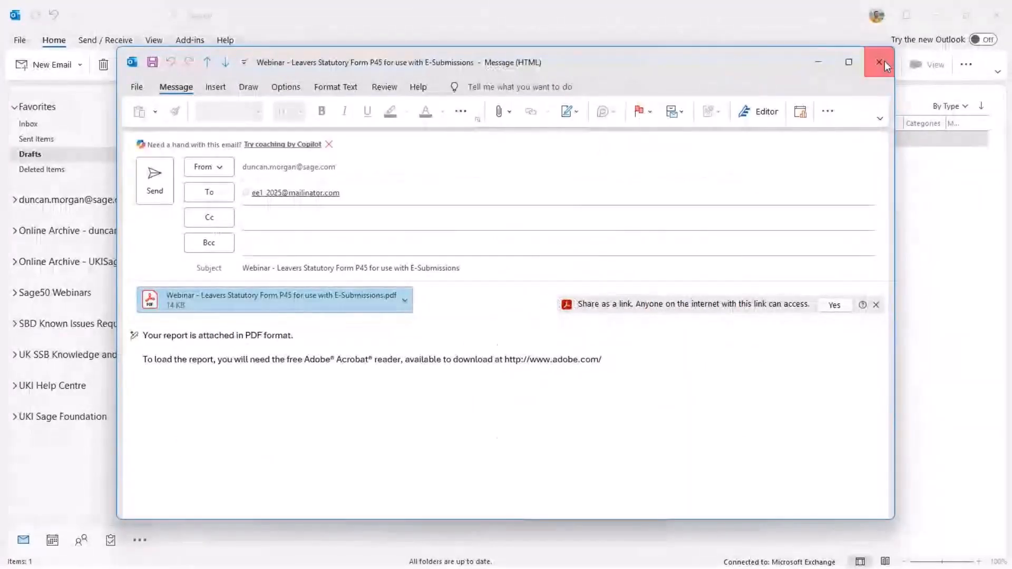
Close the draft email, return to Sage 50 Payroll, close the reports, and show the Payroll tasks with no employees selected
{"action": "left_click", "coordinate": [885, 61]}
{"action": "left_click", "coordinate": [553, 318]}
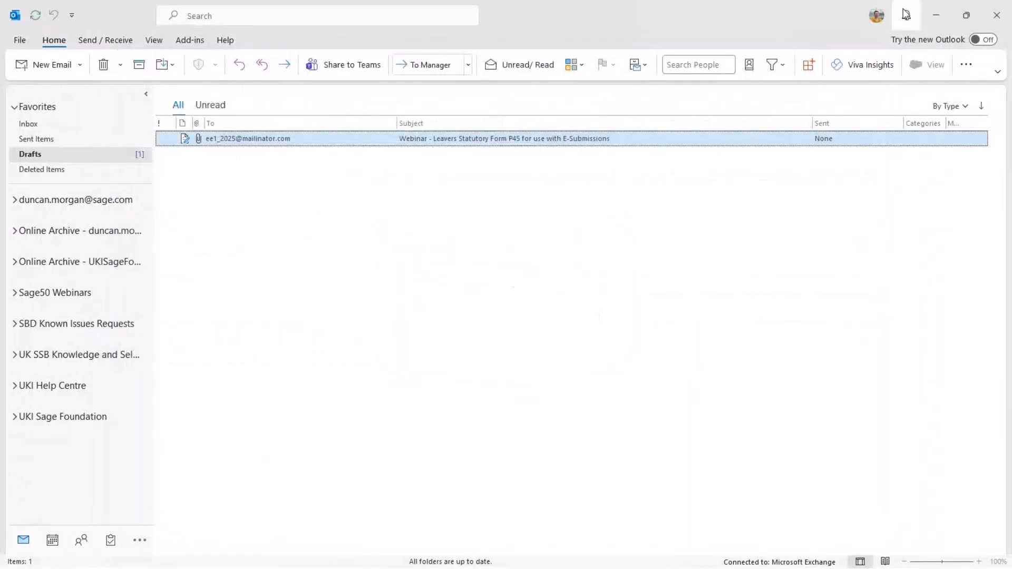
{"action": "left_click", "coordinate": [936, 14]}
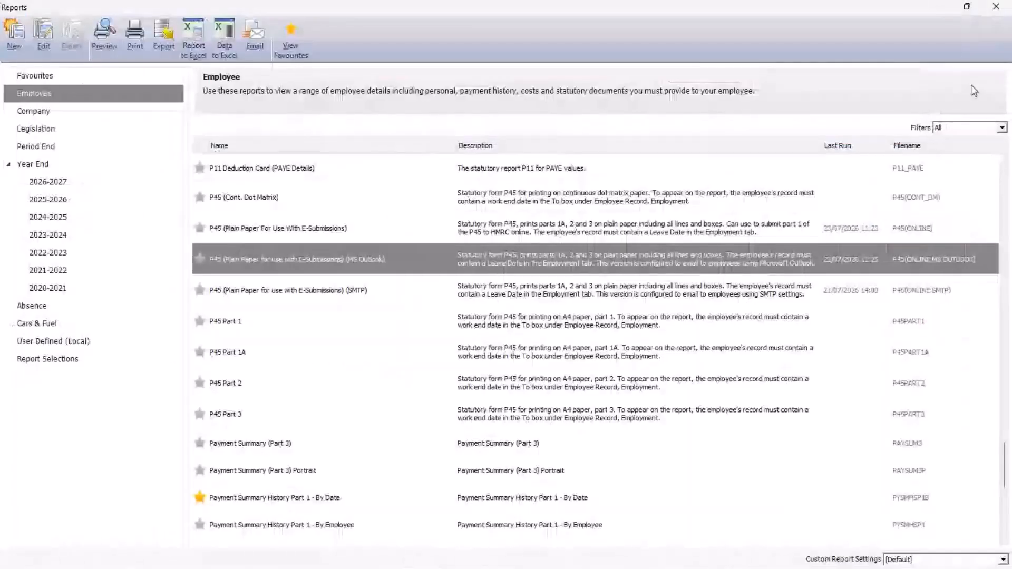
{"action": "left_click", "coordinate": [996, 7]}
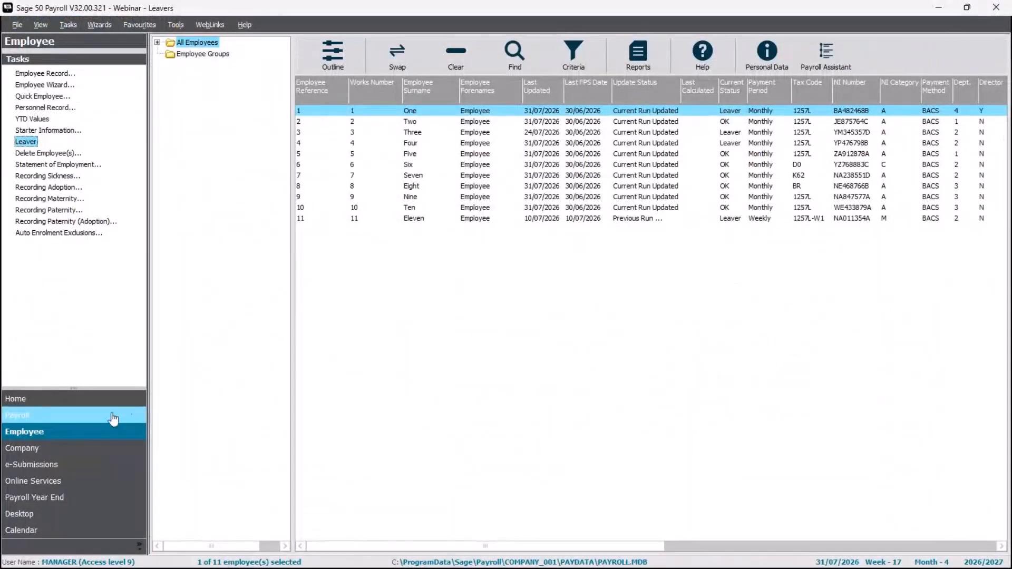
{"action": "left_click", "coordinate": [50, 415]}
{"action": "left_click", "coordinate": [468, 62]}
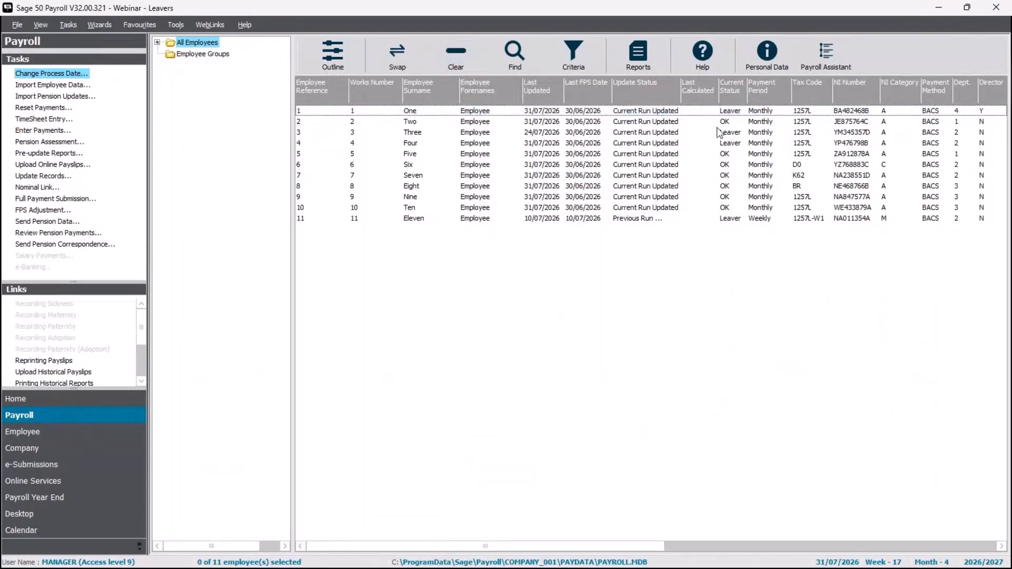
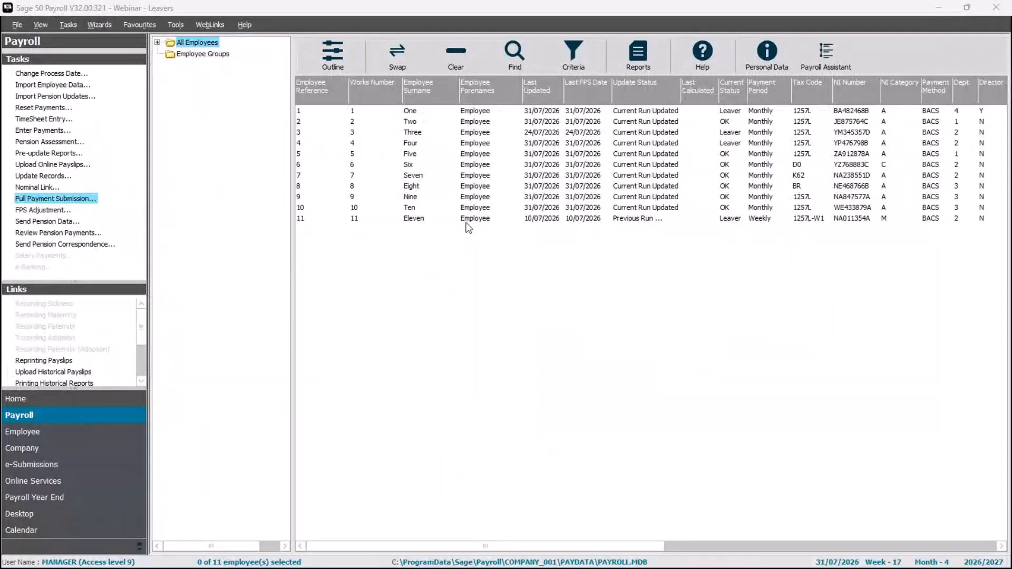
Select only the eleventh employee and change the process date to 24/07/2026
{"action": "left_click", "coordinate": [468, 220]}
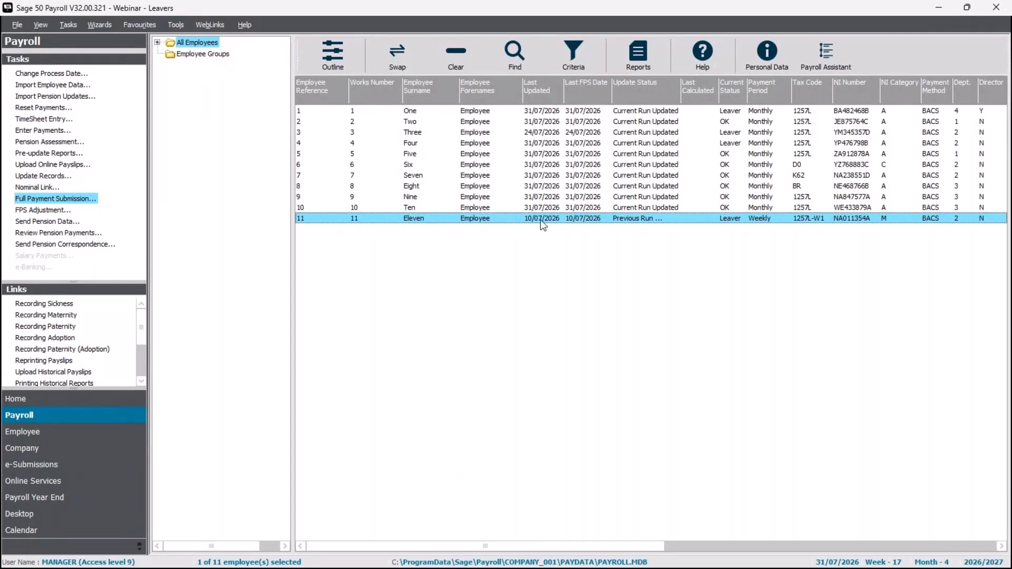
{"action": "left_click", "coordinate": [74, 73]}
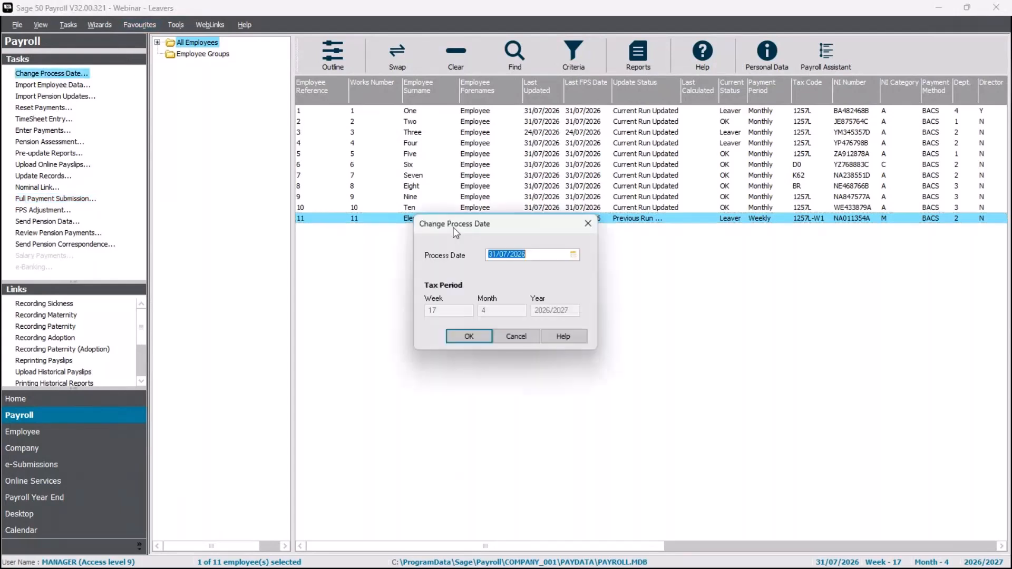
{"action": "left_click", "coordinate": [574, 255]}
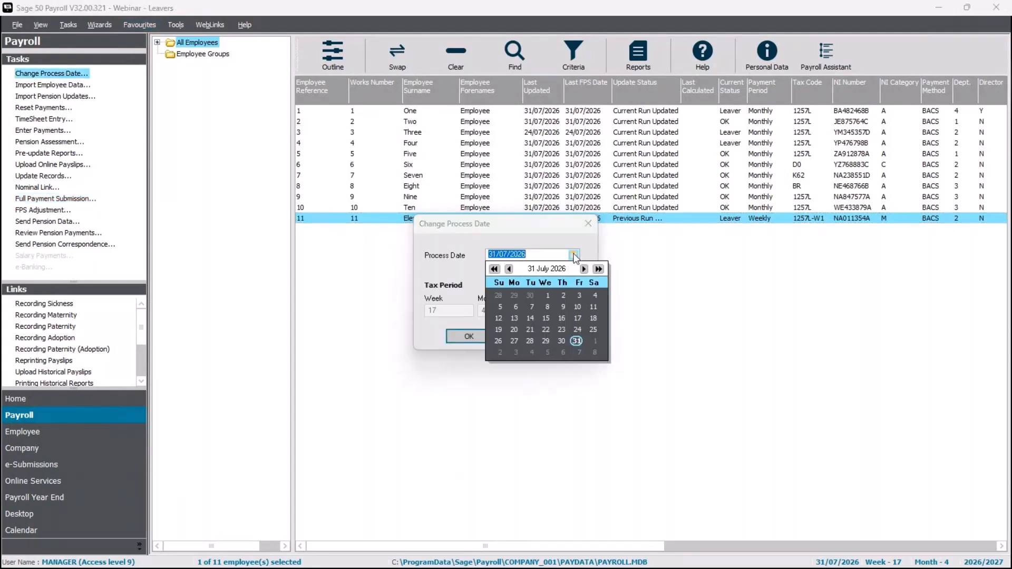
{"action": "left_click", "coordinate": [575, 331]}
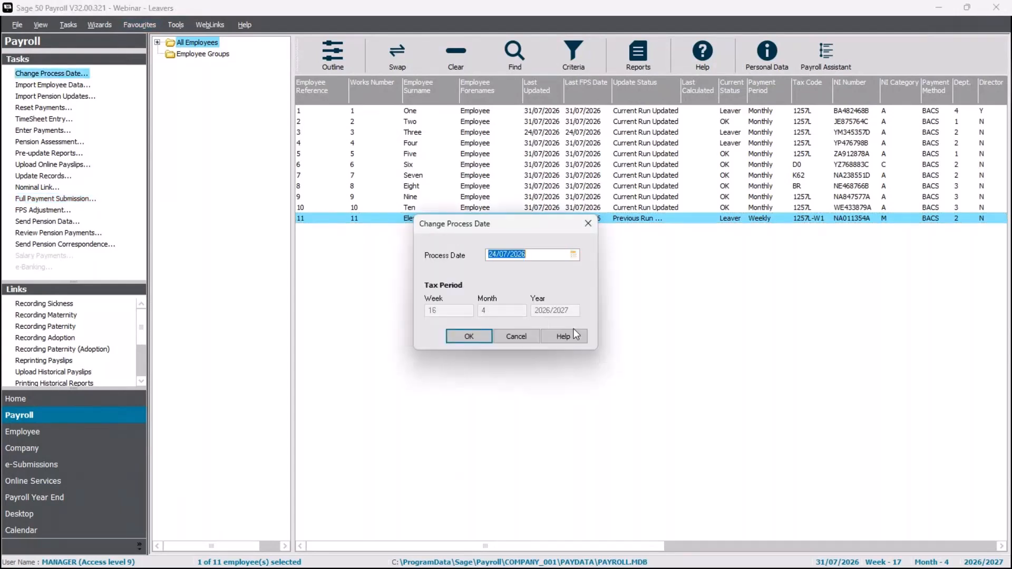
{"action": "left_click", "coordinate": [468, 336]}
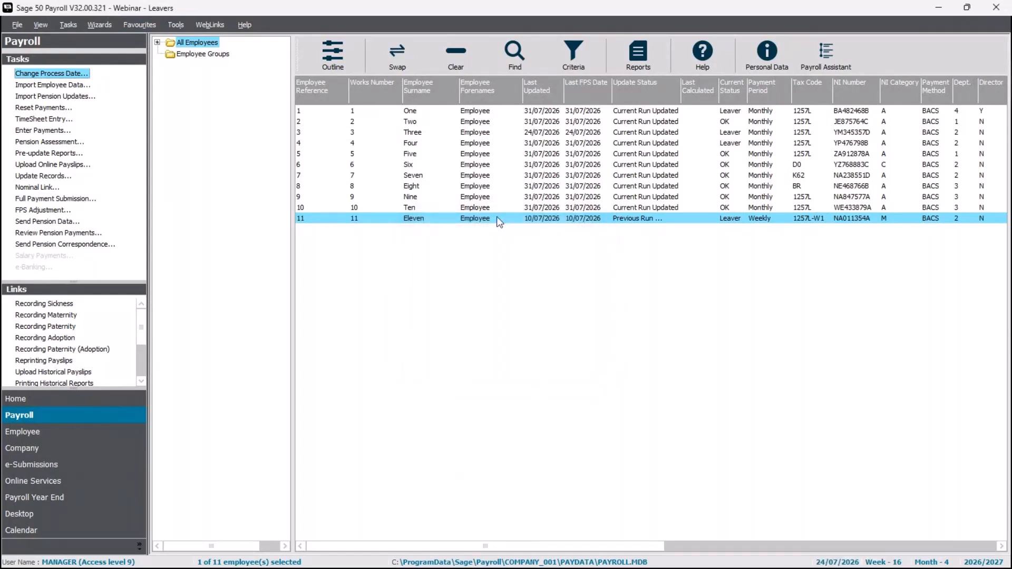
Remove the leave date from the Employment details of the eleventh employee's record and save it
{"action": "right_click", "coordinate": [498, 218]}
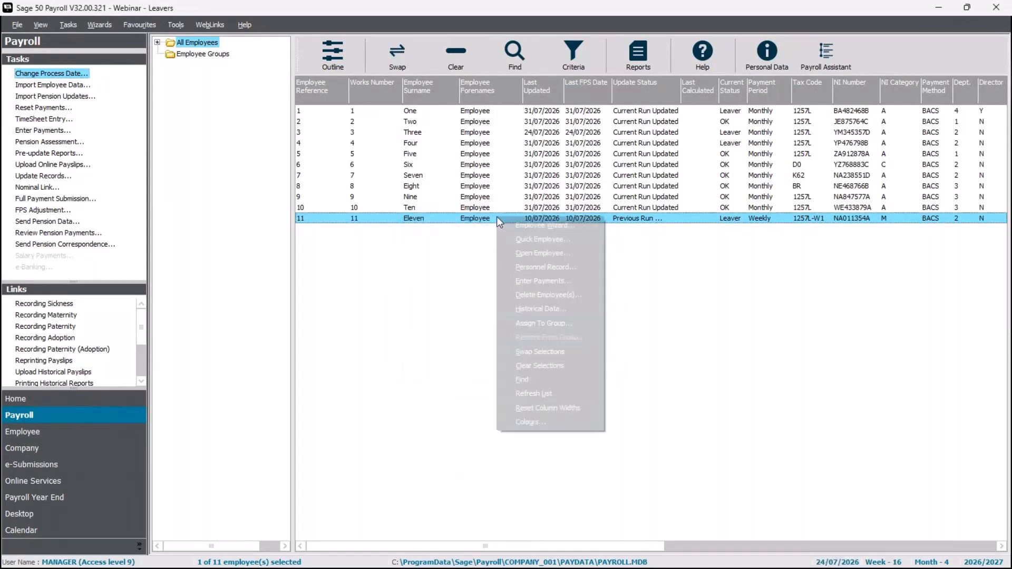
{"action": "left_click", "coordinate": [537, 254]}
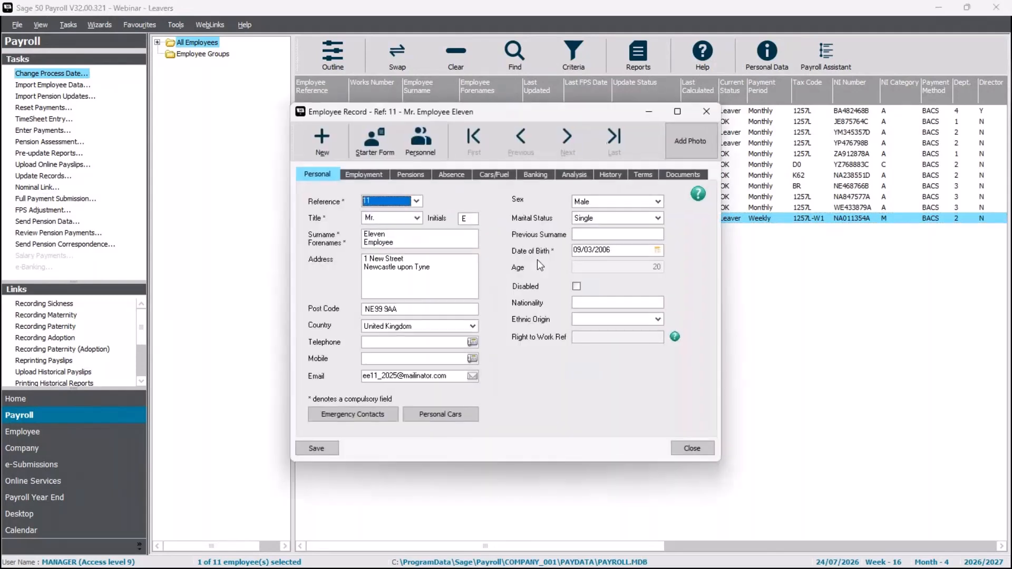
{"action": "left_click", "coordinate": [370, 174]}
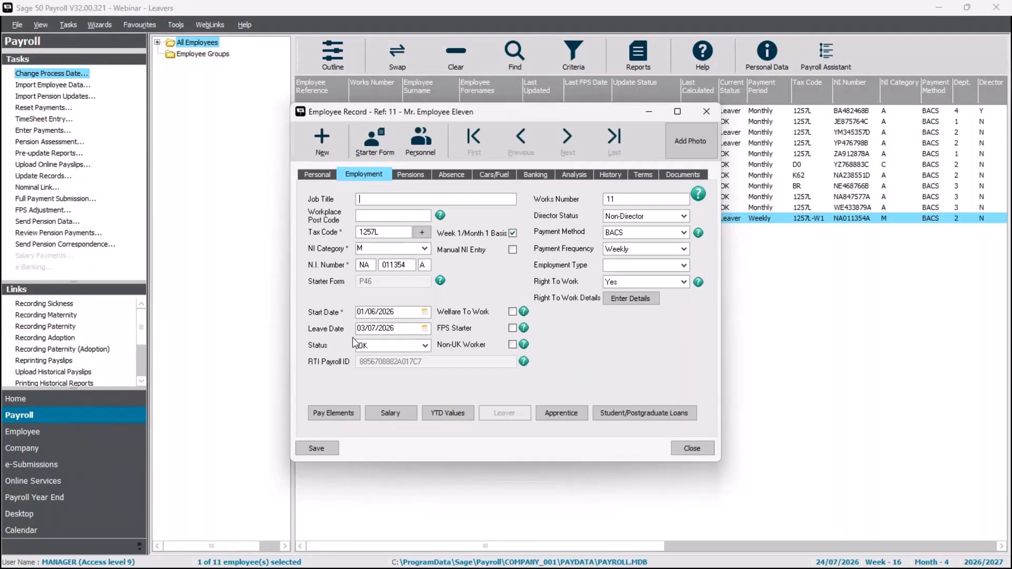
{"action": "left_click", "coordinate": [406, 333]}
{"action": "key", "text": "Delete"}
{"action": "left_click", "coordinate": [323, 448]}
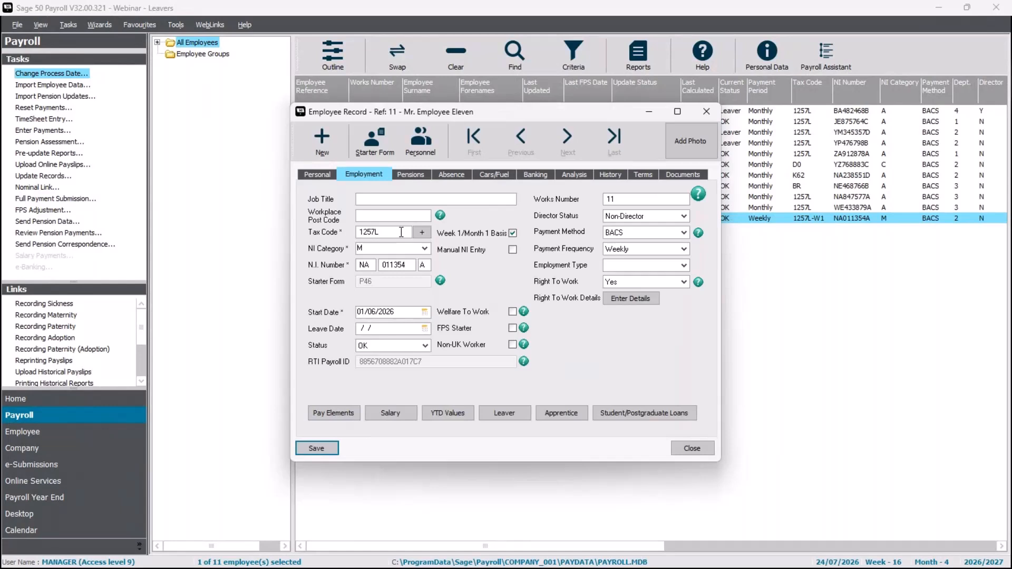
Set the eleventh employee's tax code to 0T on a Week 1/Month 1 basis, then save and close the record
{"action": "left_click_drag", "start_coordinate": [402, 232], "coordinate": [279, 221]}
{"action": "type", "text": "0T"}
{"action": "key", "text": "Tab"}
{"action": "left_click", "coordinate": [512, 233]}
{"action": "left_click", "coordinate": [324, 450]}
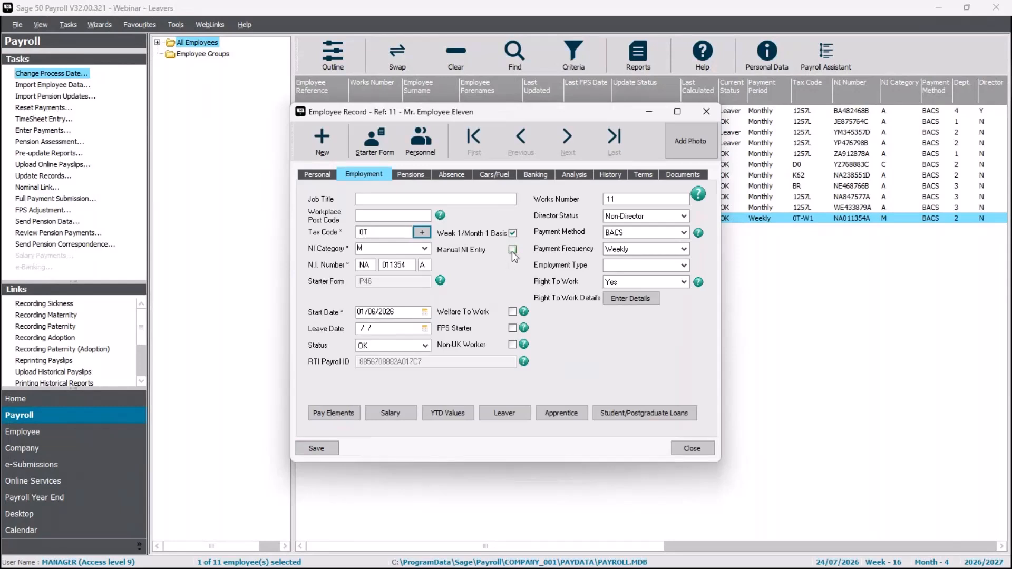
{"action": "left_click", "coordinate": [693, 448]}
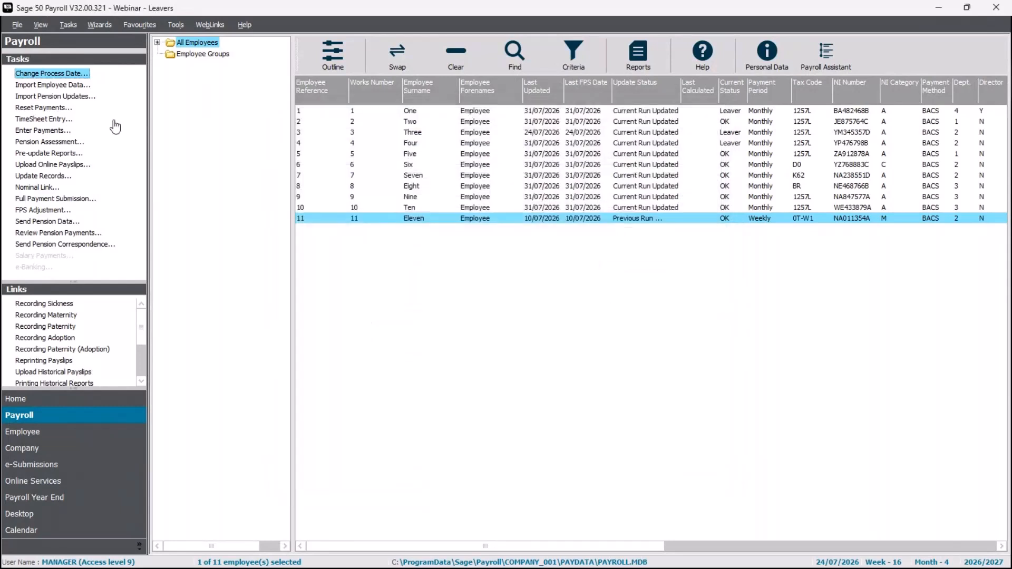
Start entering payments for the eleventh employee and add the Holiday Pay element to their payments
{"action": "left_click", "coordinate": [51, 132]}
{"action": "left_click", "coordinate": [591, 341]}
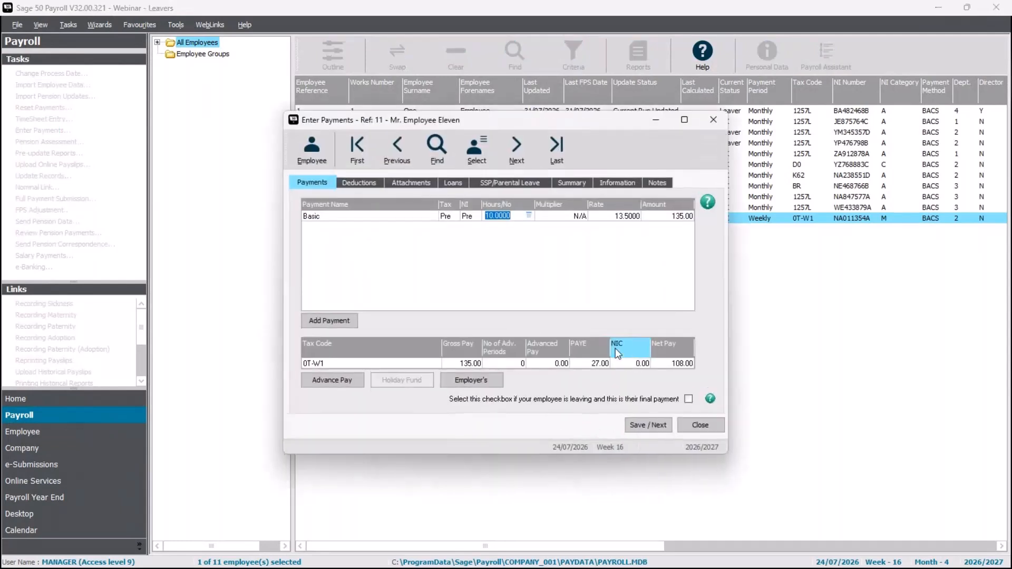
{"action": "left_click", "coordinate": [319, 320]}
{"action": "left_click", "coordinate": [402, 227]}
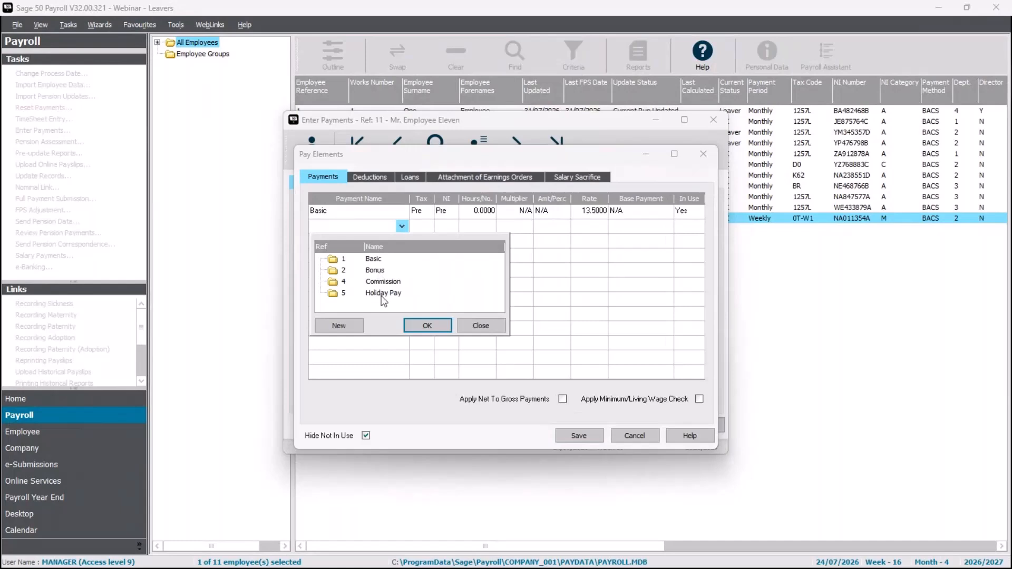
{"action": "left_click", "coordinate": [380, 296]}
{"action": "left_click", "coordinate": [416, 326]}
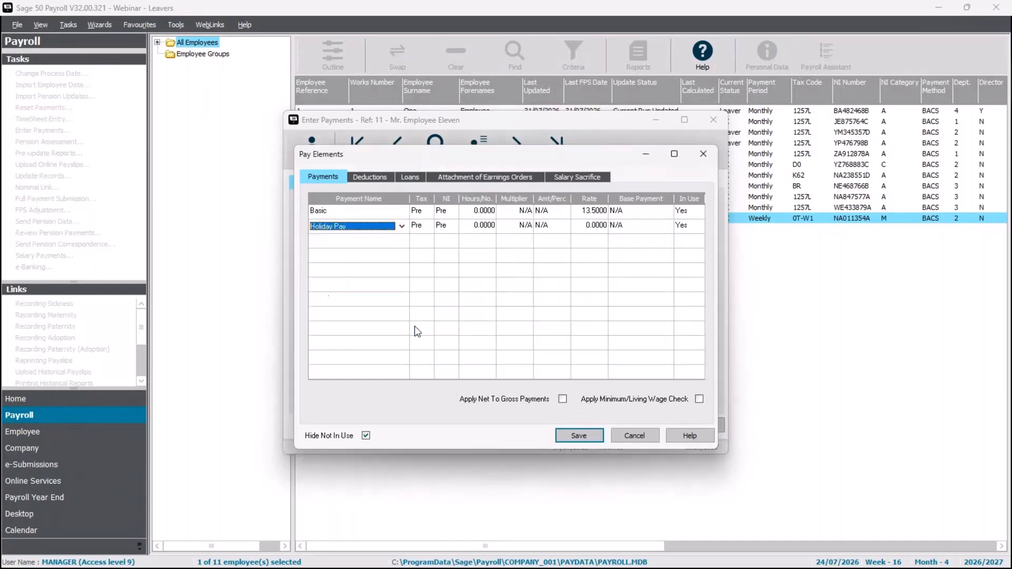
{"action": "left_click", "coordinate": [575, 436]}
Set the Basic hours to 0 and Holiday Pay to 12 hours at a rate of 13.5, then save and close the payments
{"action": "left_click", "coordinate": [518, 215]}
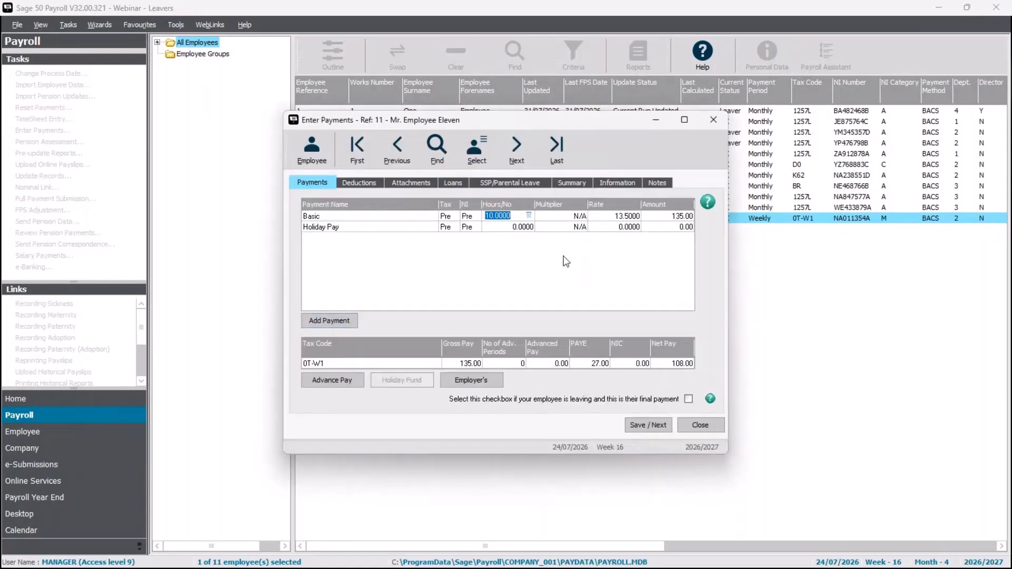
{"action": "type", "text": "0"}
{"action": "left_click", "coordinate": [506, 230]}
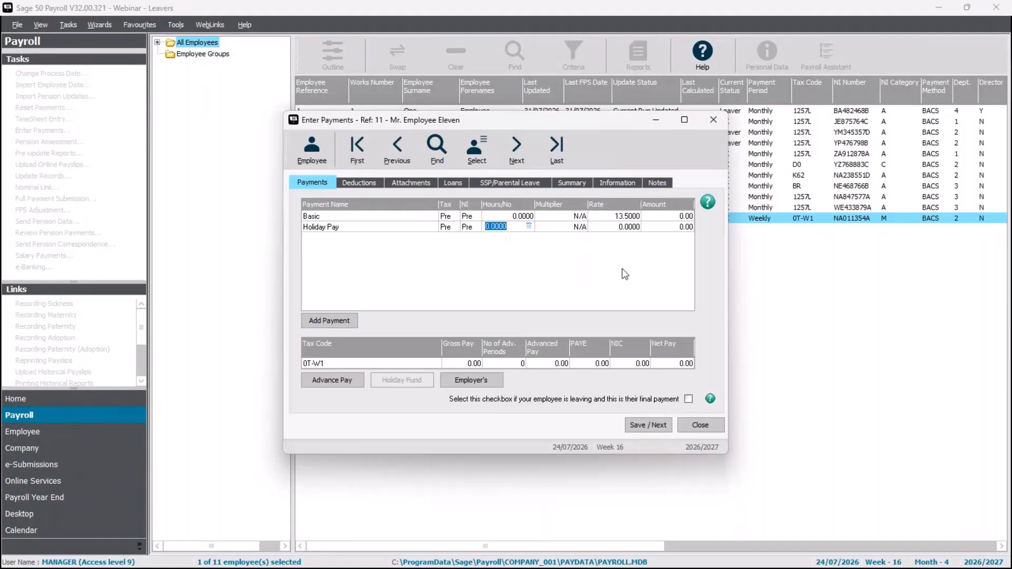
{"action": "type", "text": "12"}
{"action": "key", "text": "Tab"}
{"action": "type", "text": "13.5"}
{"action": "key", "text": "Tab"}
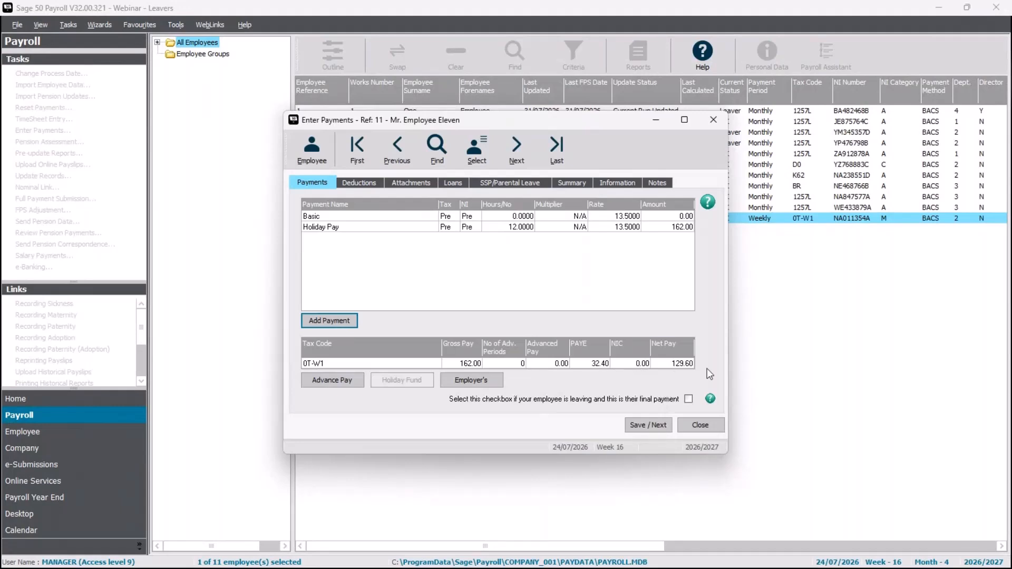
{"action": "left_click", "coordinate": [646, 427]}
{"action": "left_click", "coordinate": [701, 425]}
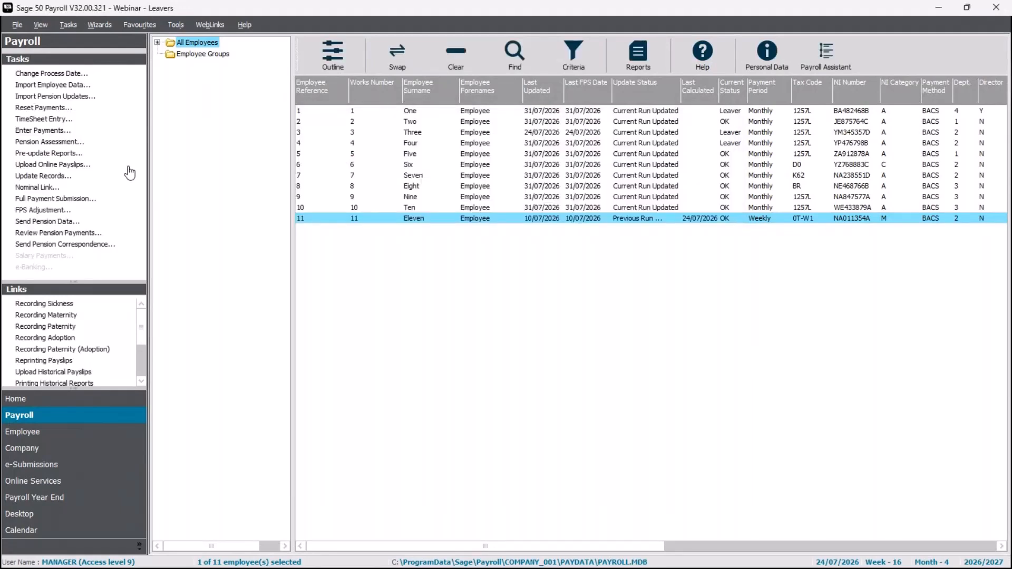
Update the weekly payroll records for the eleventh employee, continuing past the pre-update reports reminder and completing the wizard
{"action": "left_click", "coordinate": [56, 178]}
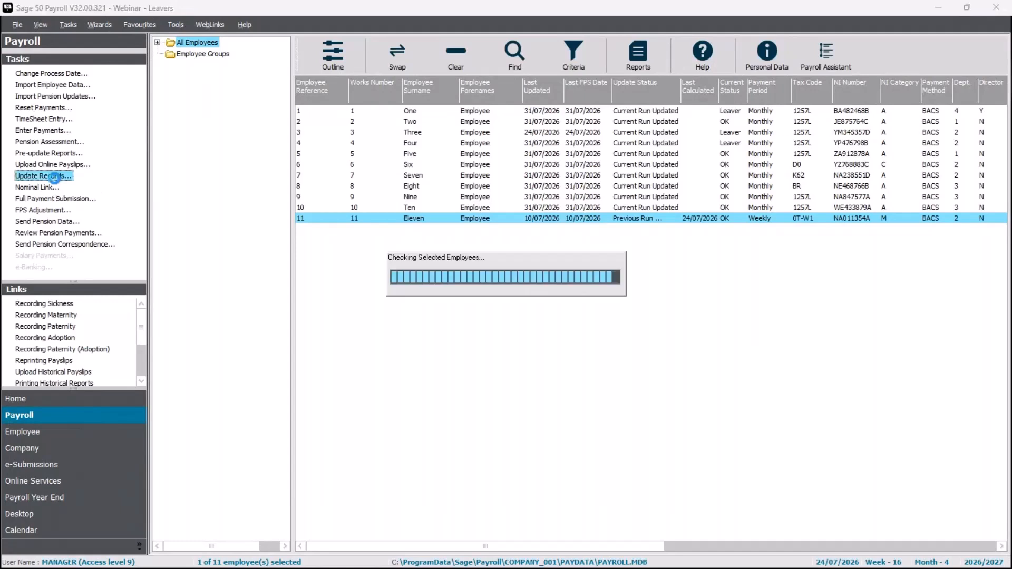
{"action": "left_click", "coordinate": [548, 343]}
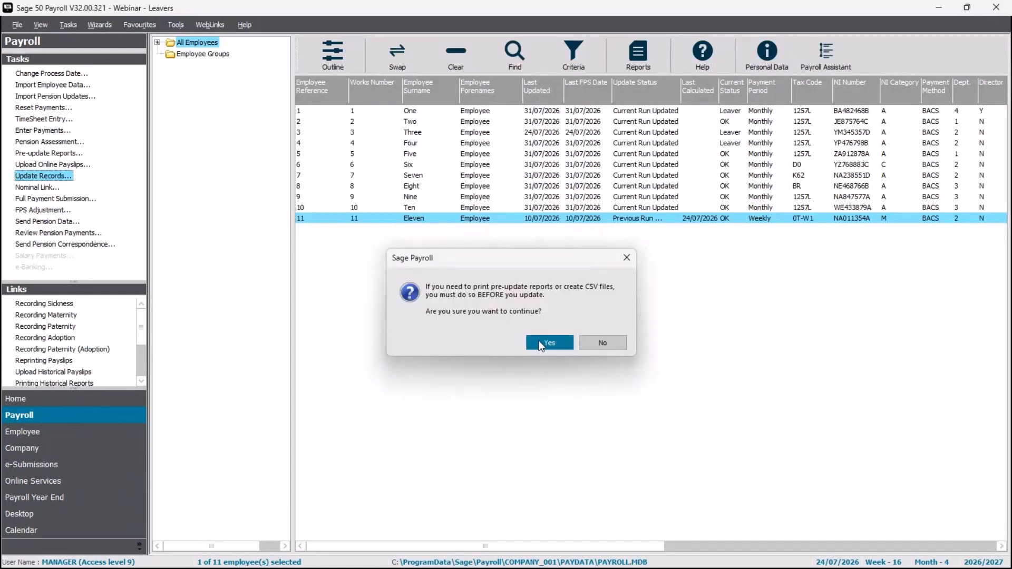
{"action": "left_click", "coordinate": [563, 385]}
{"action": "key", "text": "Return"}
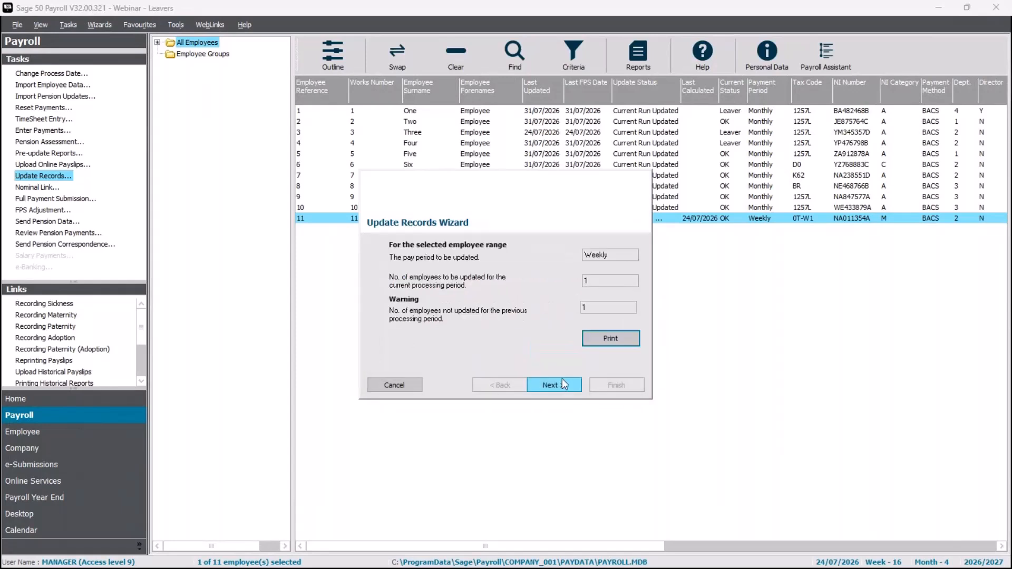
{"action": "left_click", "coordinate": [563, 384]}
{"action": "left_click", "coordinate": [564, 384]}
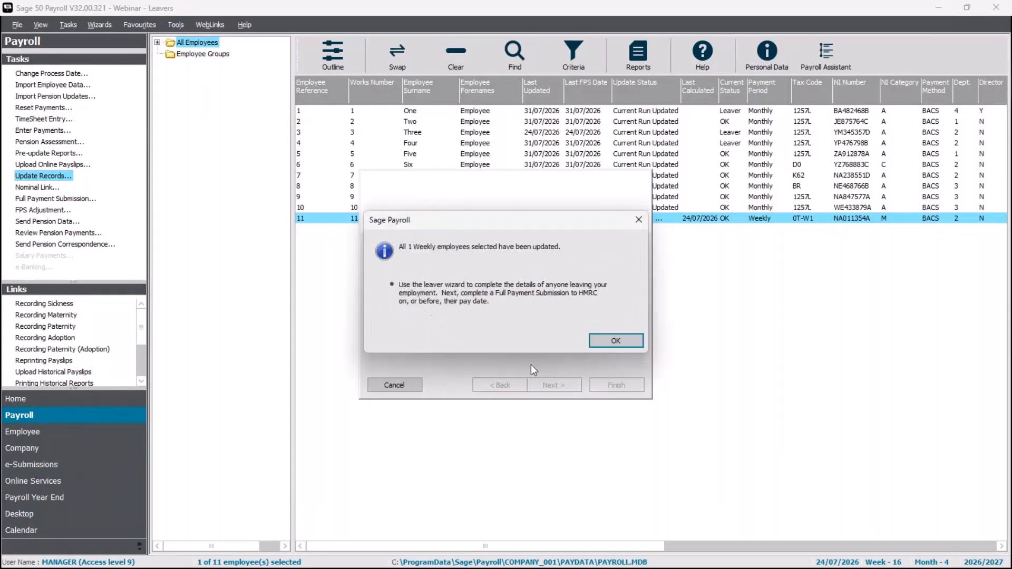
{"action": "left_click", "coordinate": [625, 340]}
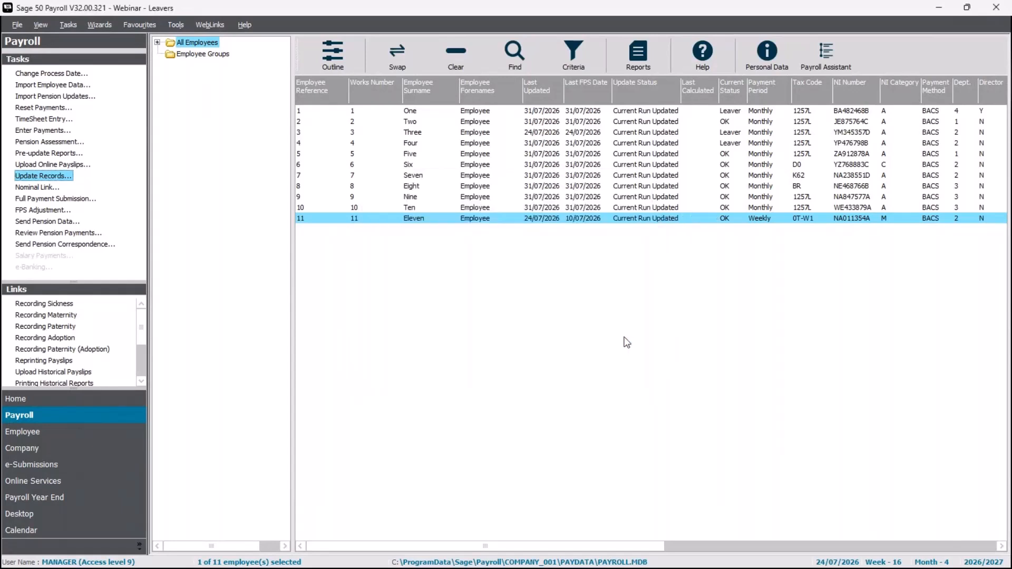
Set the leave date to 03/07/2026 in the Employment details of the eleventh employee's record, then save and close the record
{"action": "right_click", "coordinate": [486, 220]}
{"action": "left_click", "coordinate": [514, 258]}
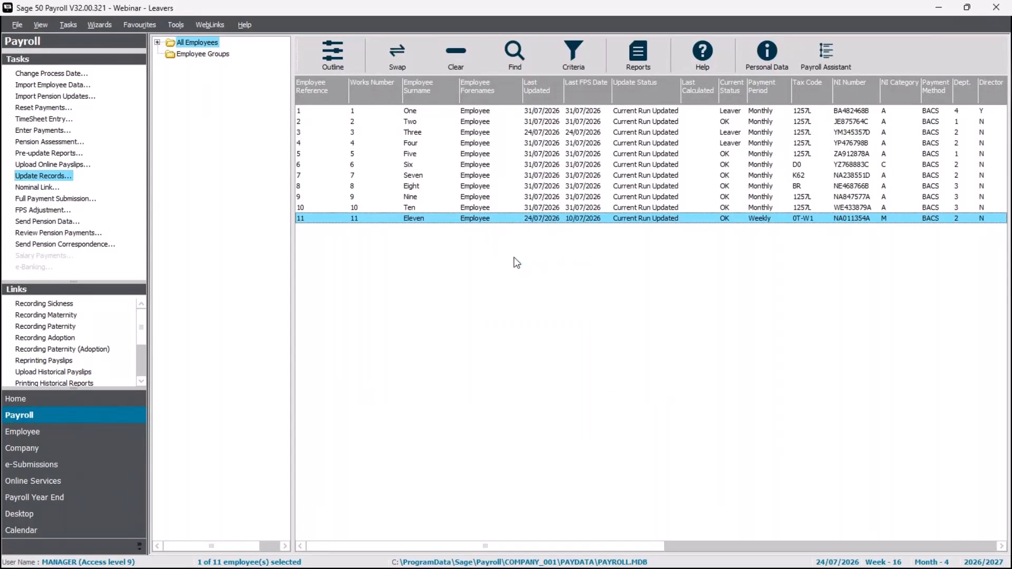
{"action": "left_click", "coordinate": [369, 175]}
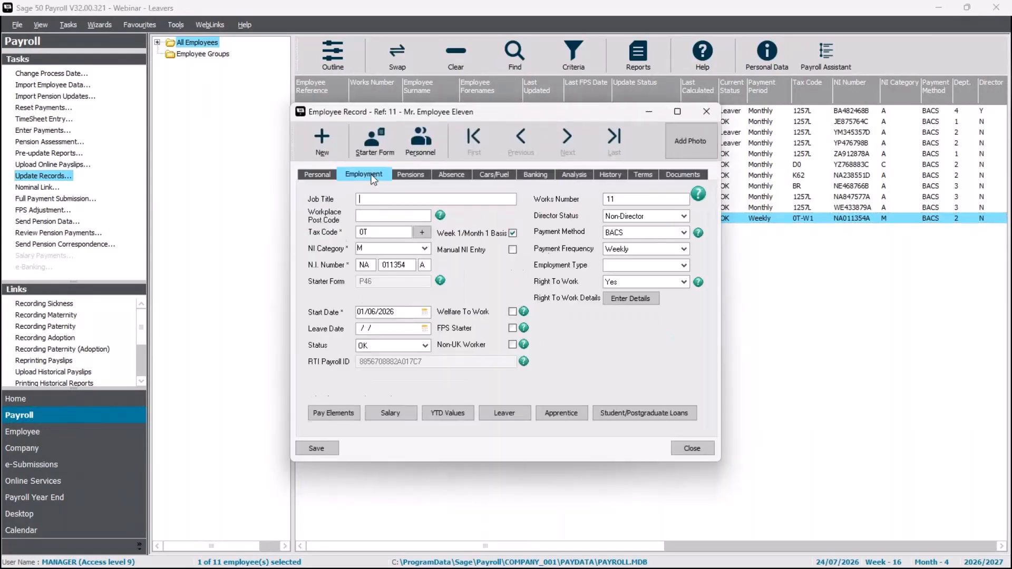
{"action": "left_click", "coordinate": [361, 328]}
{"action": "type", "text": "03072026"}
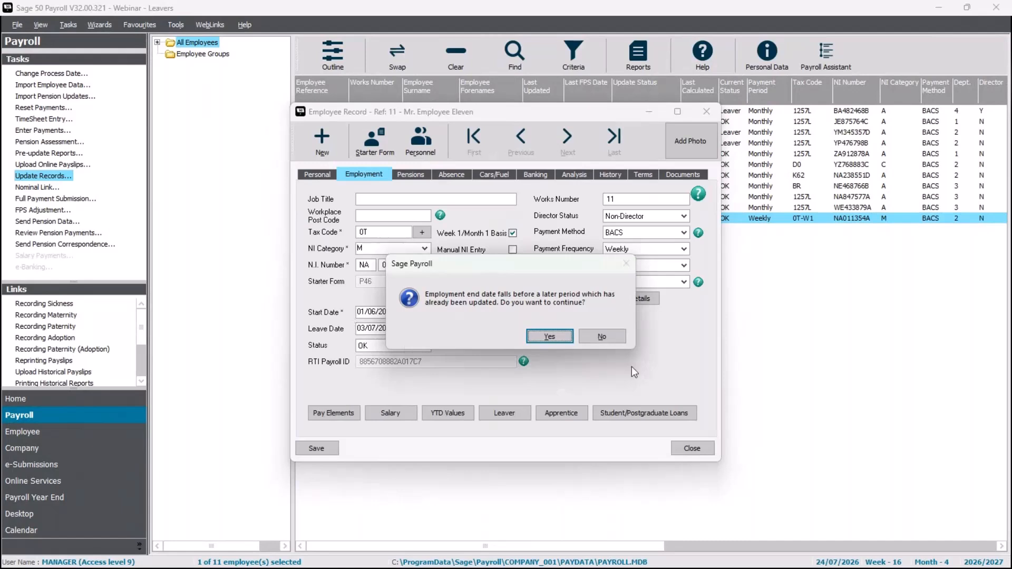
{"action": "left_click", "coordinate": [551, 331]}
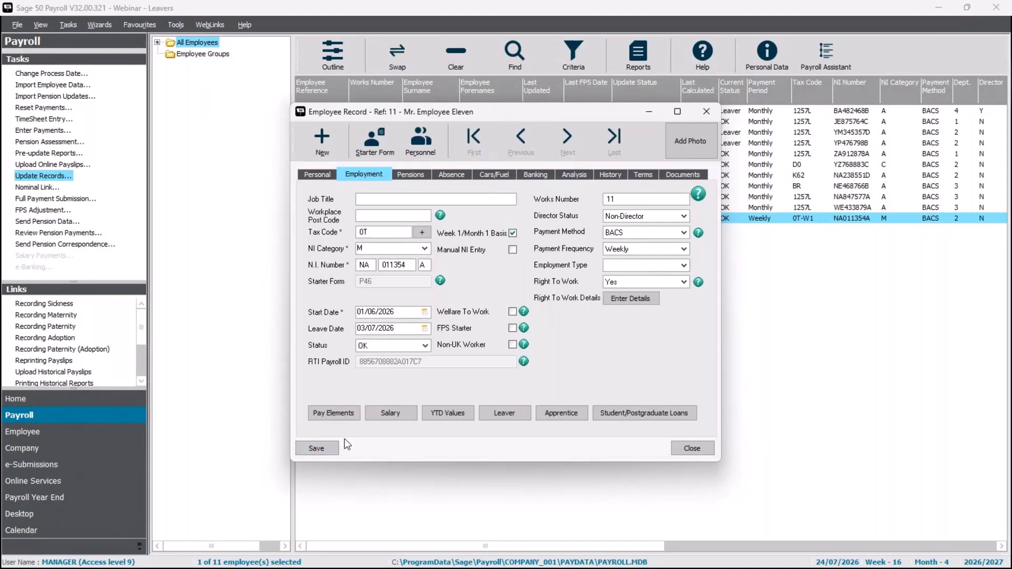
{"action": "left_click", "coordinate": [314, 451]}
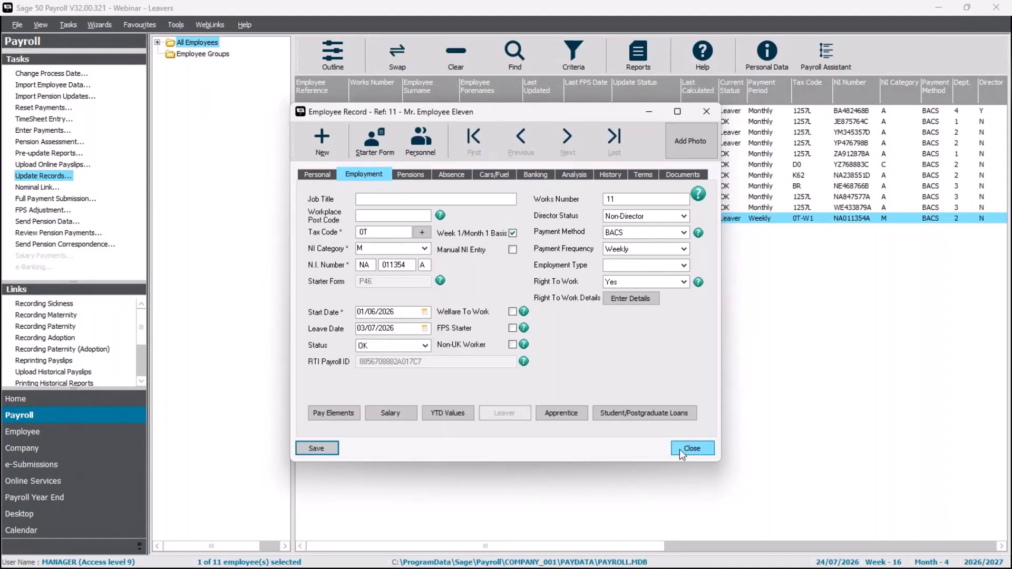
{"action": "left_click", "coordinate": [680, 450]}
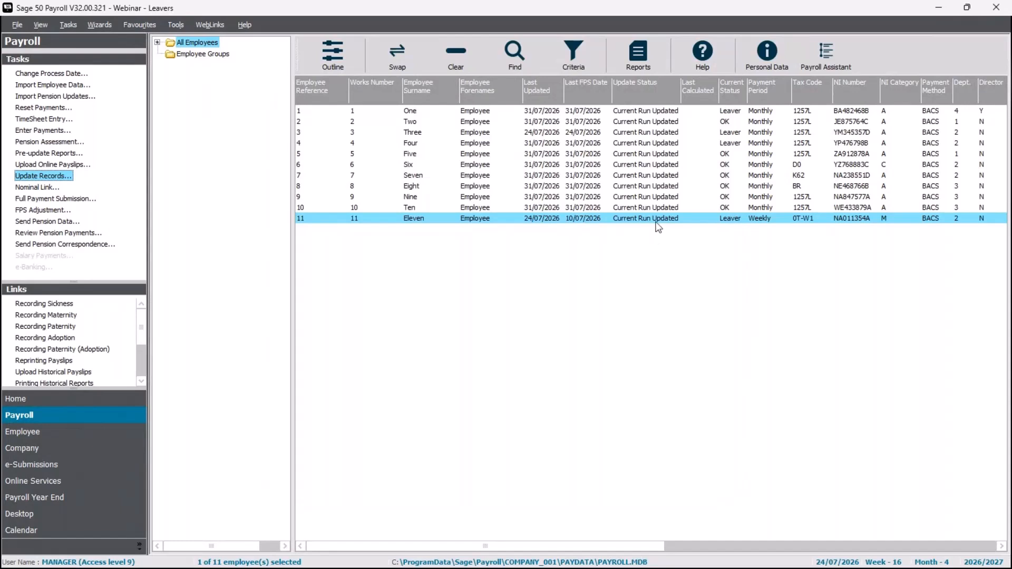
Submit the Full Payment Submission for the eleventh employee, acknowledging that HMRC will not receive it, and close the submission window
{"action": "left_click", "coordinate": [76, 202]}
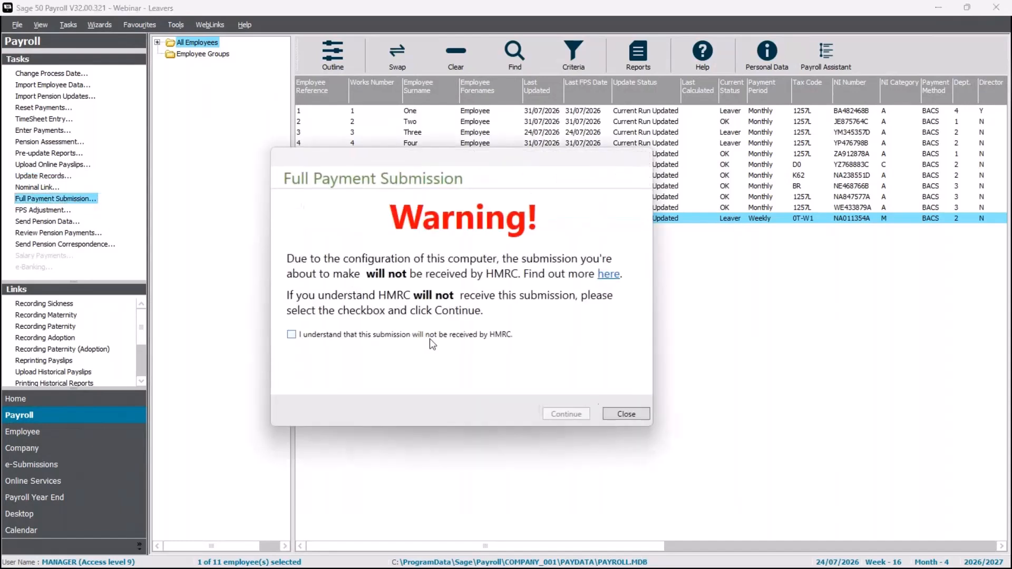
{"action": "left_click", "coordinate": [429, 337]}
{"action": "left_click", "coordinate": [563, 414]}
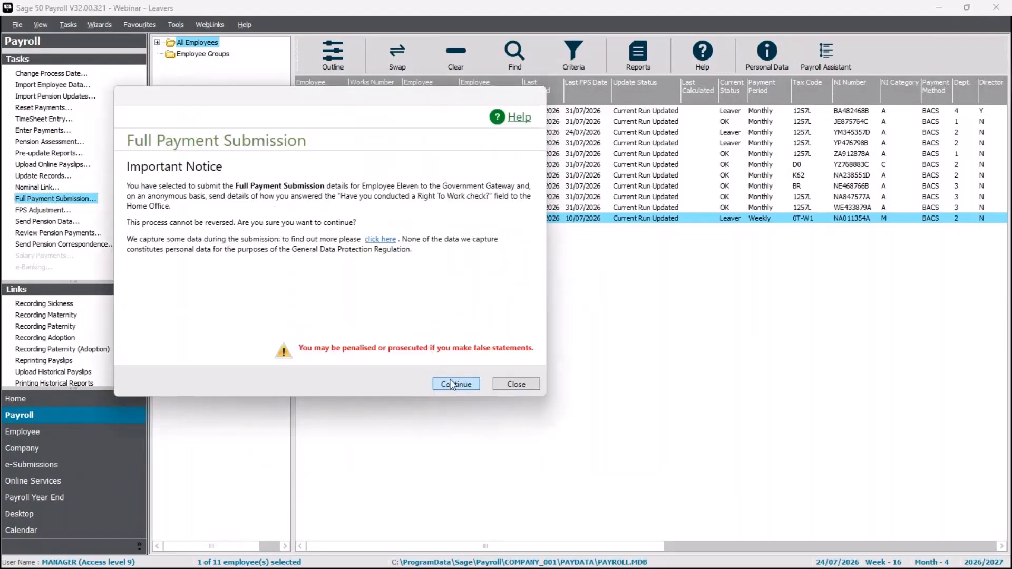
{"action": "left_click", "coordinate": [452, 385]}
{"action": "left_click", "coordinate": [452, 384]}
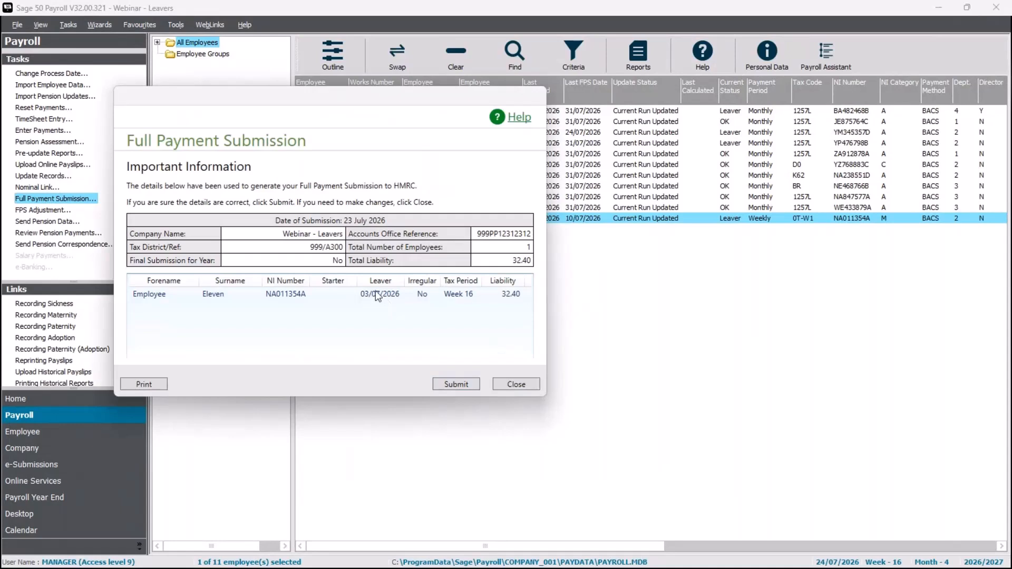
{"action": "left_click", "coordinate": [463, 386]}
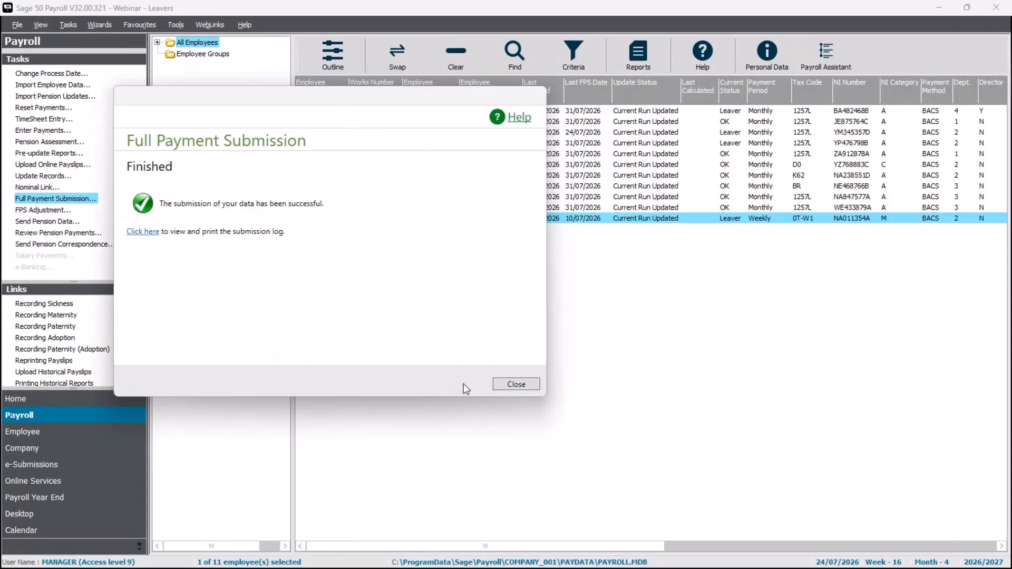
{"action": "left_click", "coordinate": [514, 384]}
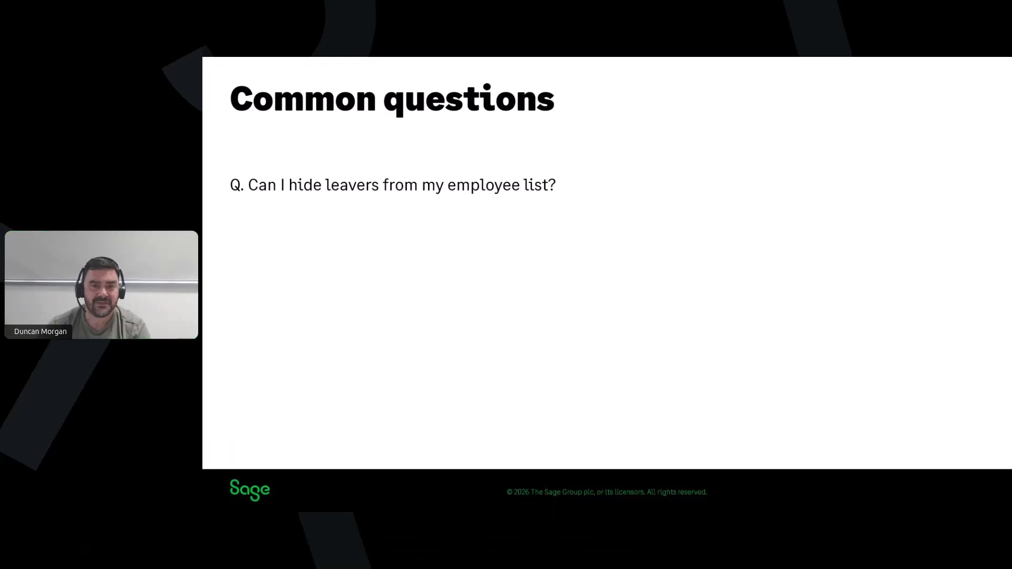
{"action": "key", "text": "Right"}
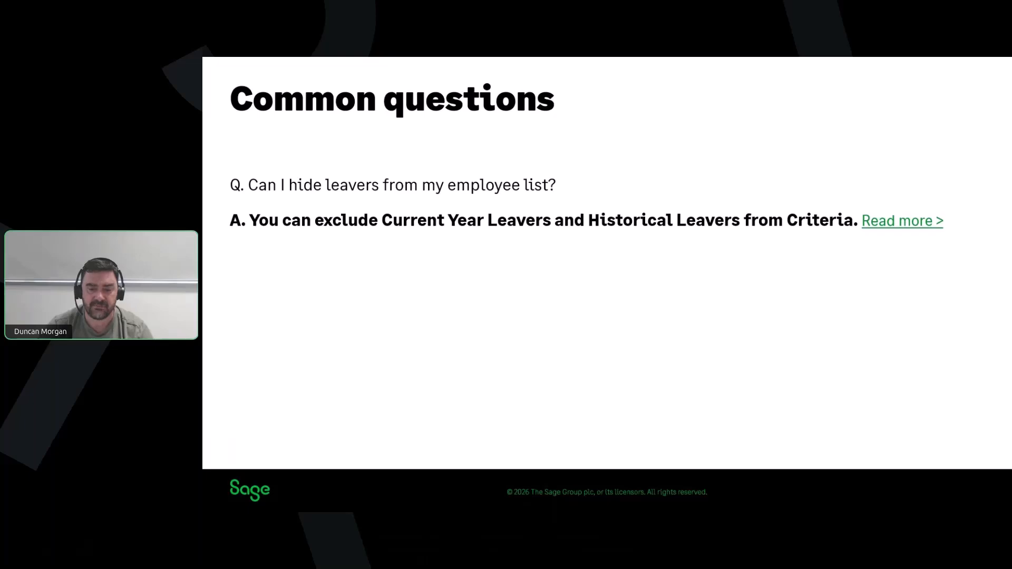
Switch to Sage 50 Payroll, clear the employee selection and set the list criteria to exclude Current Year Leavers
{"action": "key", "text": "alt+Tab"}
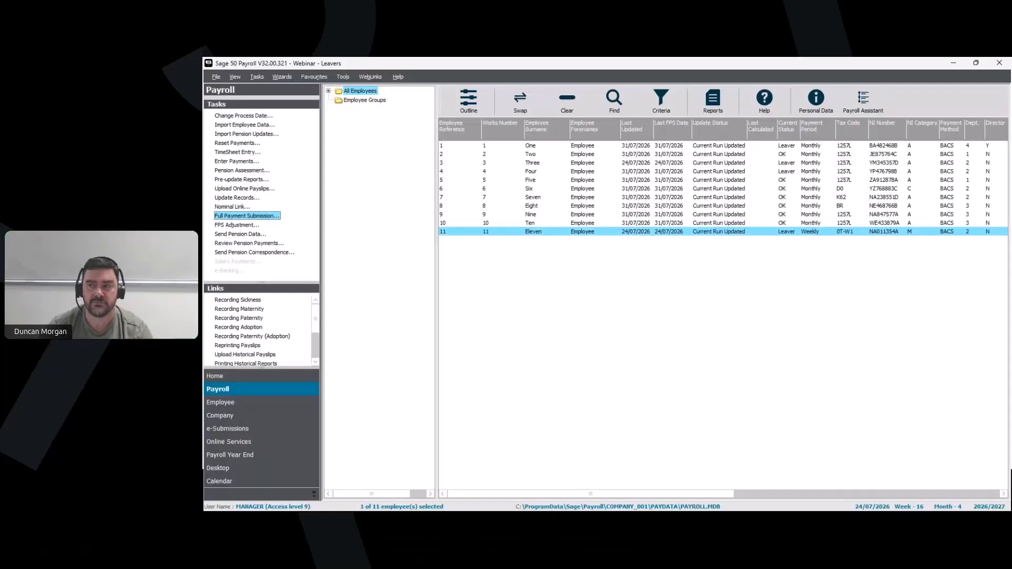
{"action": "left_click", "coordinate": [567, 100]}
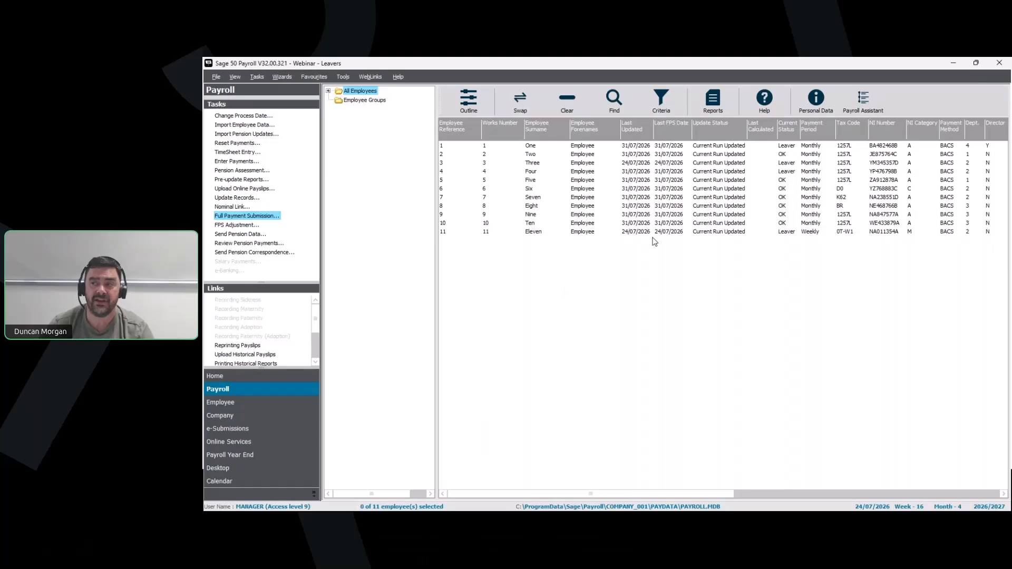
{"action": "left_click", "coordinate": [658, 98]}
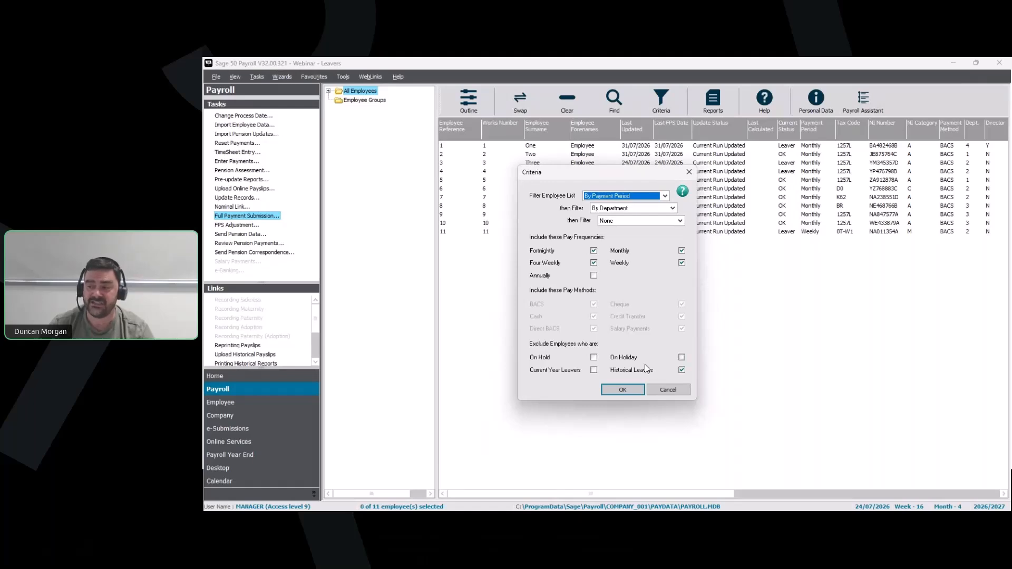
{"action": "left_click", "coordinate": [594, 371]}
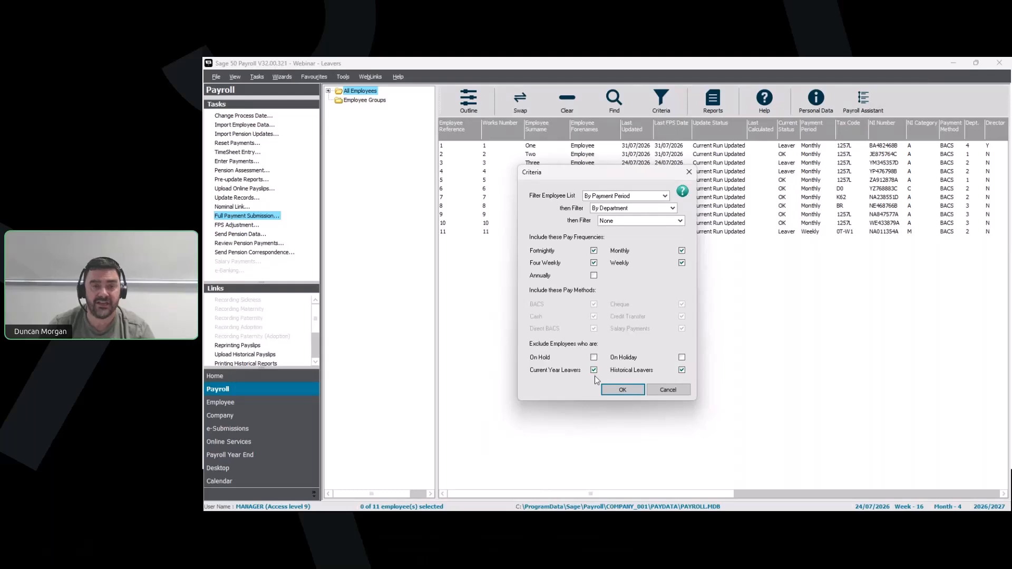
{"action": "left_click", "coordinate": [619, 392]}
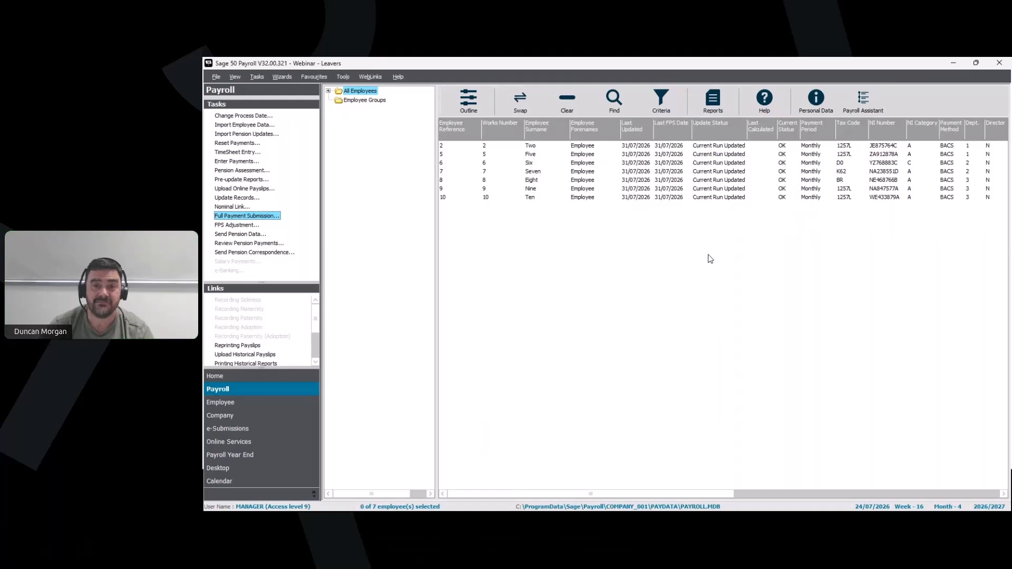
Remove the Current Year Leavers exclusion from the criteria so leavers are included in the employee list again
{"action": "left_click", "coordinate": [668, 105]}
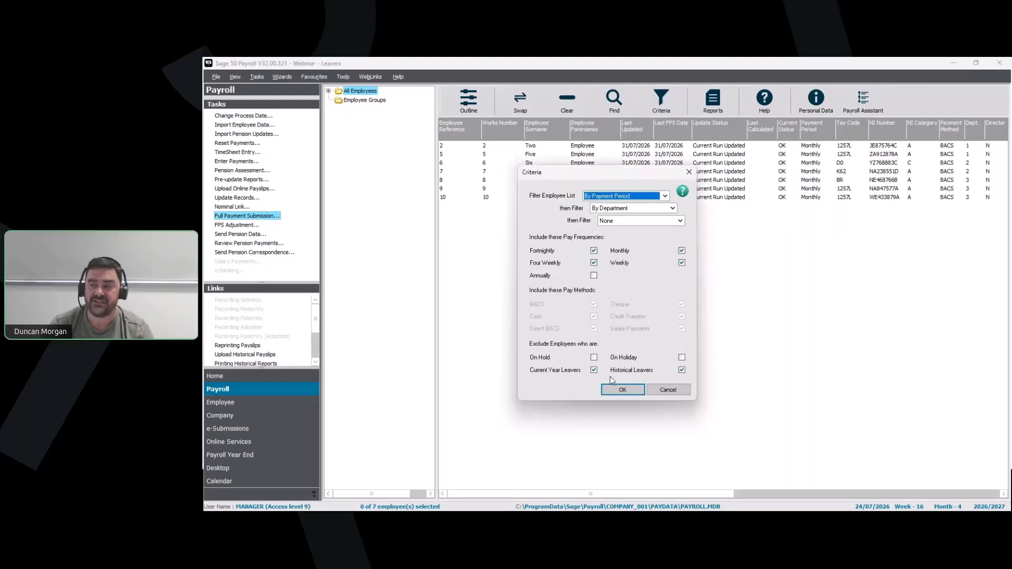
{"action": "left_click", "coordinate": [594, 370]}
{"action": "left_click", "coordinate": [622, 388]}
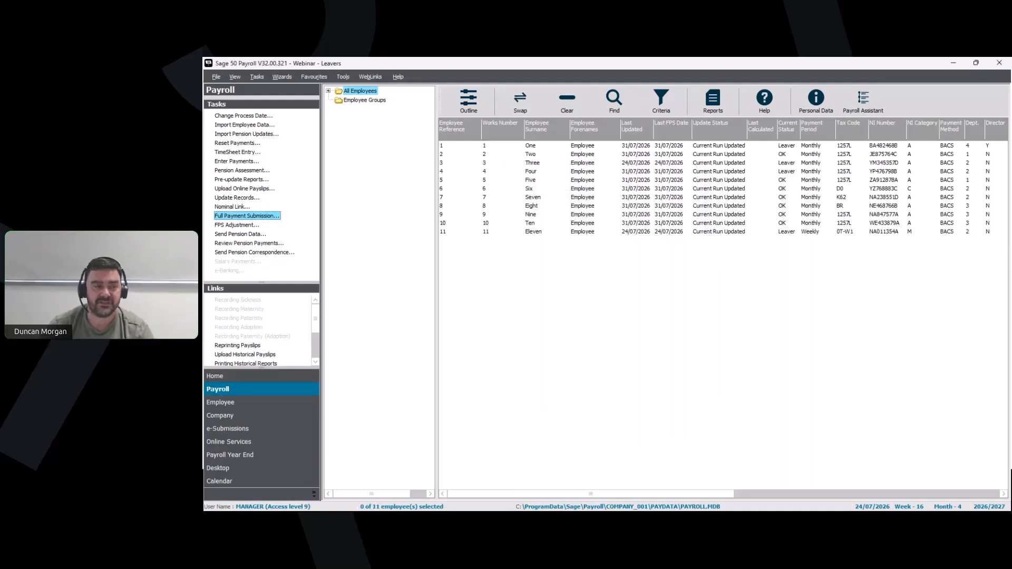
{"action": "key", "text": "alt+Tab"}
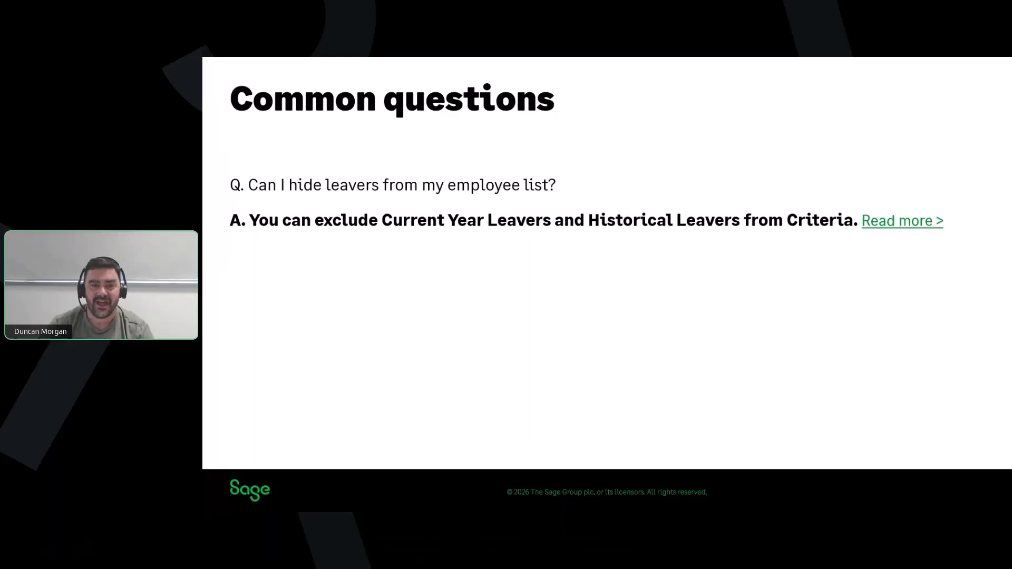
{"action": "key", "text": "Right"}
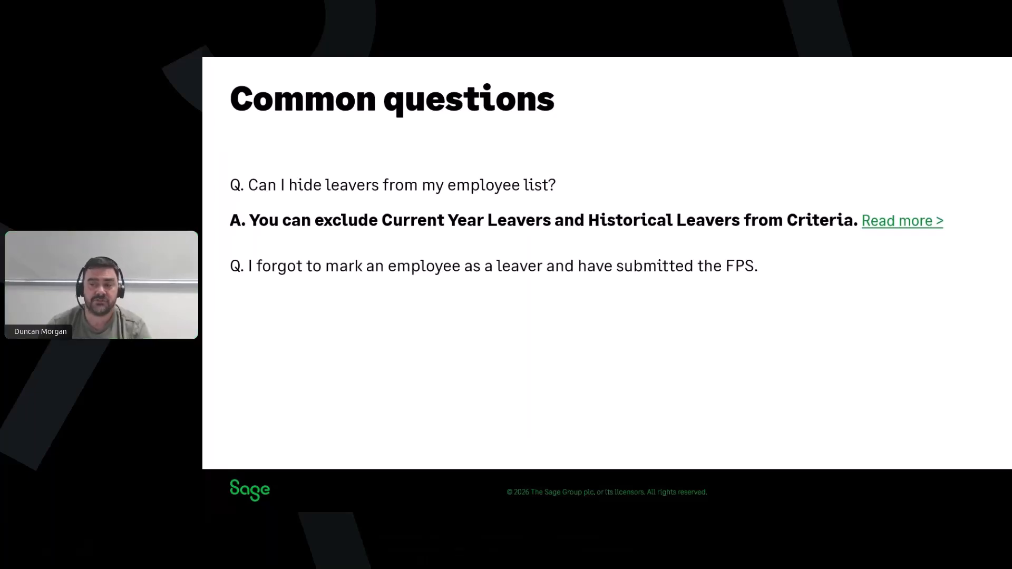
{"action": "key", "text": "Right"}
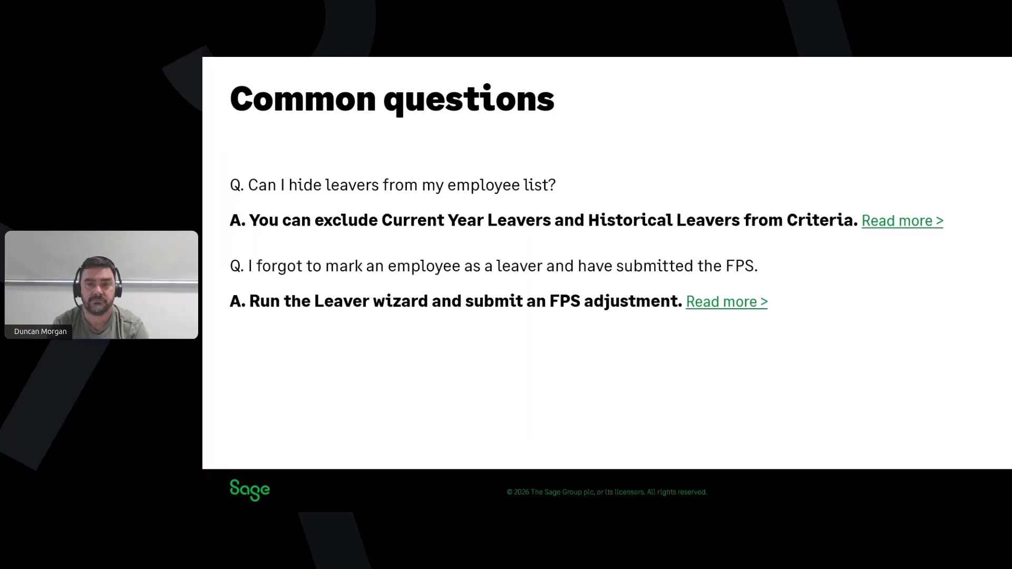